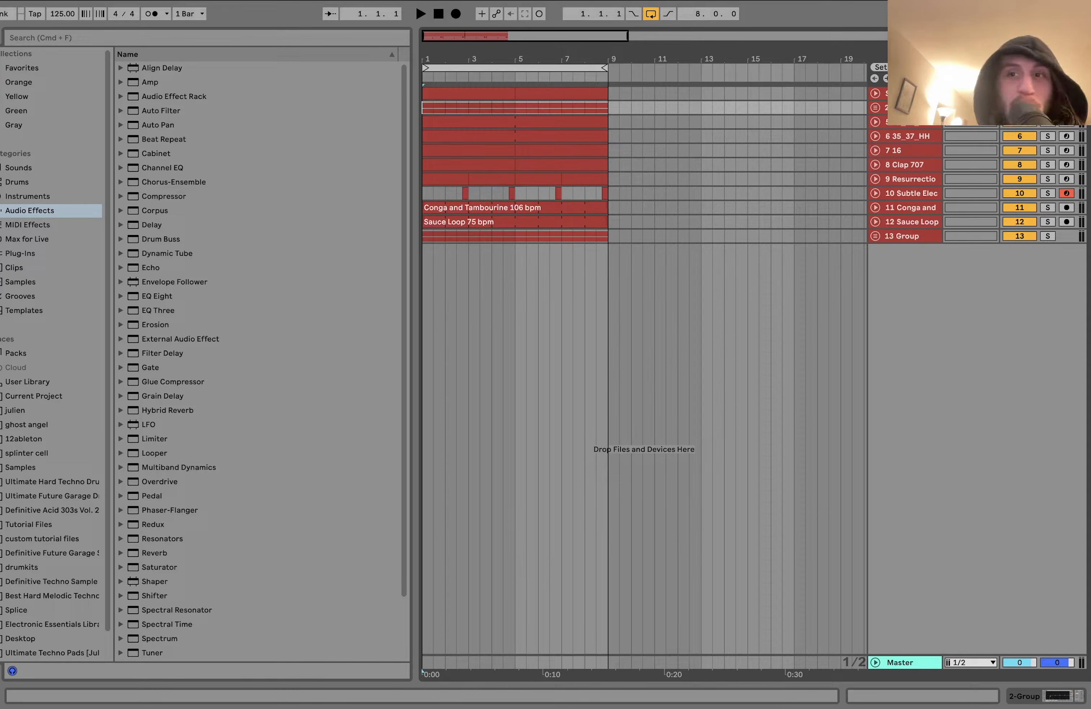
Step: Solo the sidechain track, play it briefly, and inspect the start of its TECH HOUSE kick 27 sample waveform
left_click(1048, 93)
double_click(913, 93)
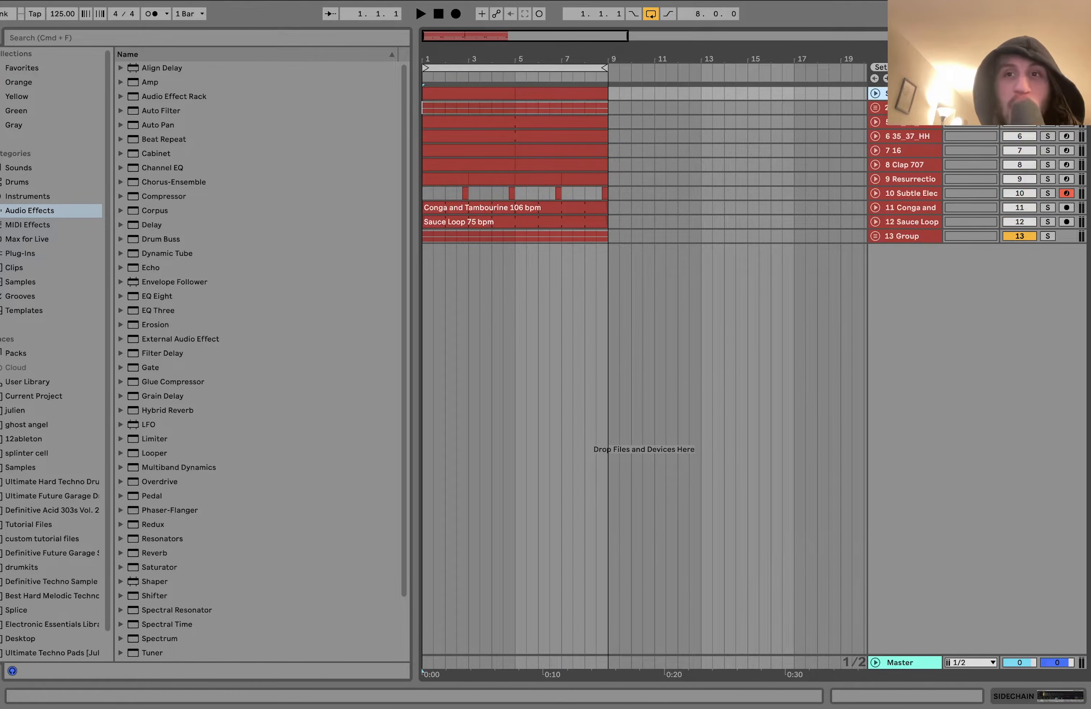
key("space")
key("space")
left_click_drag(60, 606, 59, 643)
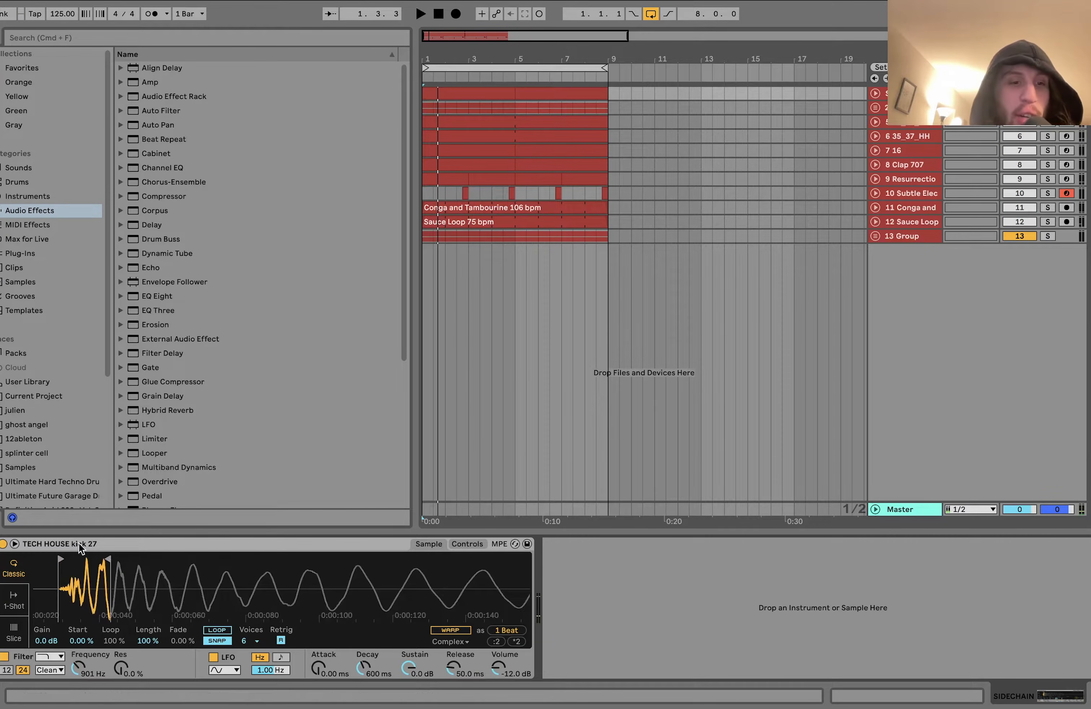
left_click_drag(102, 591, 101, 555)
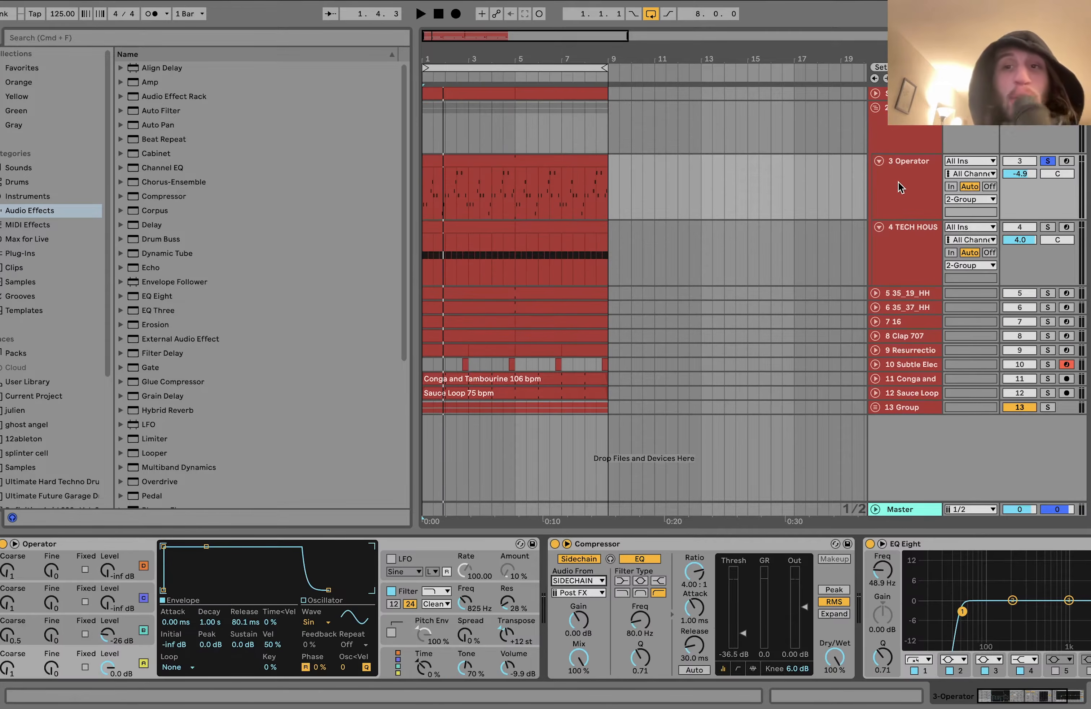
Step: Play the soloed Operator bass track and open its MIDI clip for viewing the notes
left_click(900, 178)
key("space")
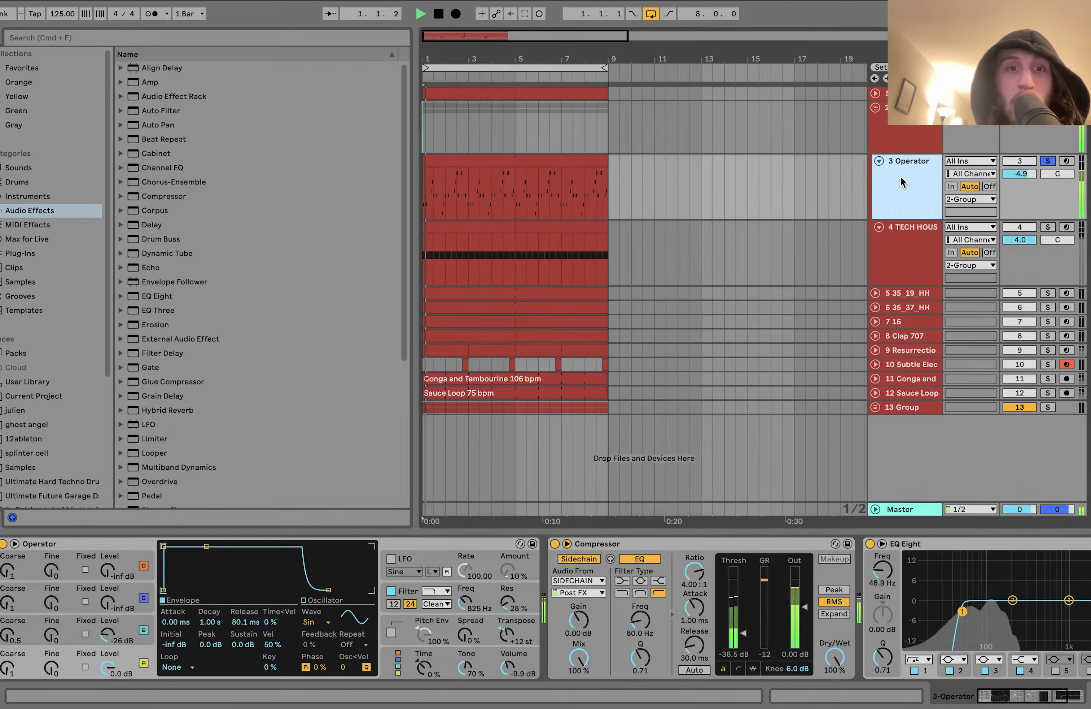
double_click(524, 162)
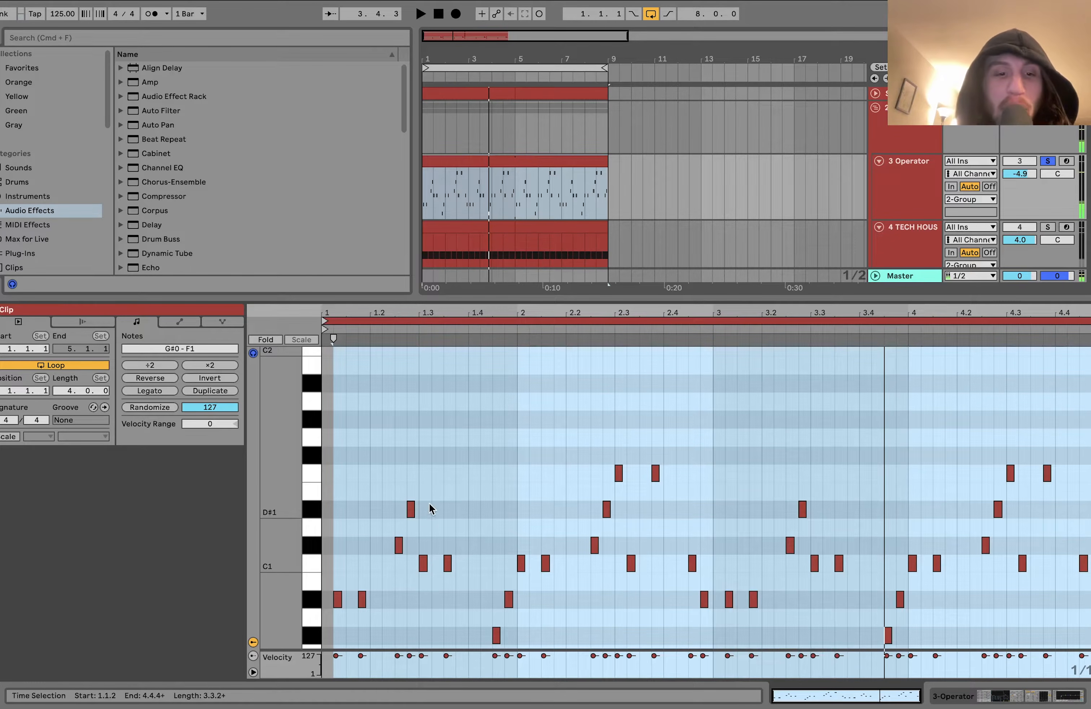
Step: Fold the note editor to the used pitches and audition the A#0, C1, C#1, D#1 and F1 rows
scroll(378, 505, "down", 2)
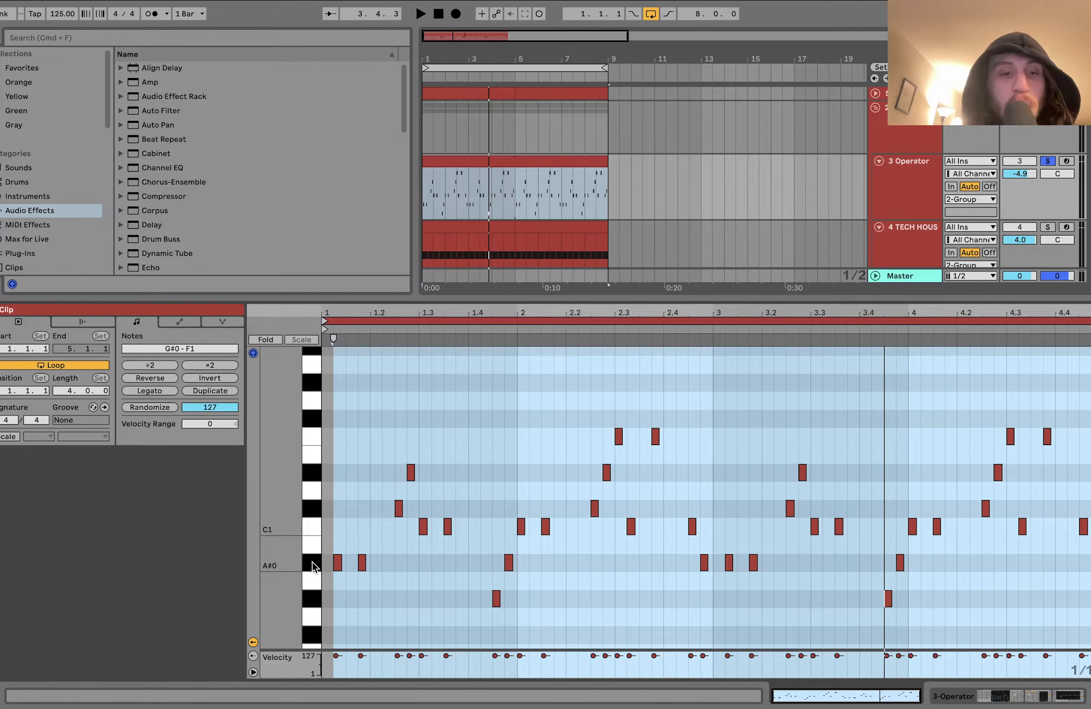
left_click(269, 338)
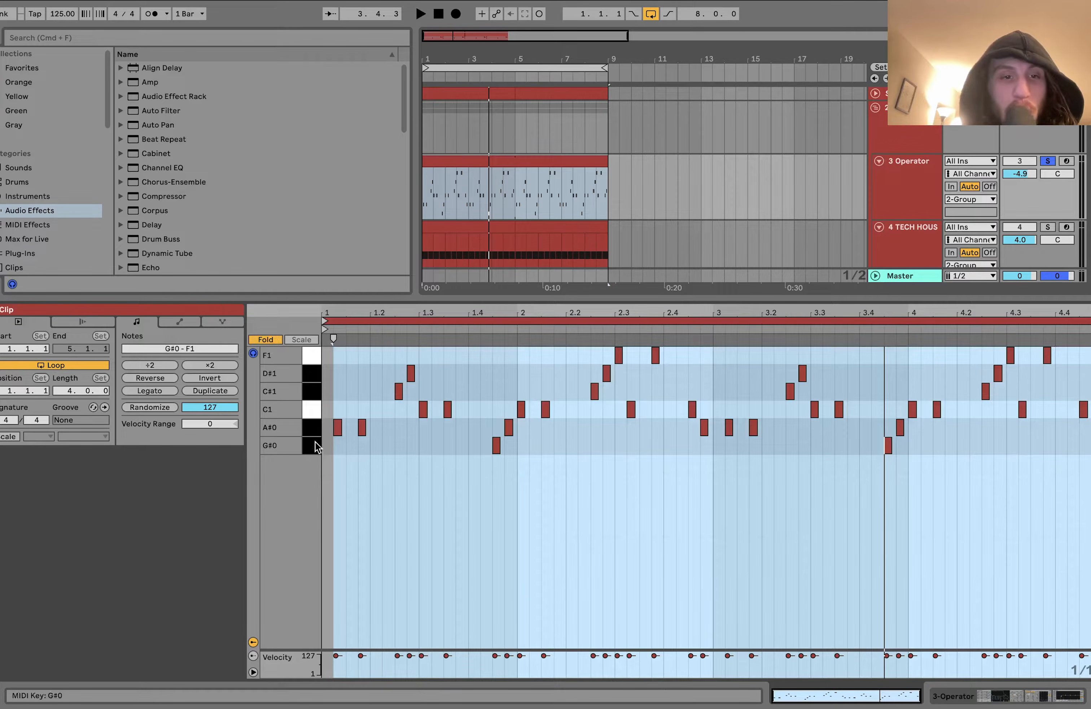
left_click(311, 428)
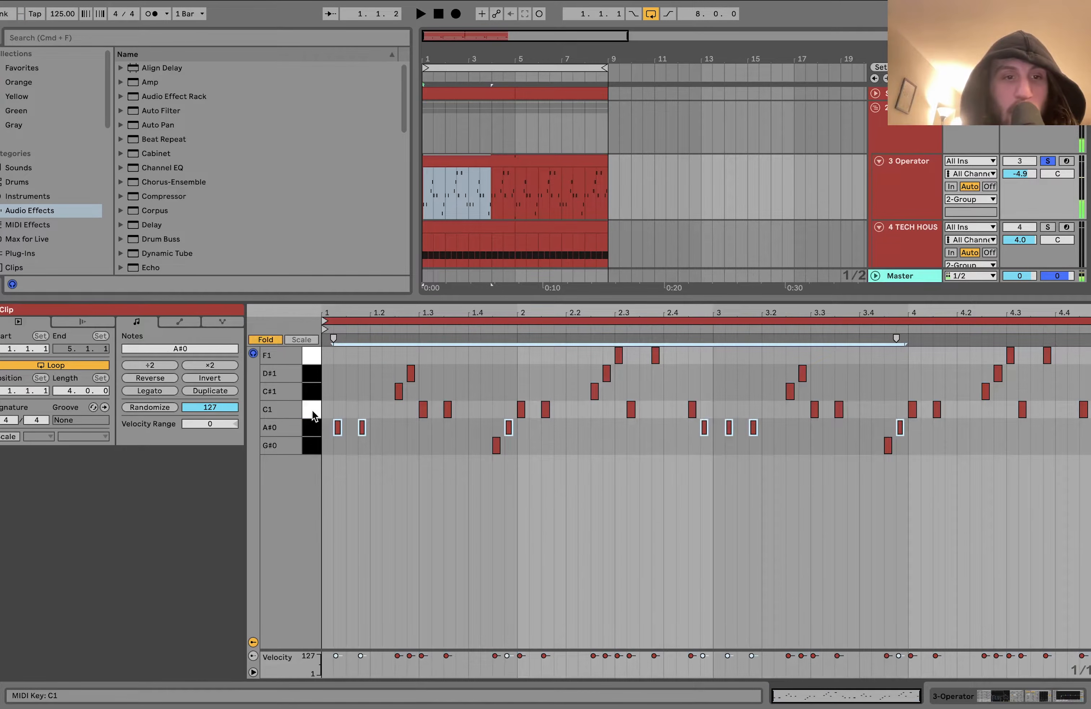
left_click(312, 414)
left_click(312, 392)
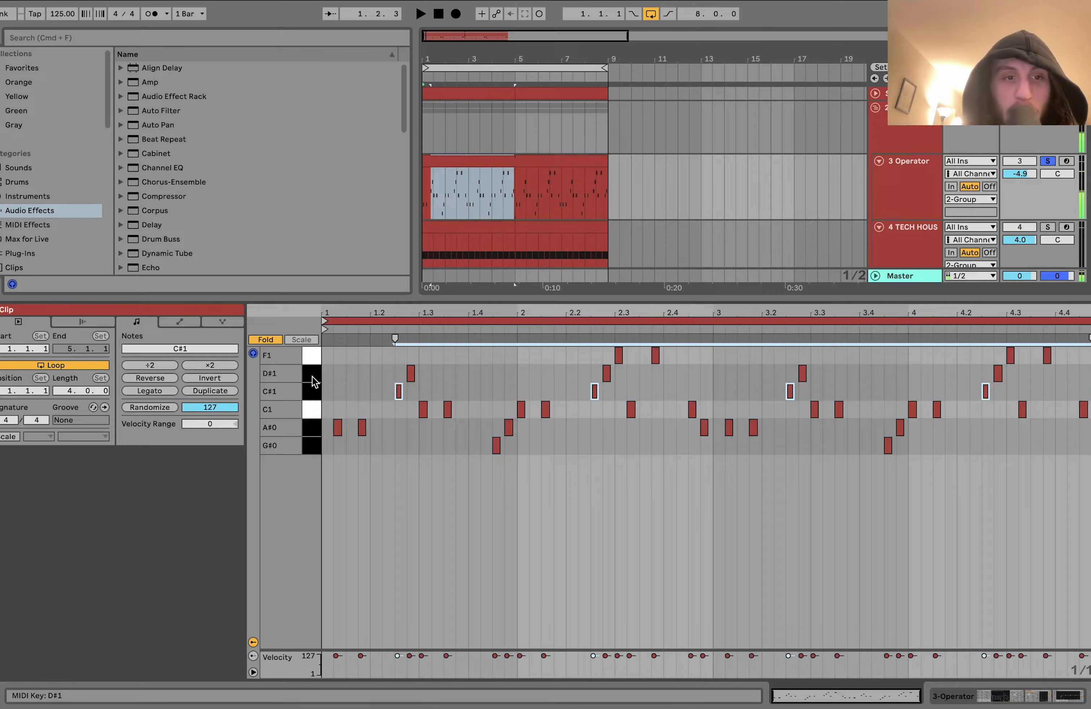
left_click(313, 379)
left_click(313, 359)
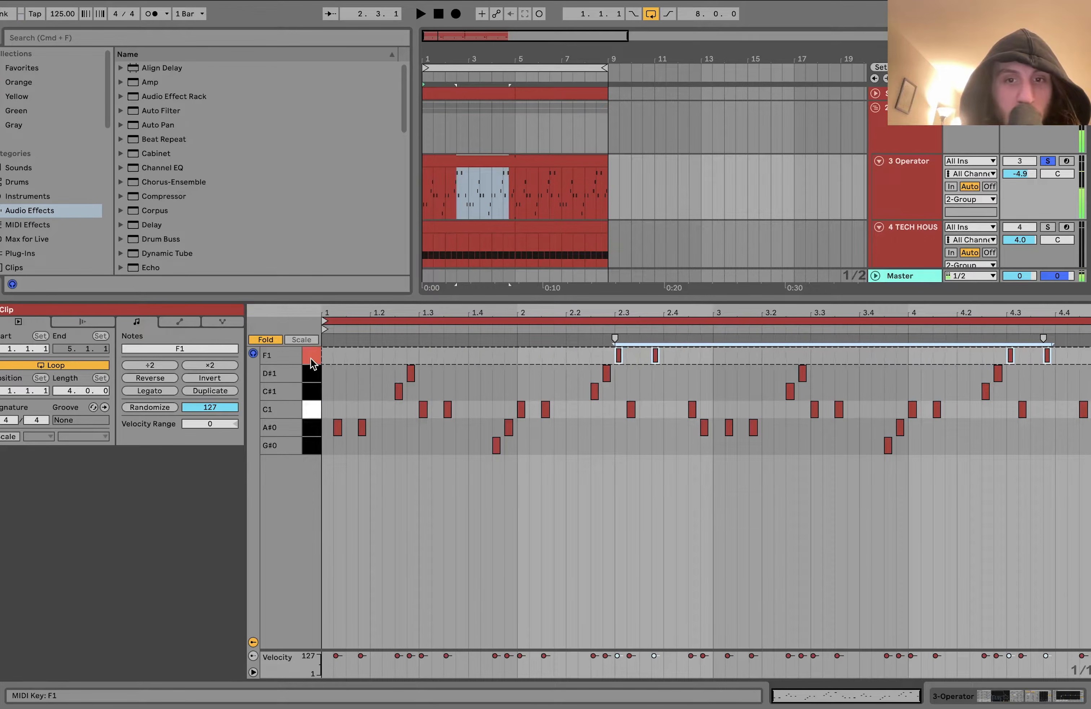
Step: Audition the G#0 row of the bass clip and play the bass line against its notes
left_click(317, 443)
left_click(318, 444)
left_click(318, 443)
key("space")
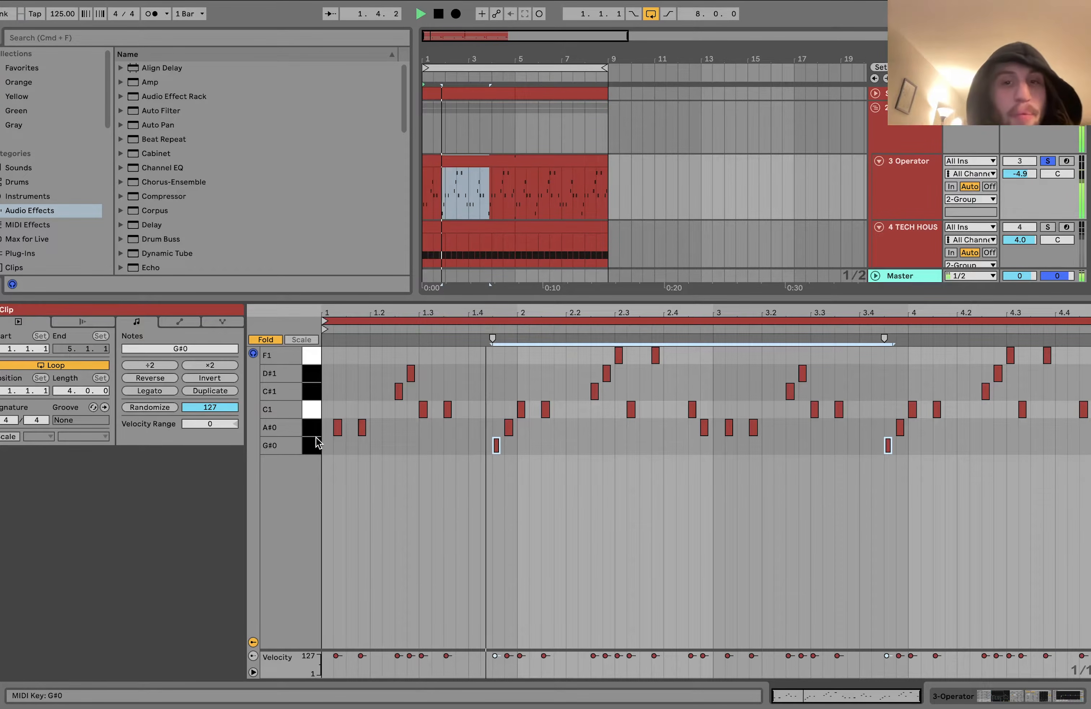
key("space")
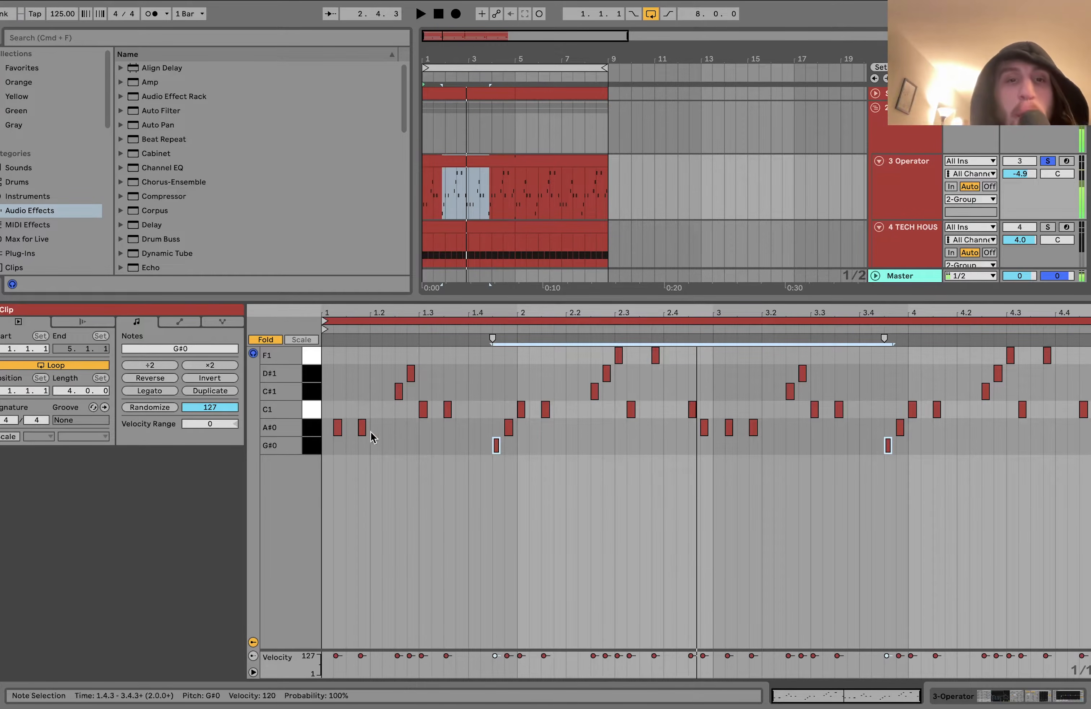
Step: Select the whole Operator clip and play it with the track's device chain shown
left_click(511, 157)
key("space")
left_click(886, 186)
key("space")
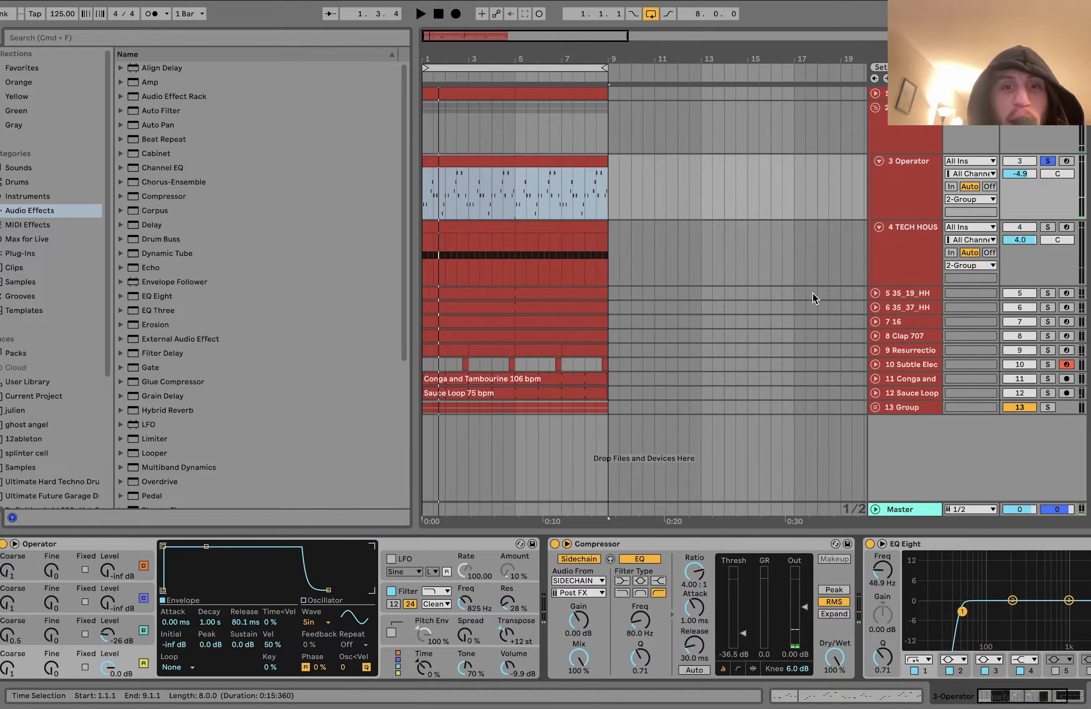
Step: Unfold the 13 Group, solo it, and play its two sample chop tracks
left_click(876, 407)
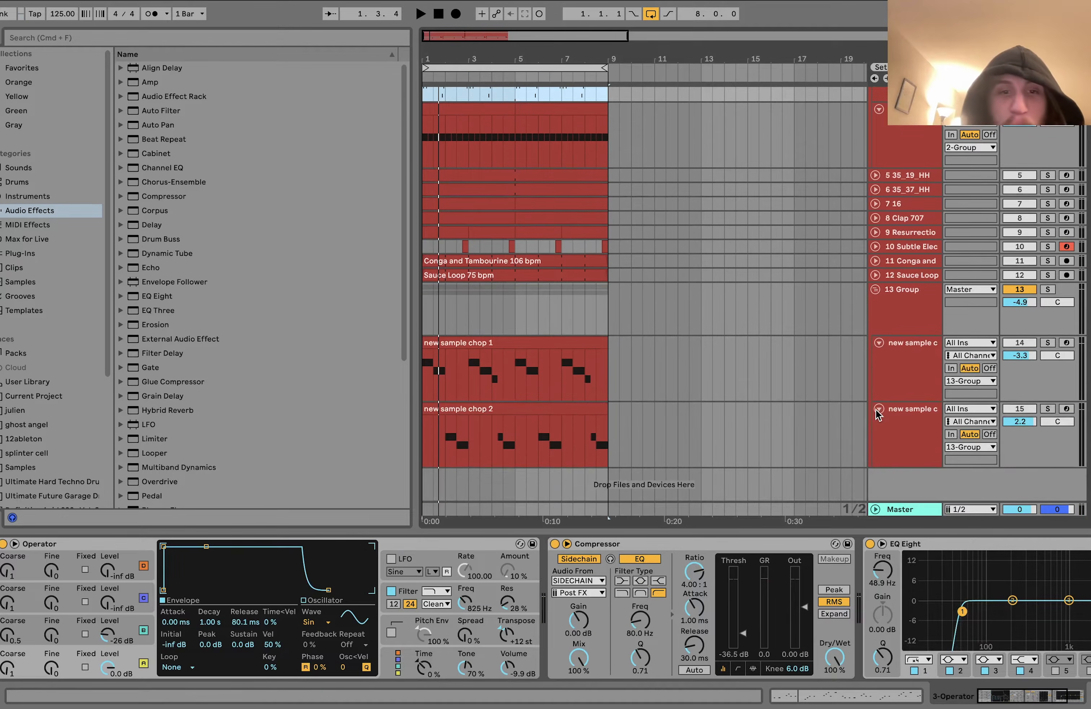
left_click(1046, 290)
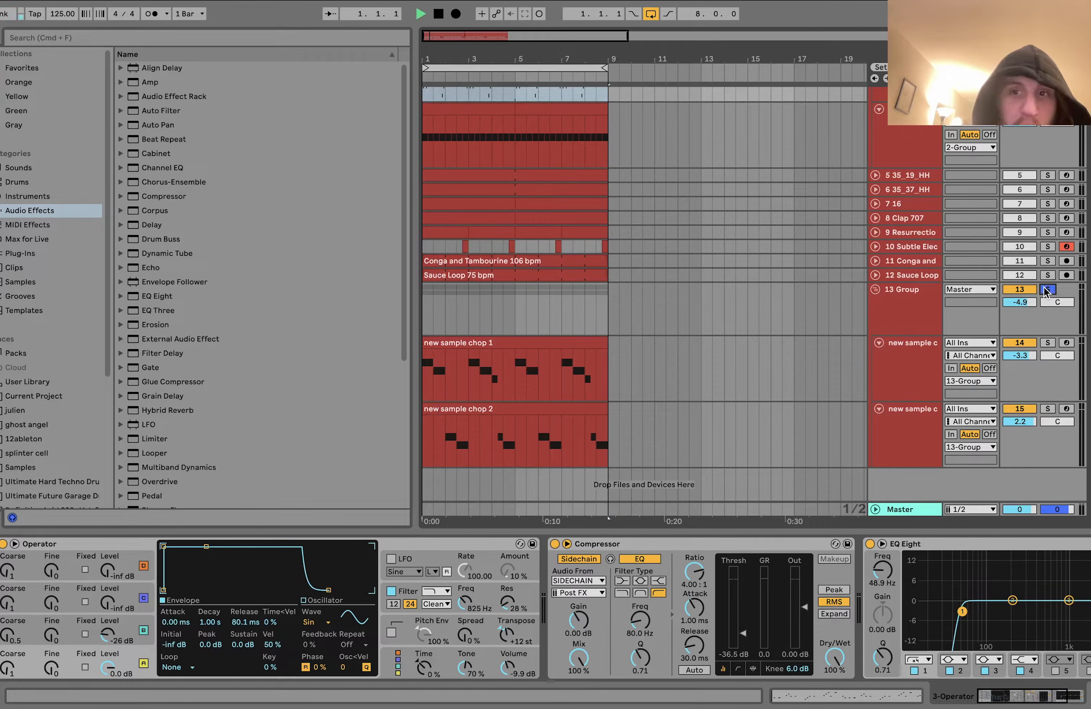
scroll(1046, 292, "up", 3)
scroll(1046, 292, "down", 3)
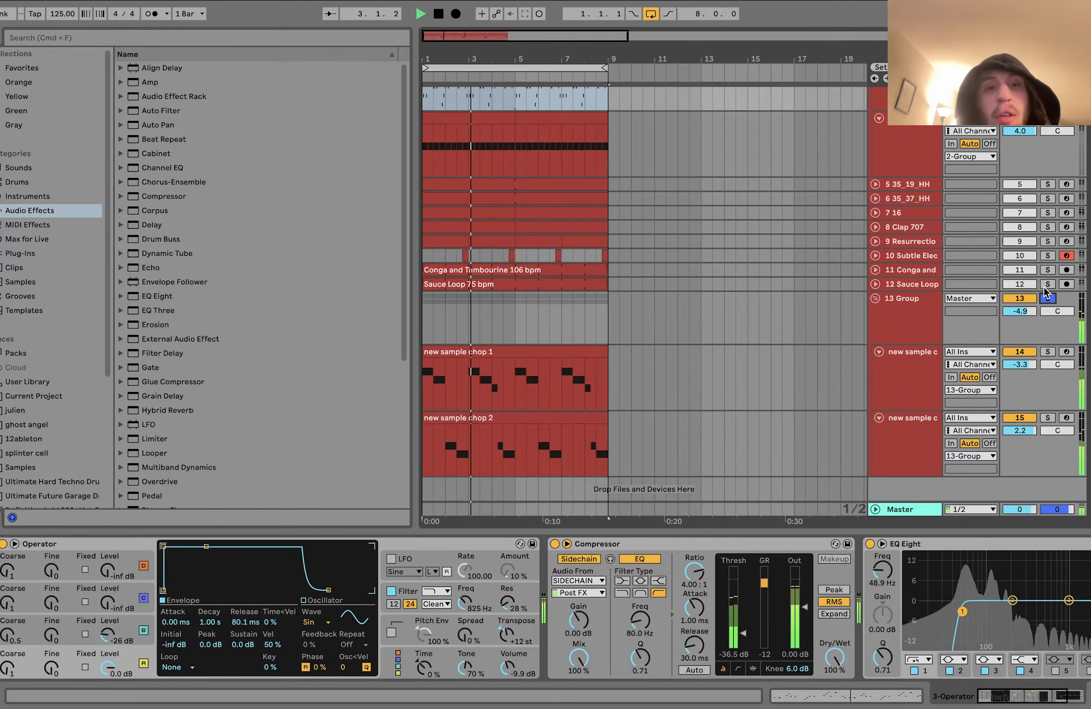
scroll(899, 328, "up", 1)
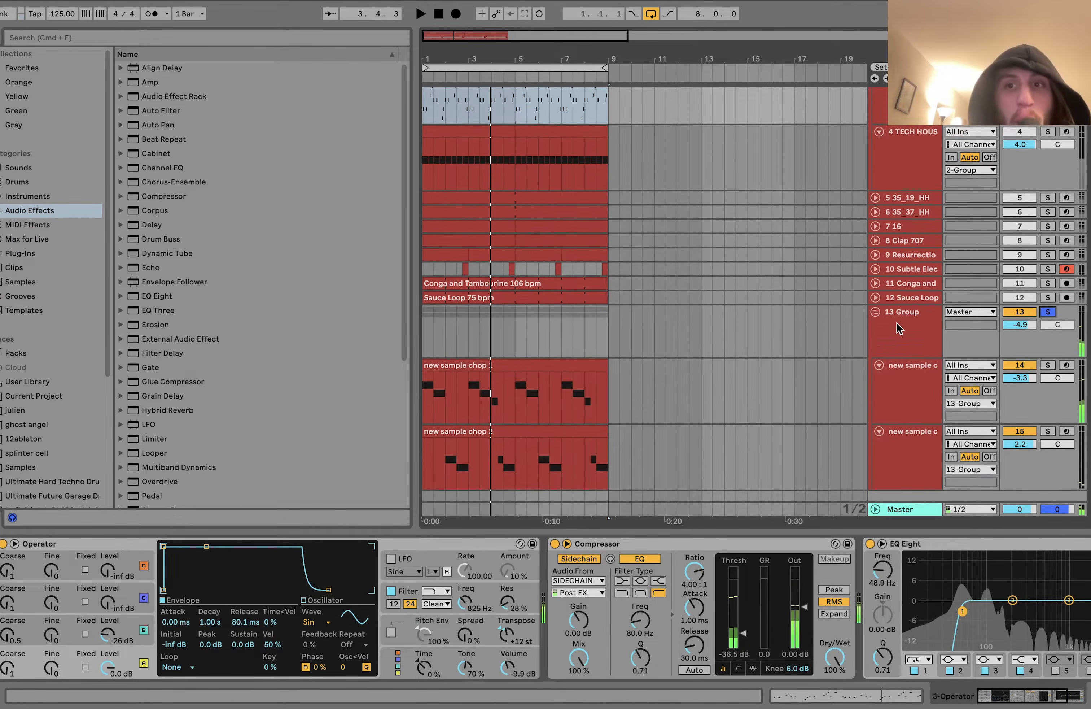
Step: Examine the note patterns of the new sample chop 1 and new sample chop 2 clips up close during playback
scroll(899, 329, "up", 3)
scroll(895, 345, "down", 3)
scroll(894, 340, "down", 2)
key("plus")
key("plus")
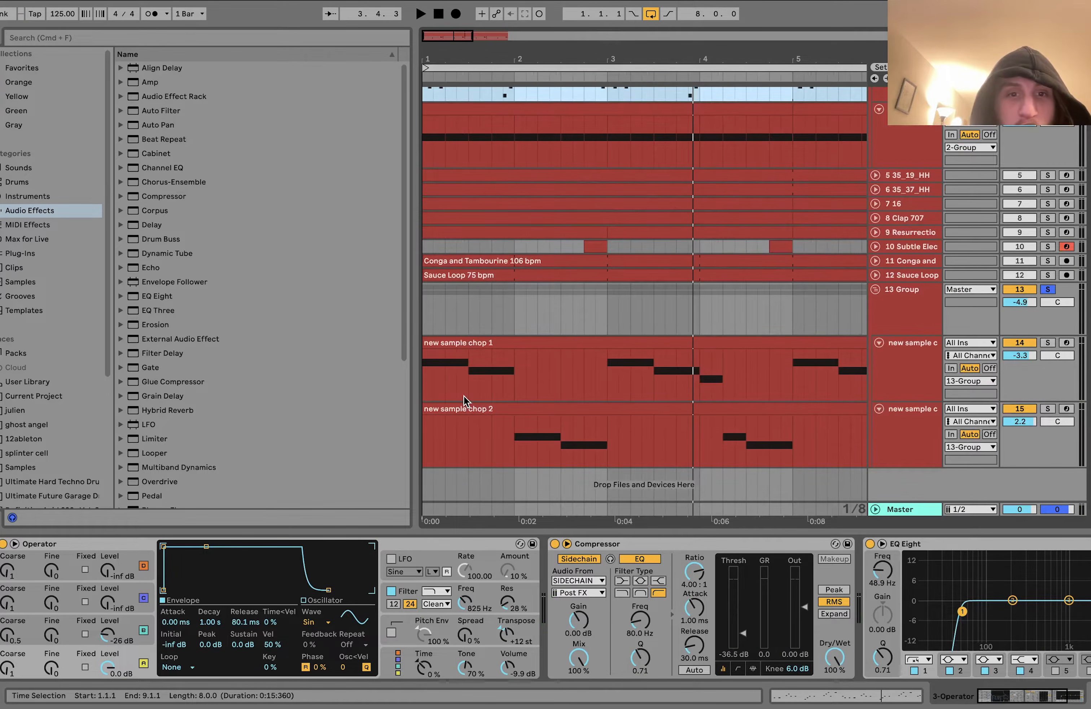
key("space")
key("minus")
key("minus")
key("minus")
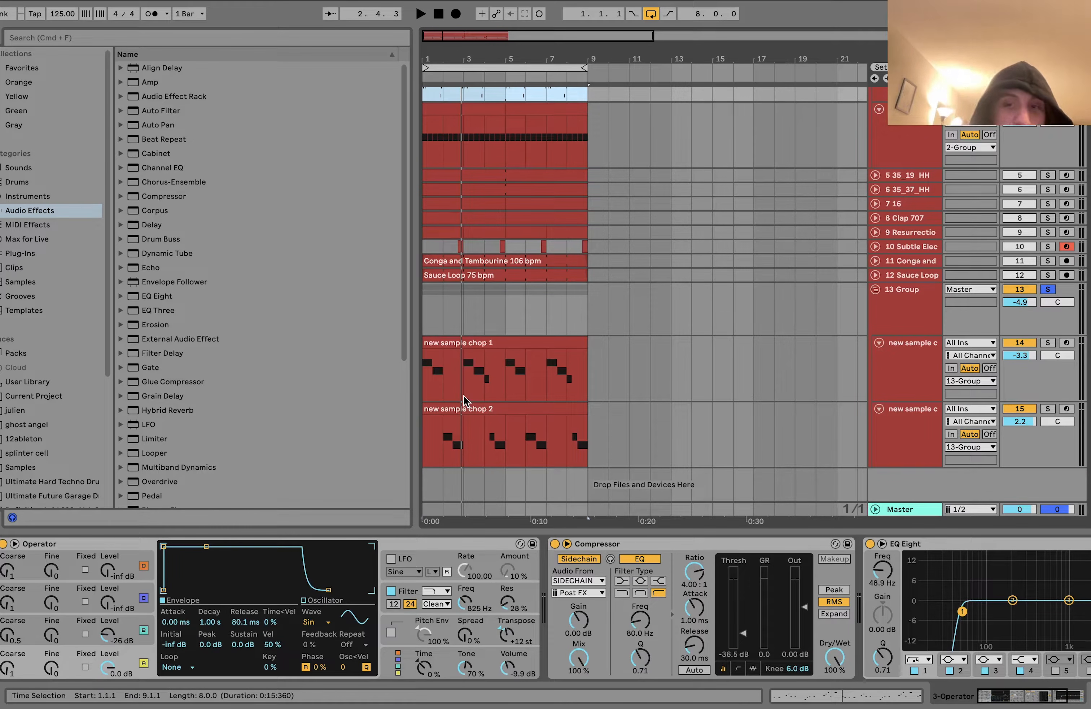
Step: Play the 13 Group with its effects chain shown, bypassing and re-enabling the Auto Filter to compare the sound
key("space")
left_click(913, 322)
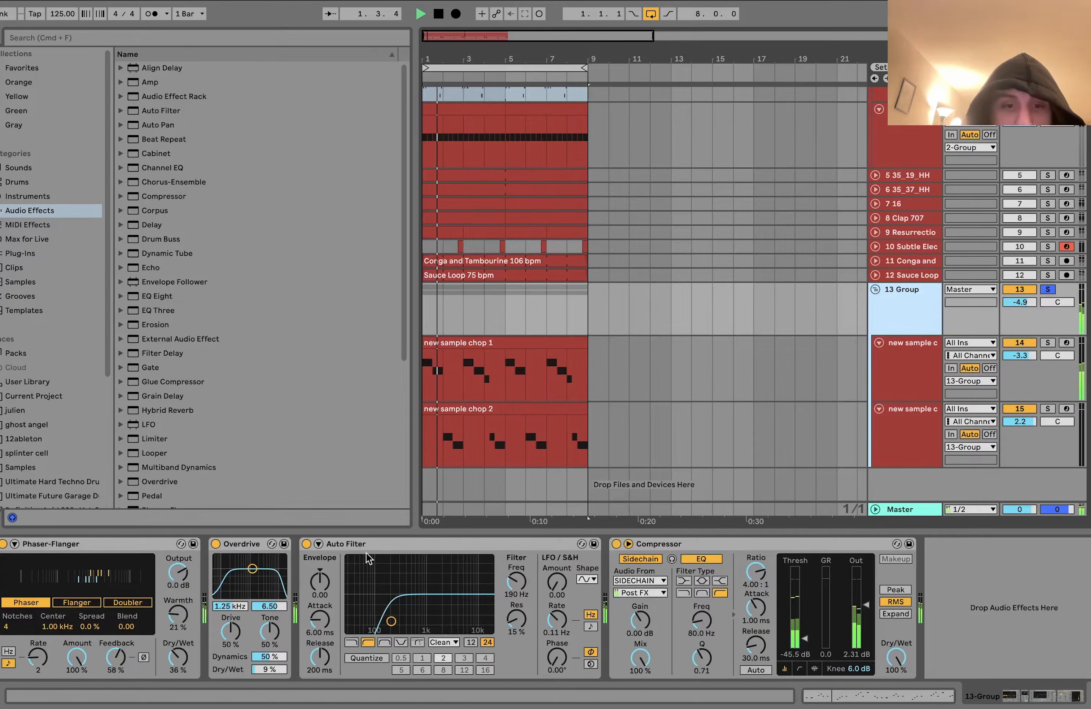
left_click(306, 544)
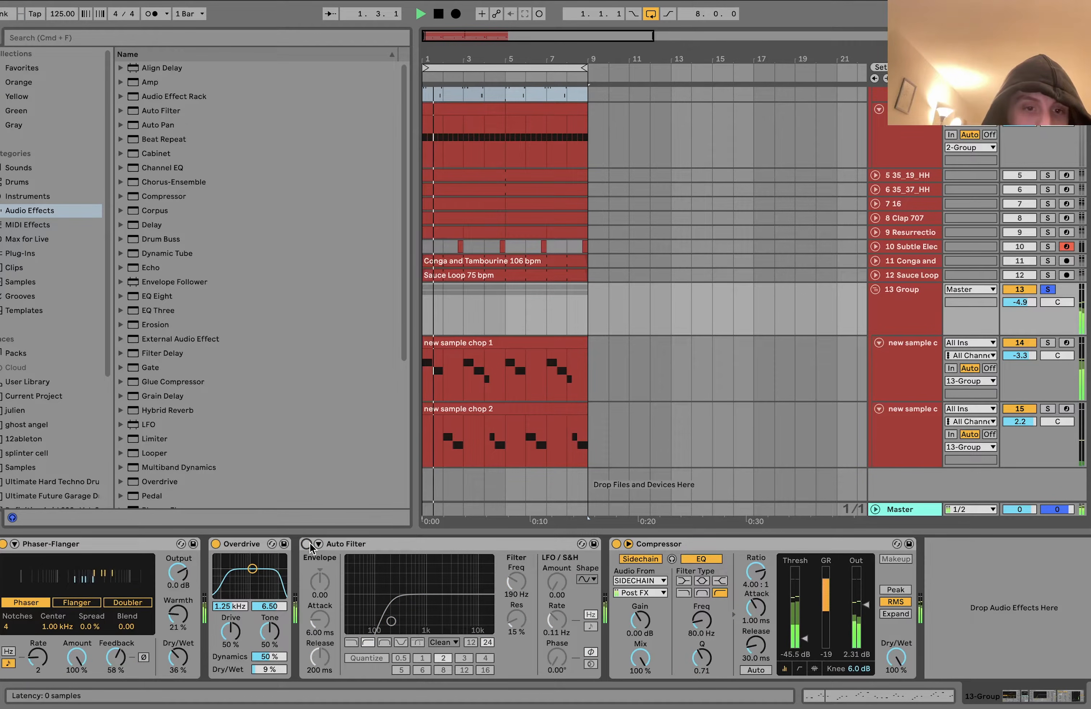
left_click(309, 543)
key("space")
Step: Solo the Operator track, play its bass line, and compare its clip with the sample chop clips
scroll(571, 386, "up", 5)
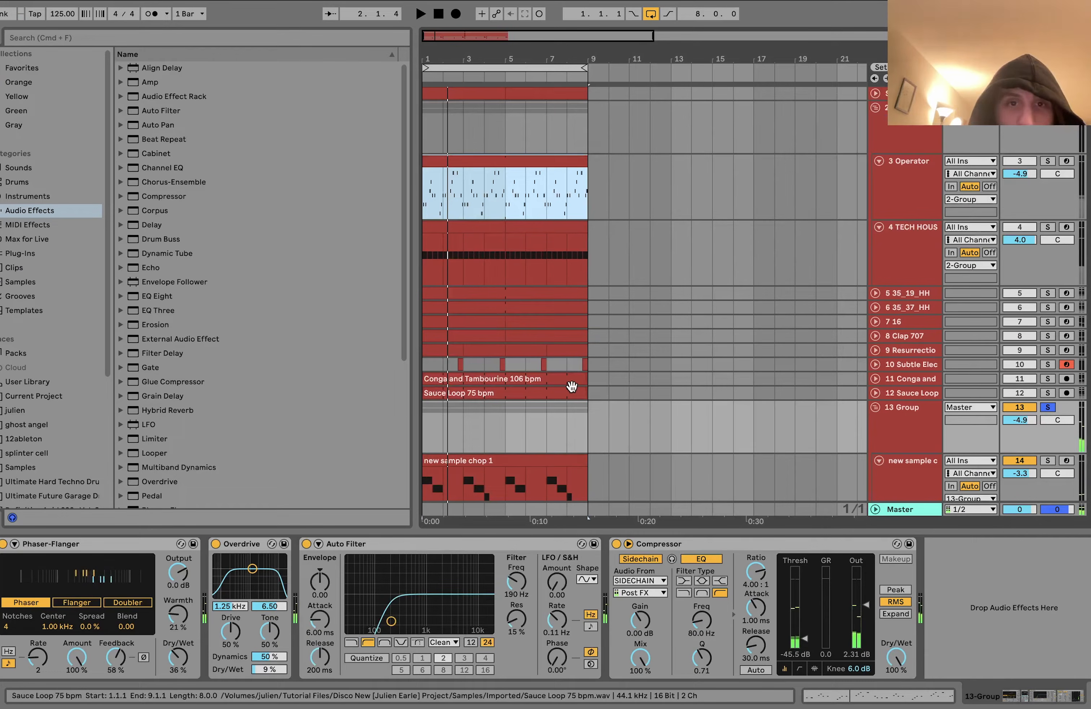
left_click(1047, 161)
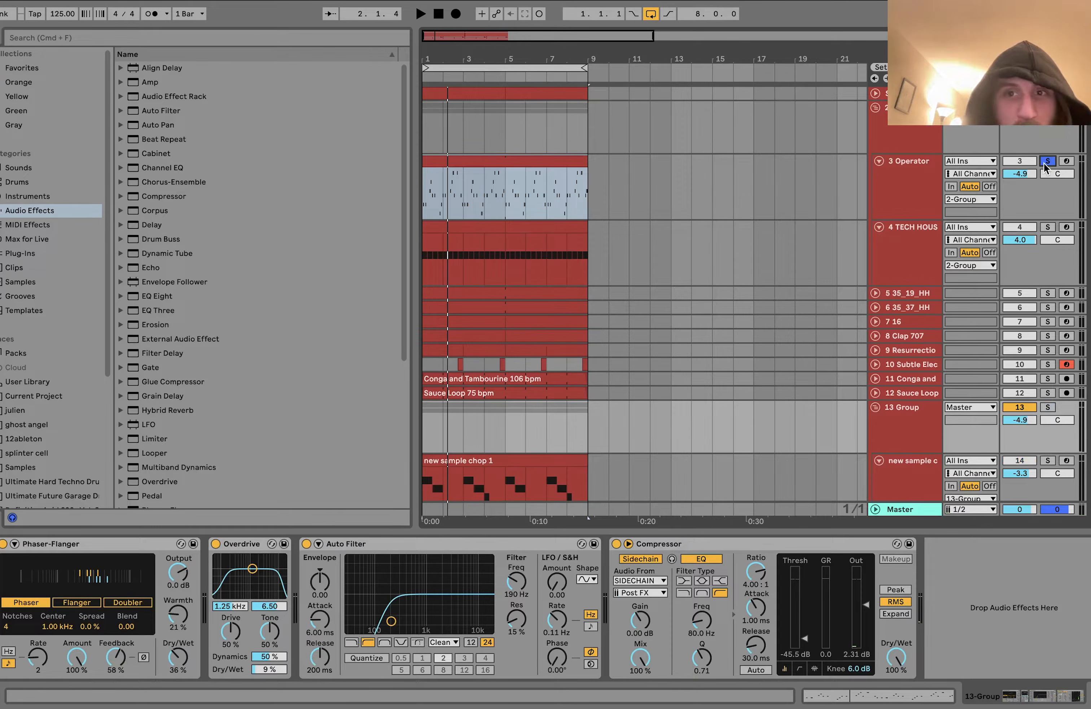
key("space")
left_click(460, 168)
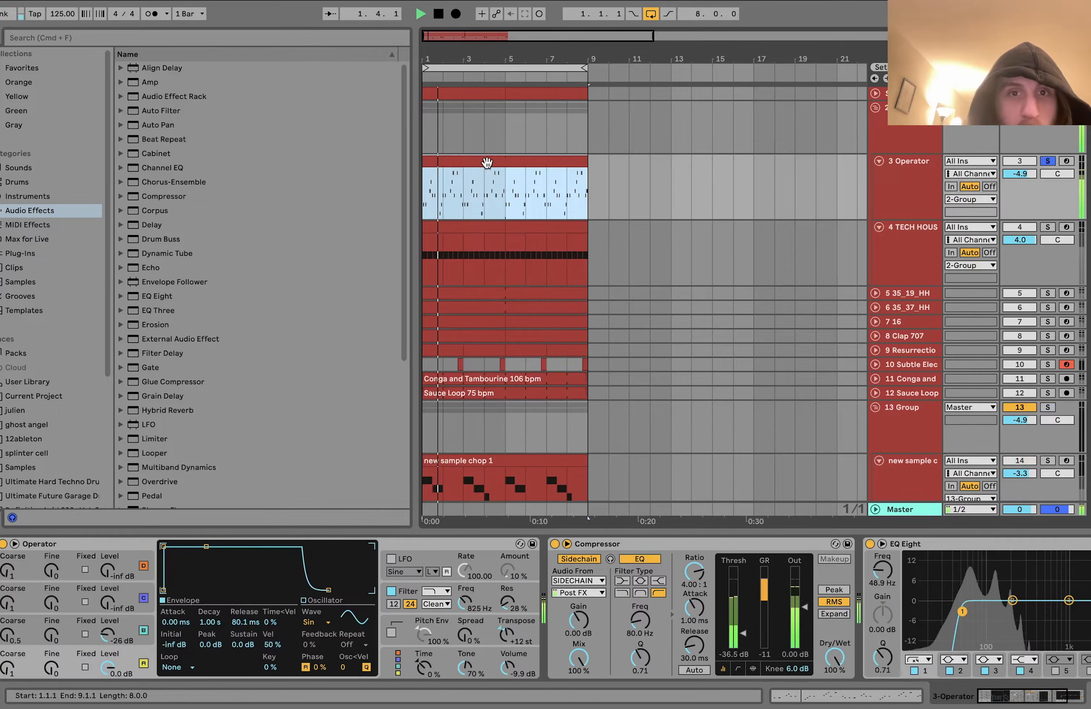
key("space")
scroll(550, 186, "down", 5)
scroll(549, 184, "up", 5)
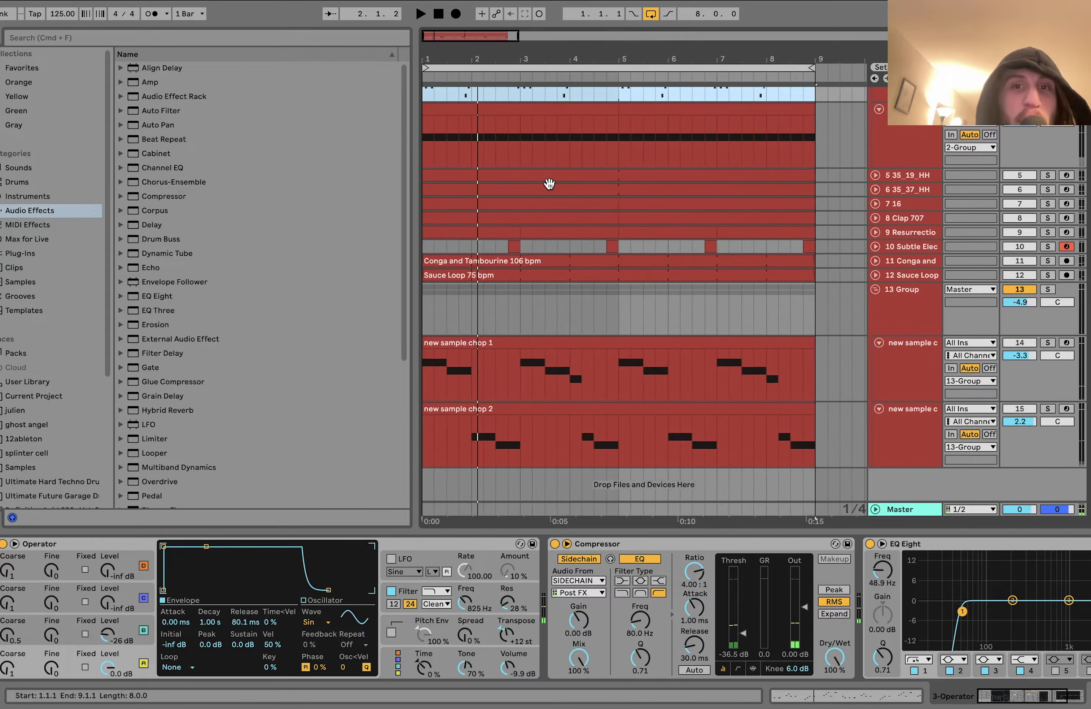
scroll(549, 185, "up", 3)
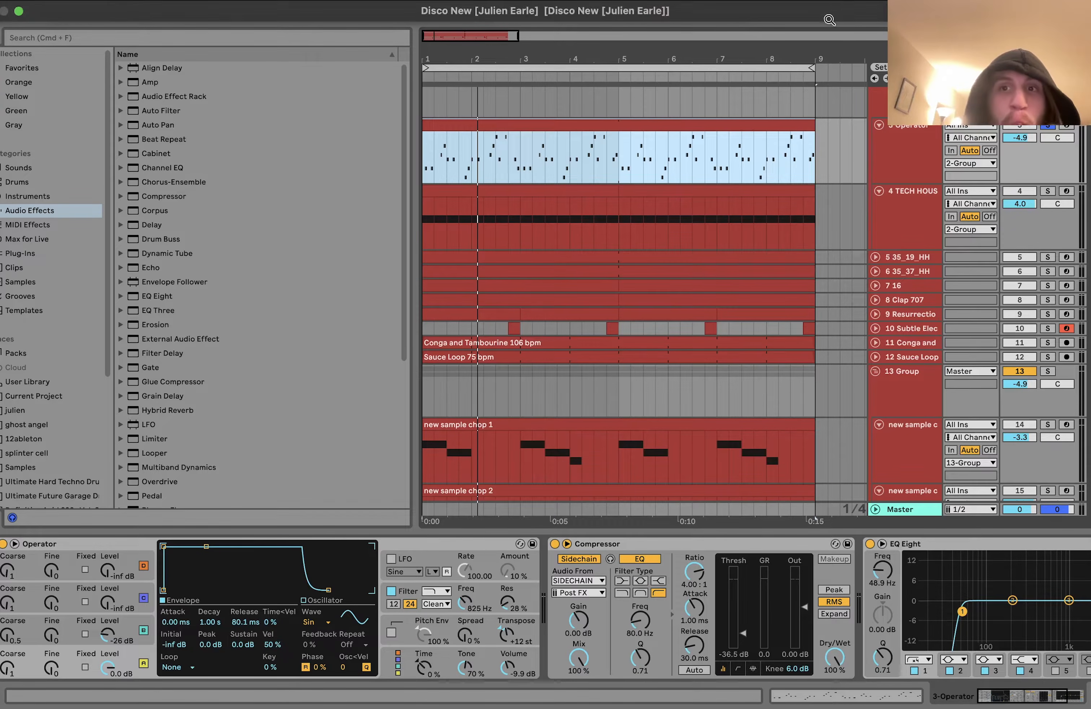
scroll(806, 186, "up", 1)
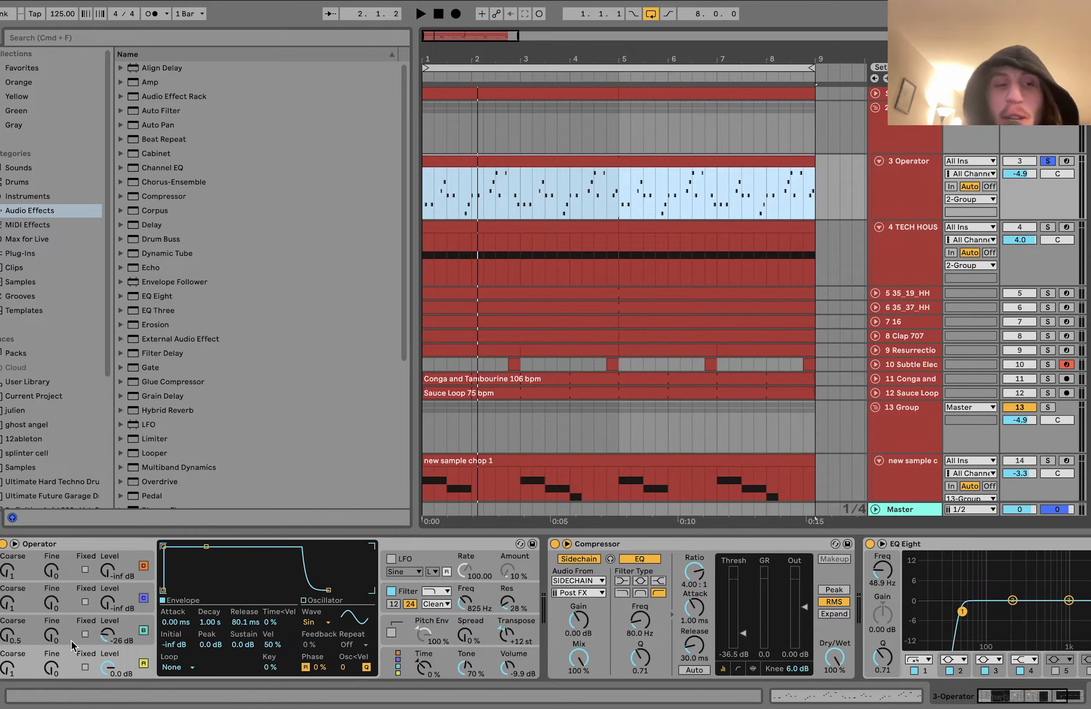
Step: Examine Operator's oscillator A, oscillator B and filter settings, and the Compressor and EQ Eight after it
left_click(130, 663)
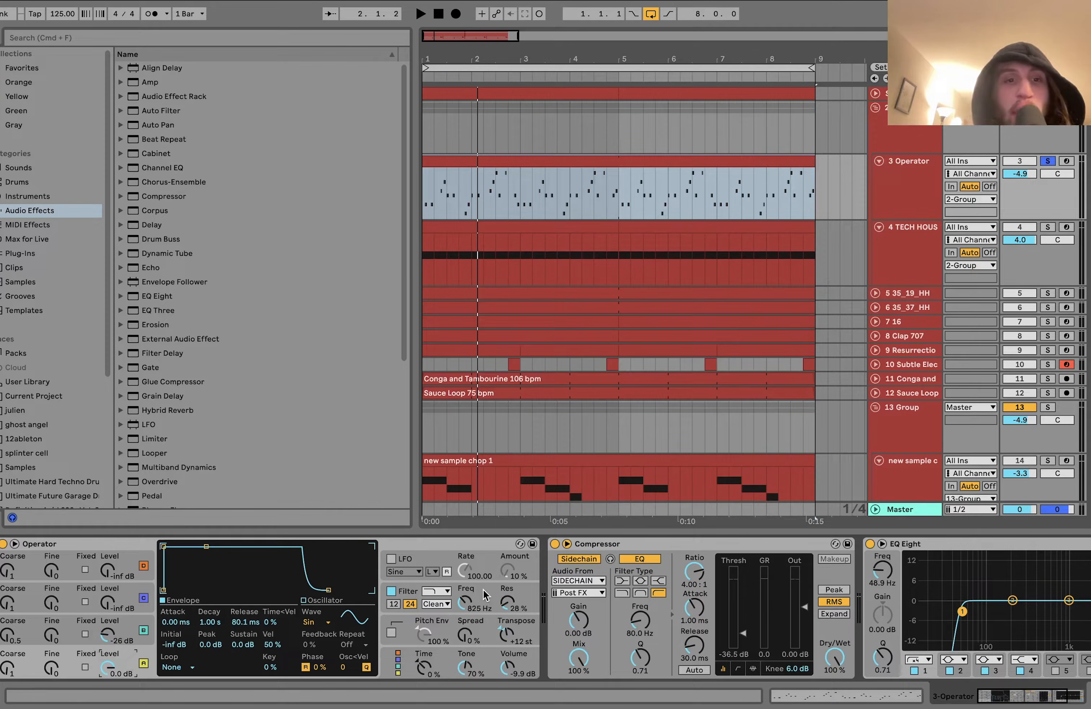
key("space")
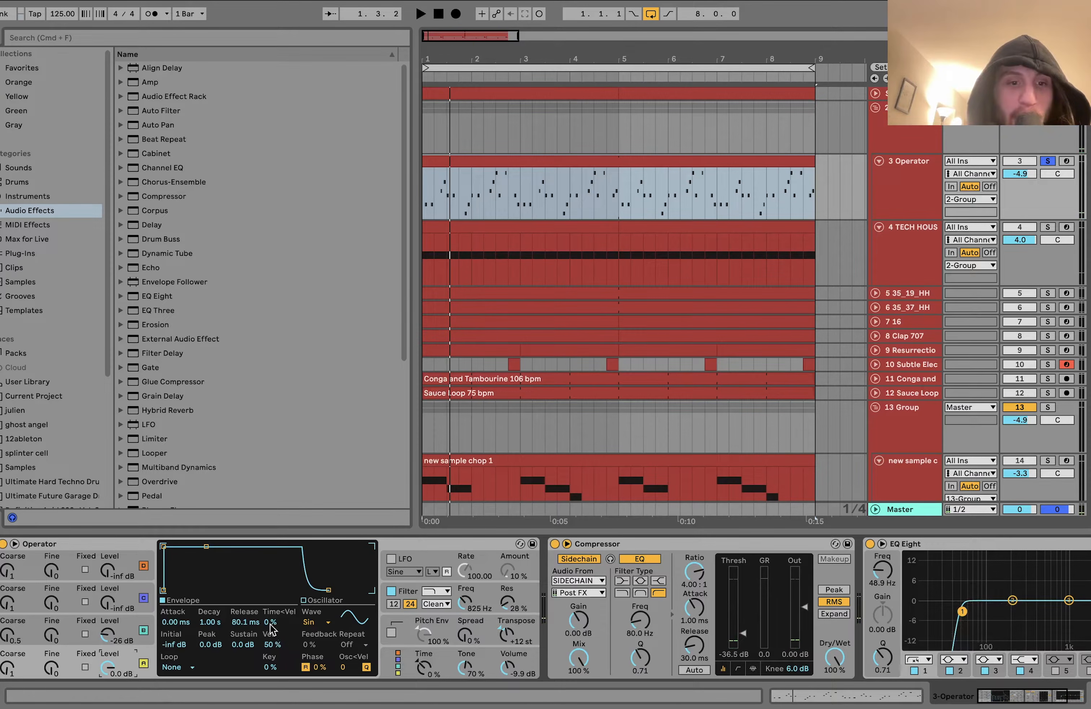
left_click(137, 635)
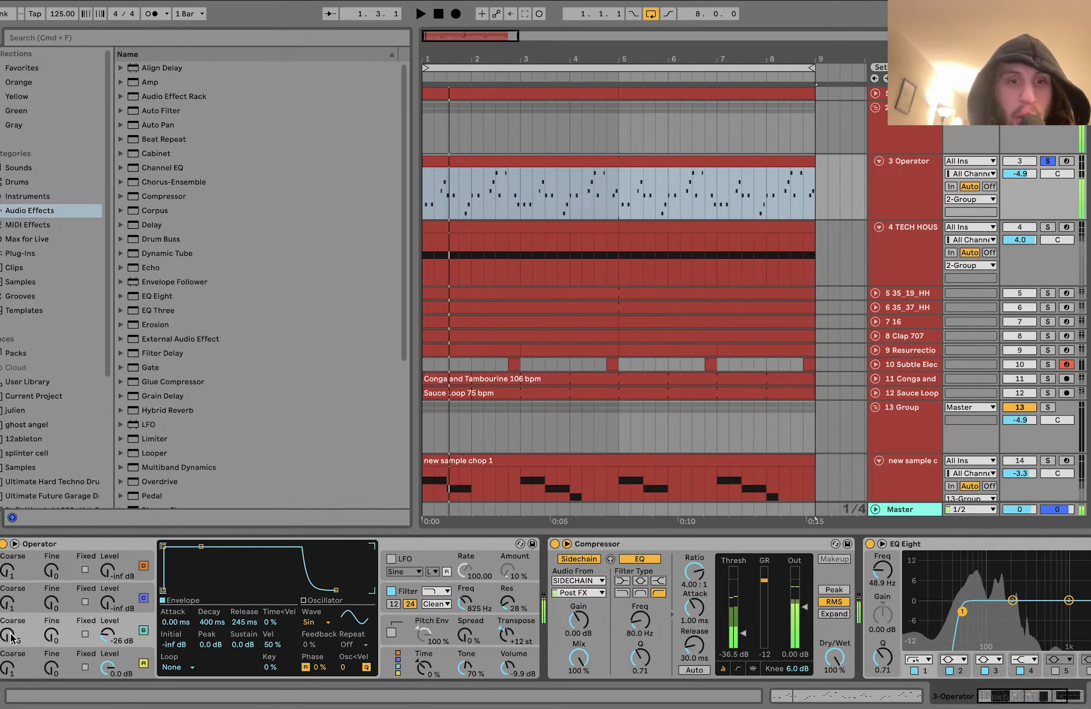
left_click(533, 607)
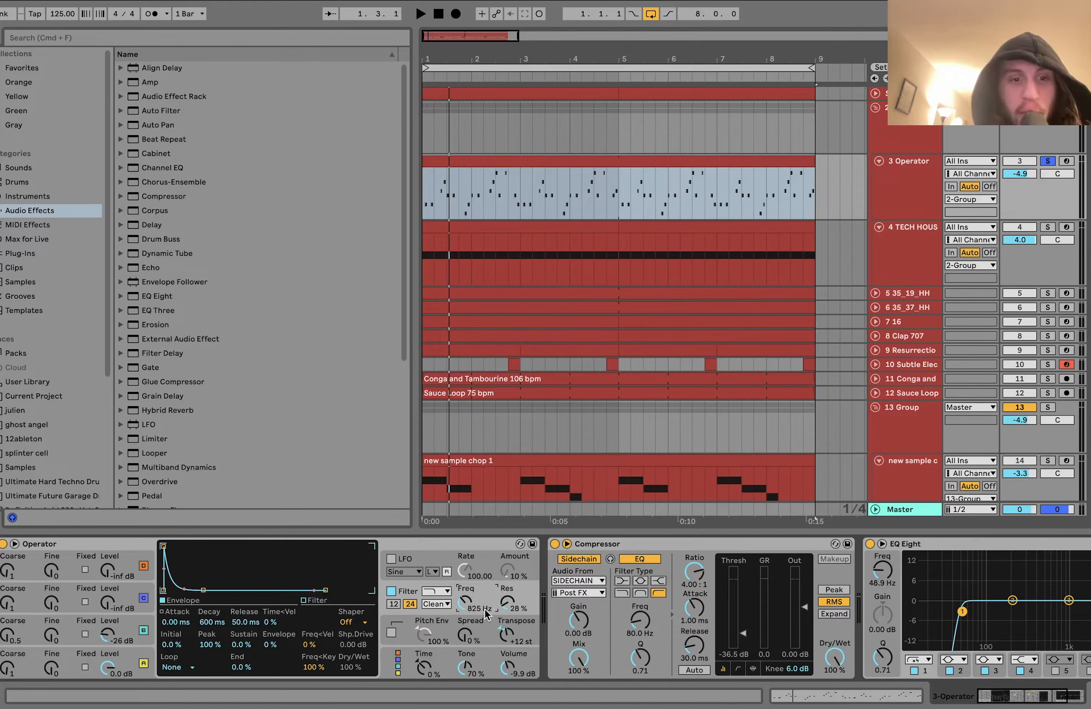
scroll(382, 656, "right", 5)
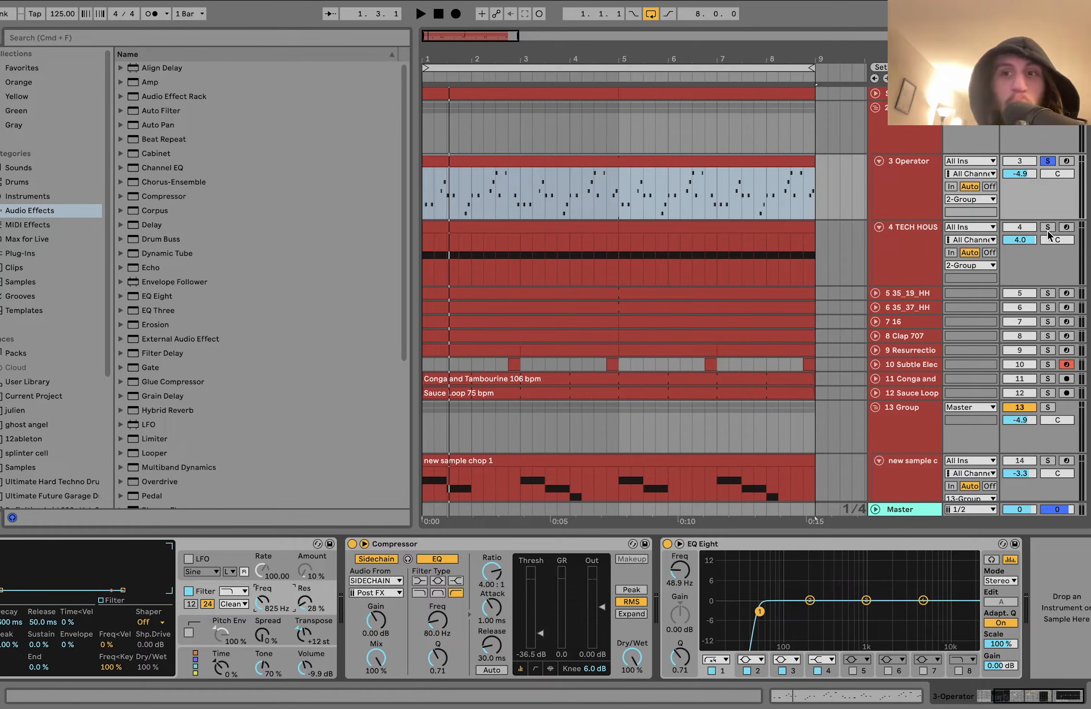
Step: Solo and play the TECH HOUSE kick track, and show the sampler's filter and envelope controls
left_click(875, 246)
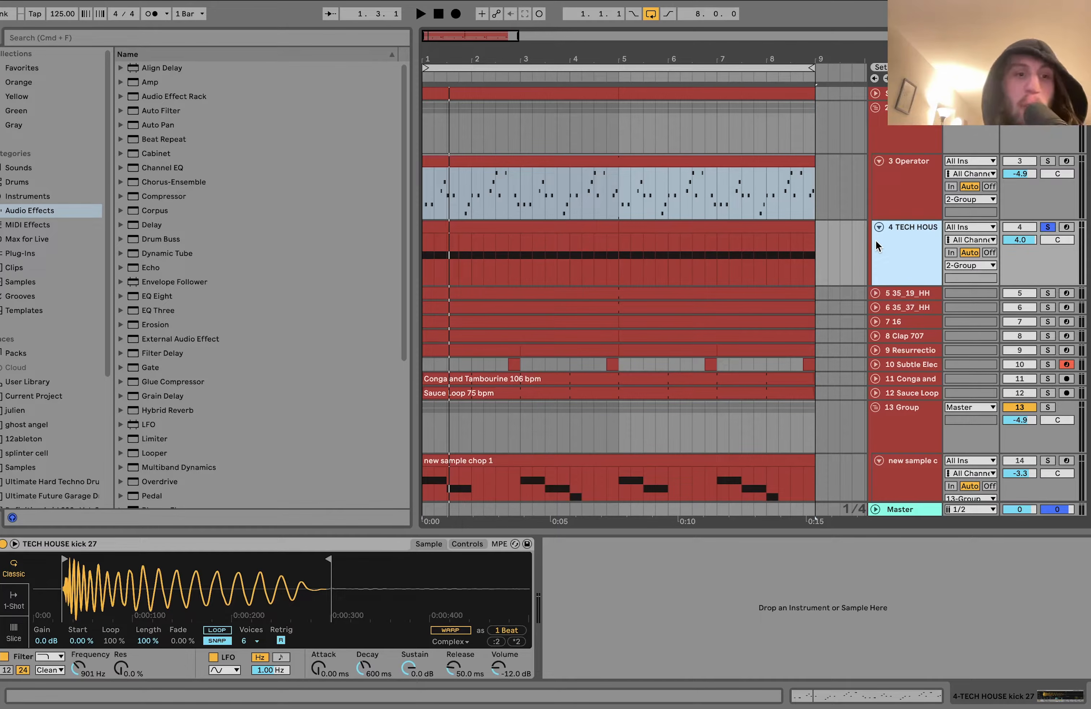
key("space")
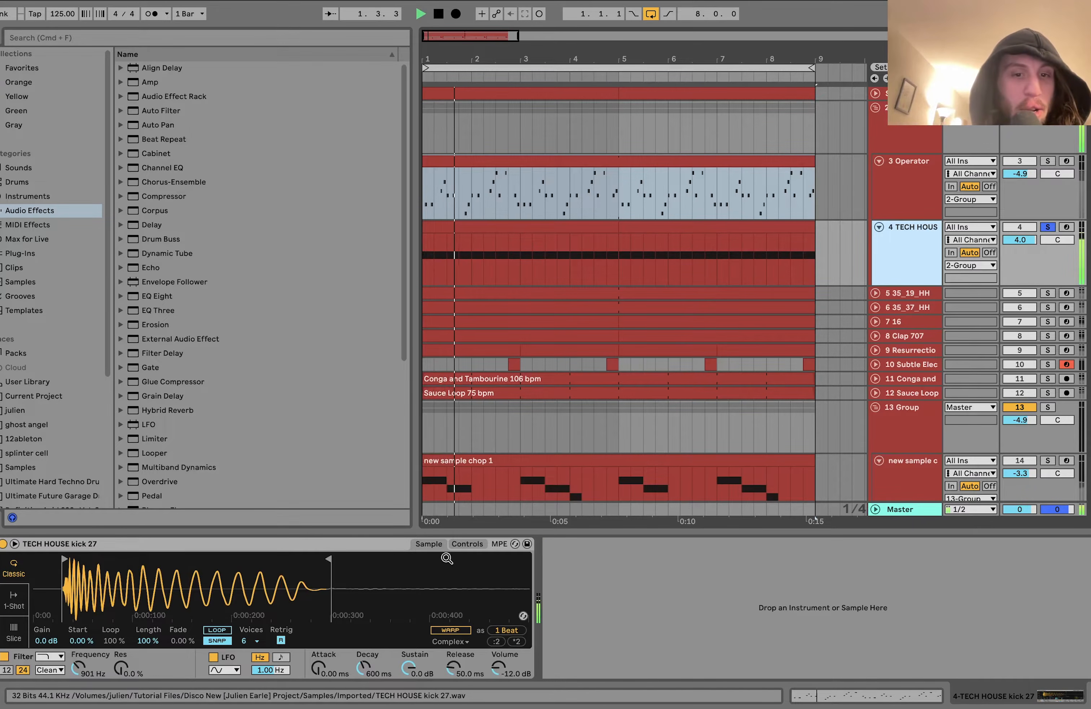
left_click(462, 545)
key("space")
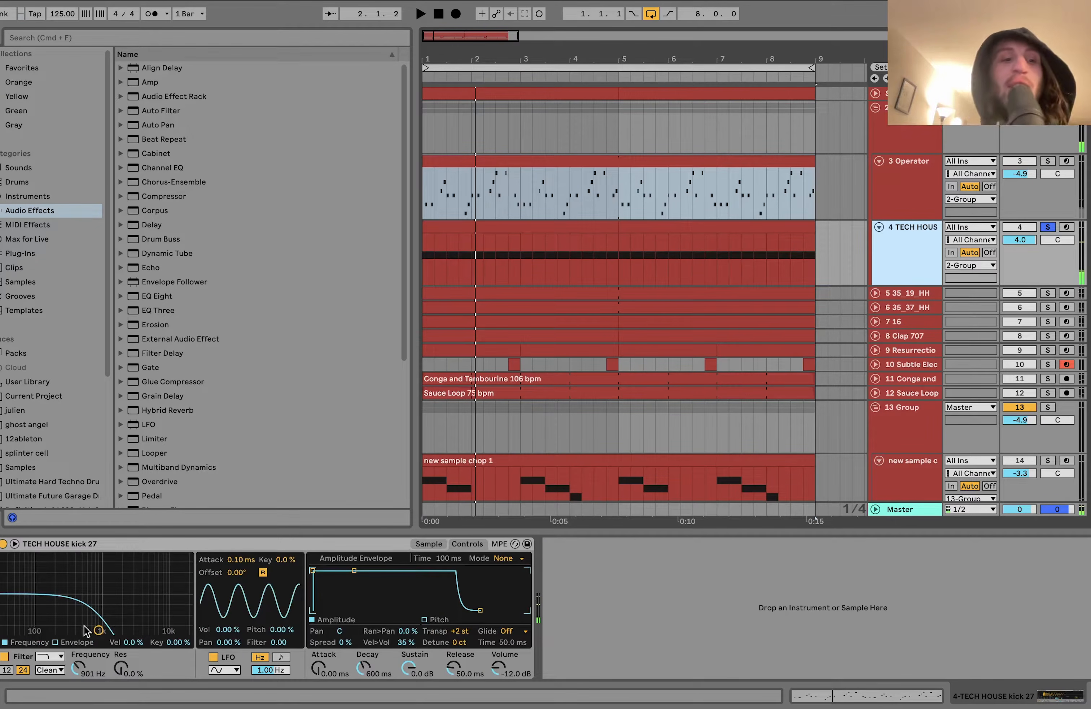
Step: Show the filter envelope of the TECH HOUSE kick sampler and play the kick with its filter bypassed and re-enabled
left_click(70, 643)
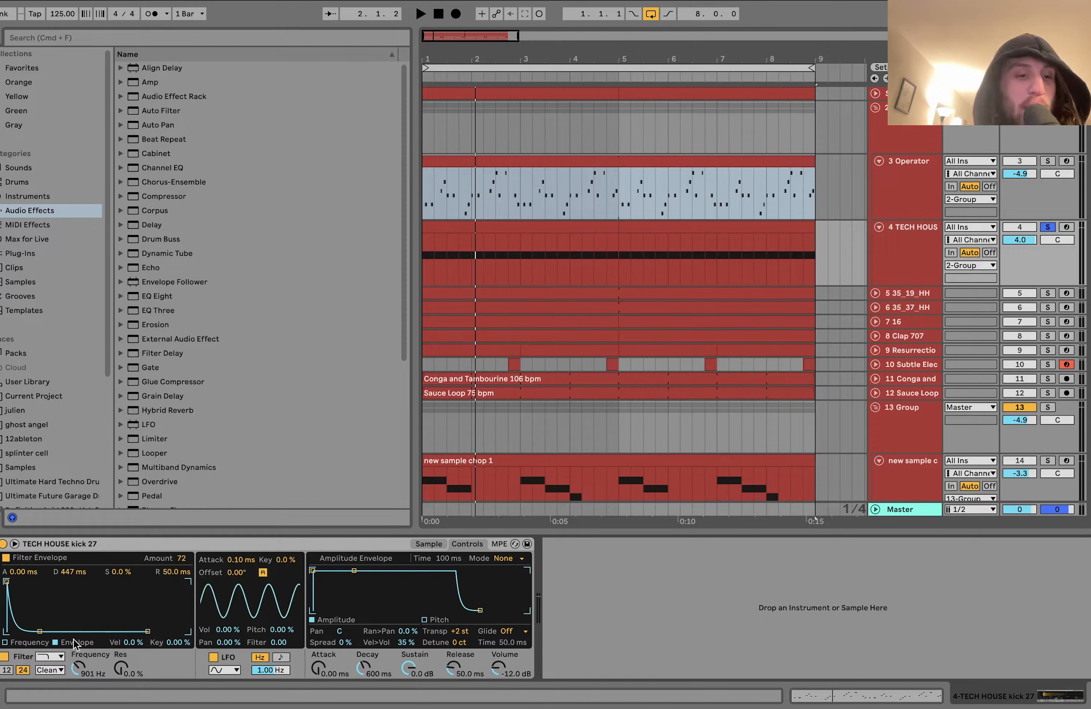
left_click(6, 657)
key("space")
key("space")
left_click(6, 657)
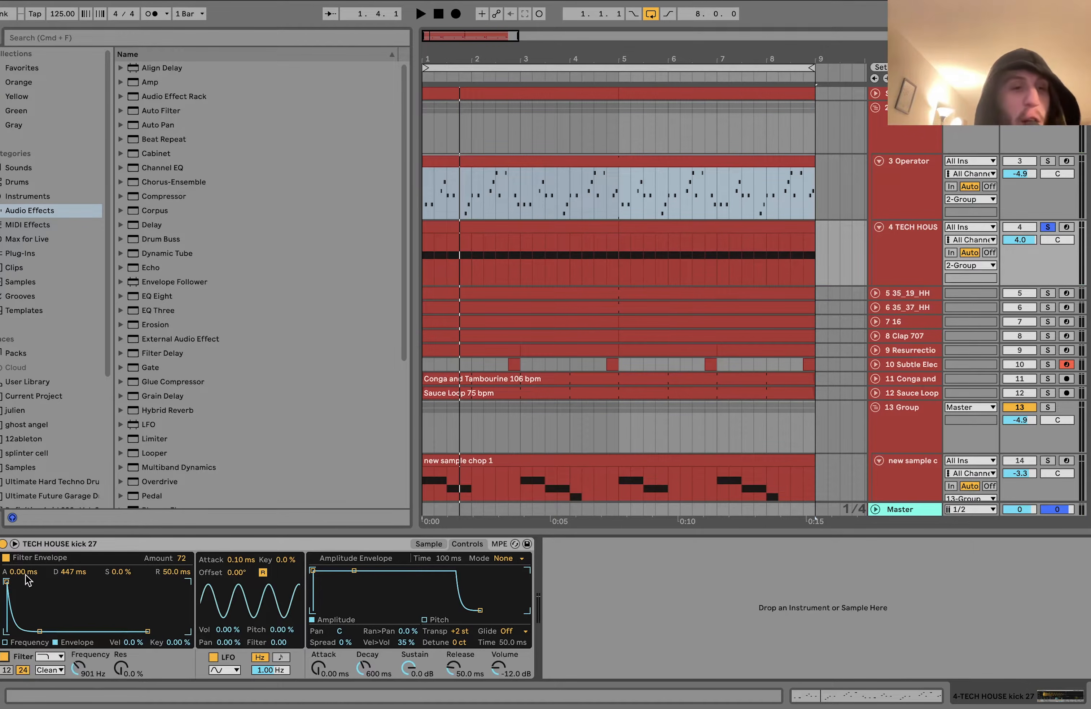
key("space")
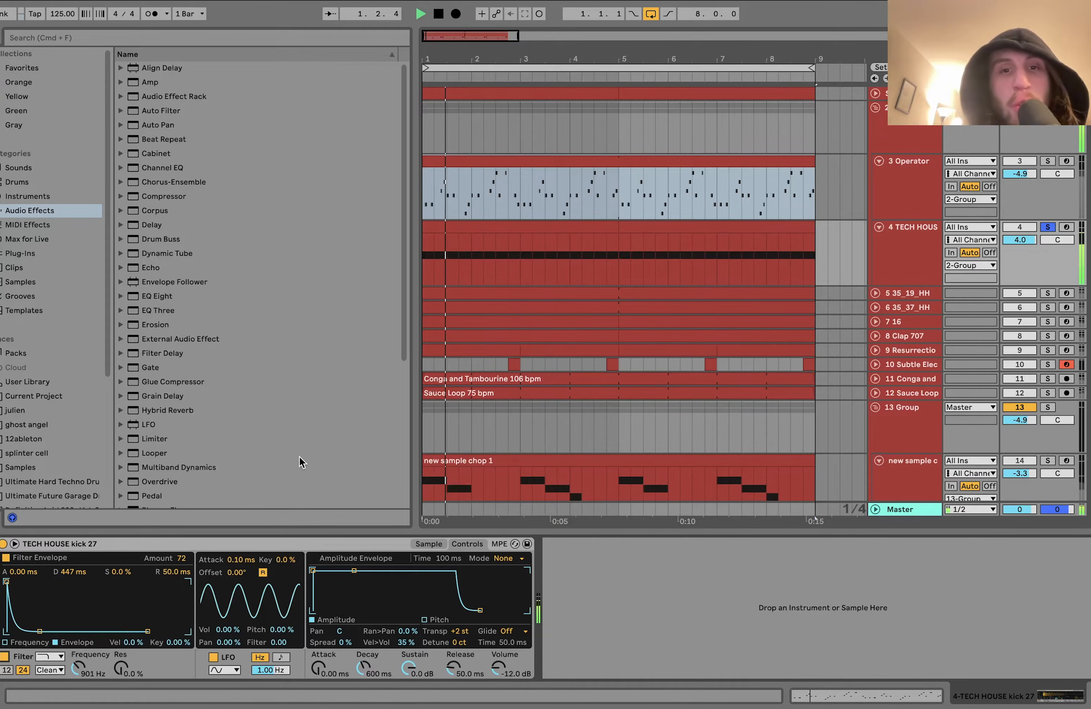
Step: Unsolo the kick track, play the kick and bass line together, and show their group's EQ Eight and Utility
left_click(1047, 227)
key("space")
key("space")
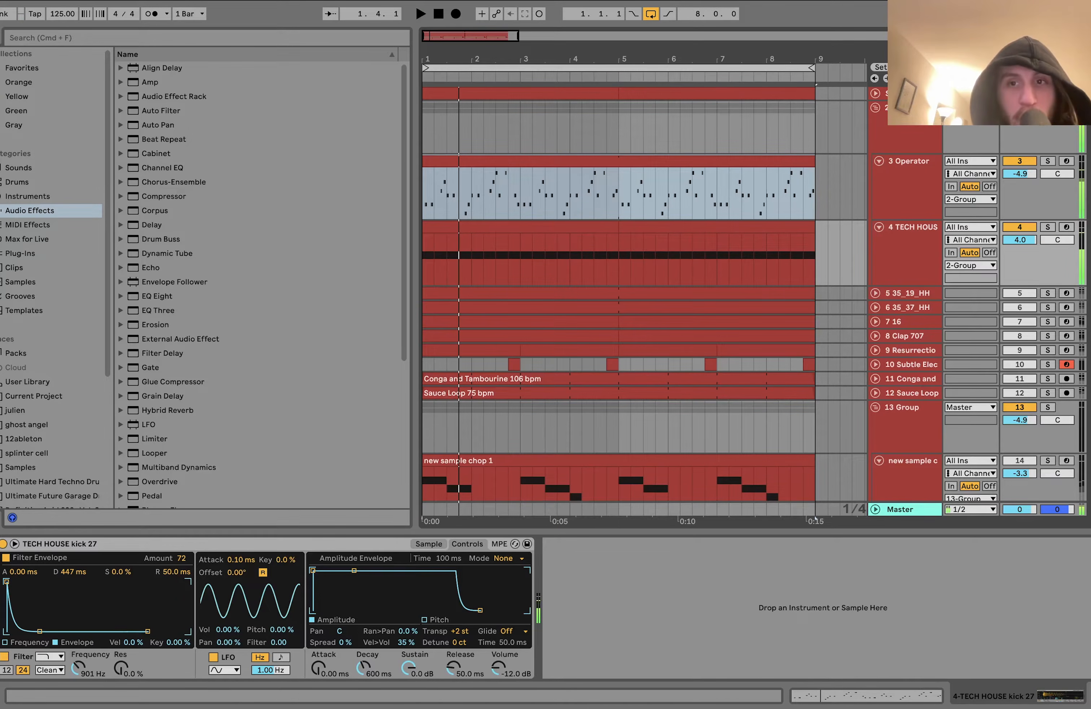
left_click(910, 135)
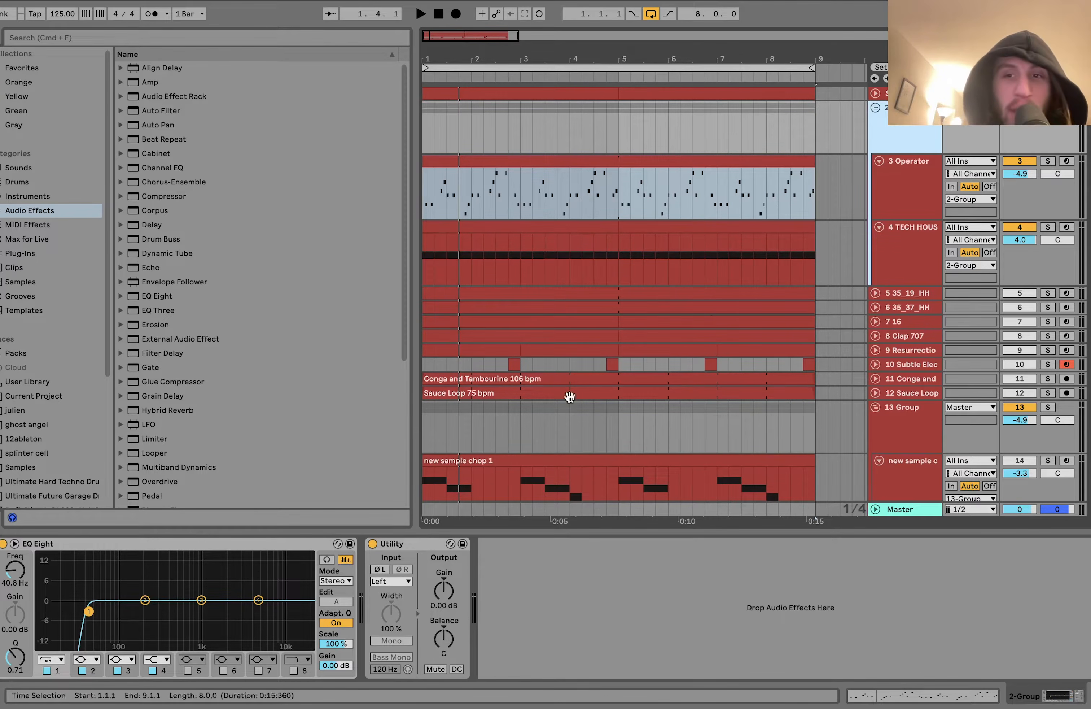
Step: Solo the four drum tracks from 35_19_HH to Clap 707, unfold them to show their notes, and play them
scroll(939, 257, "down", 3)
left_click(909, 219)
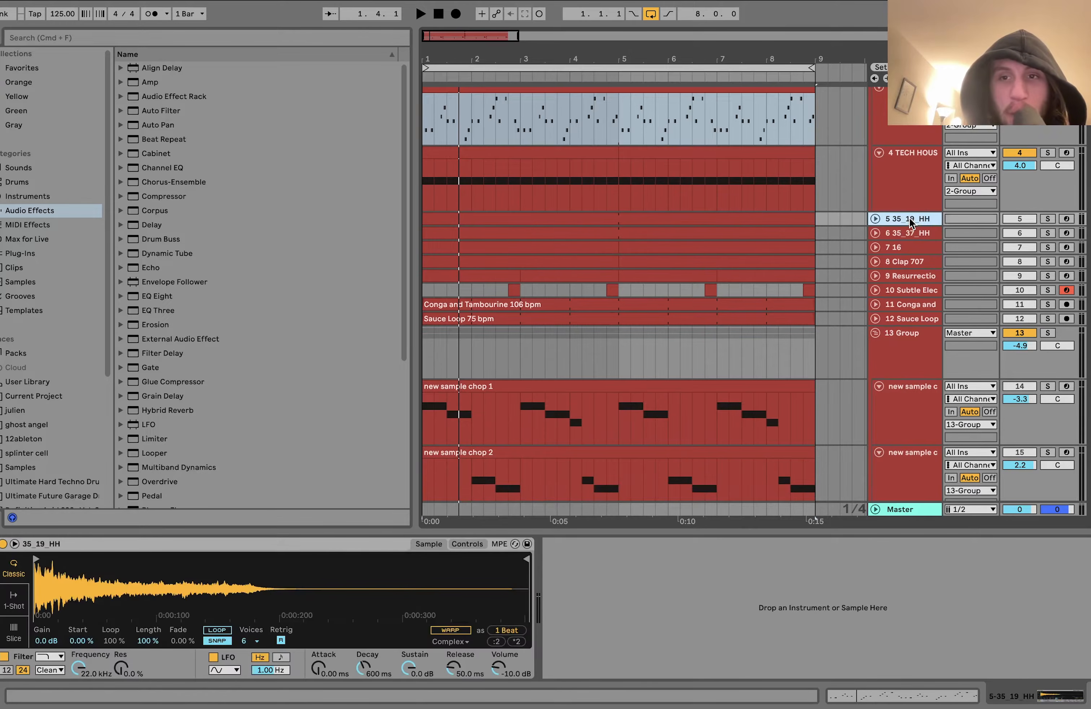
left_click(913, 259, "shift")
left_click(1048, 261)
key("space")
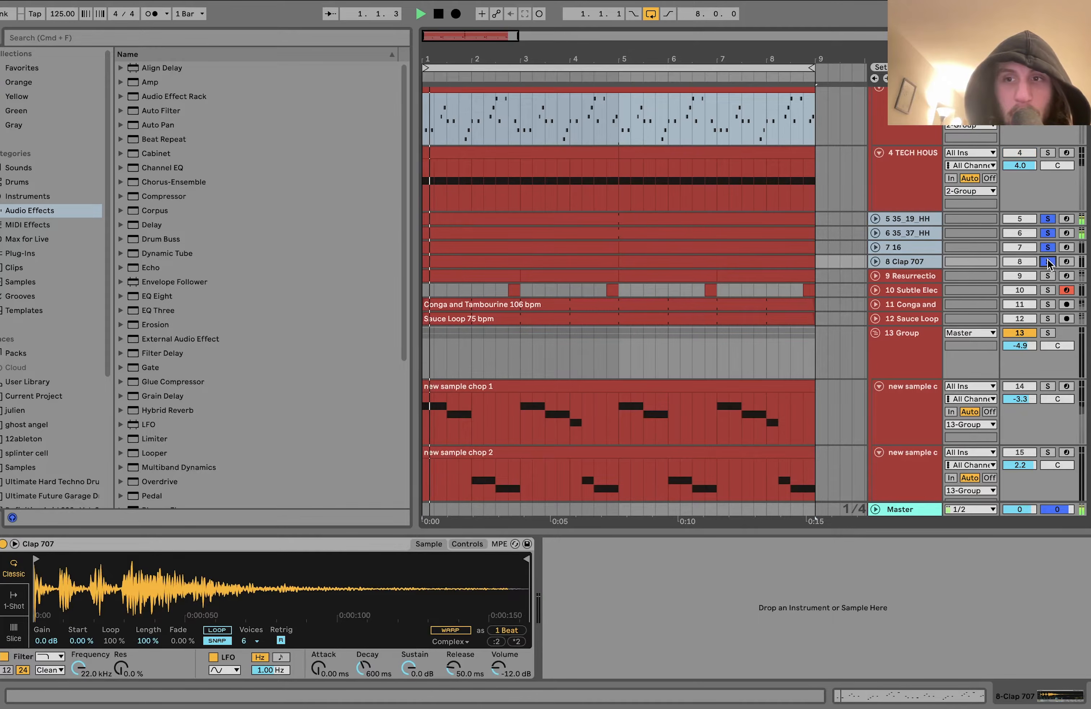
left_click(874, 263)
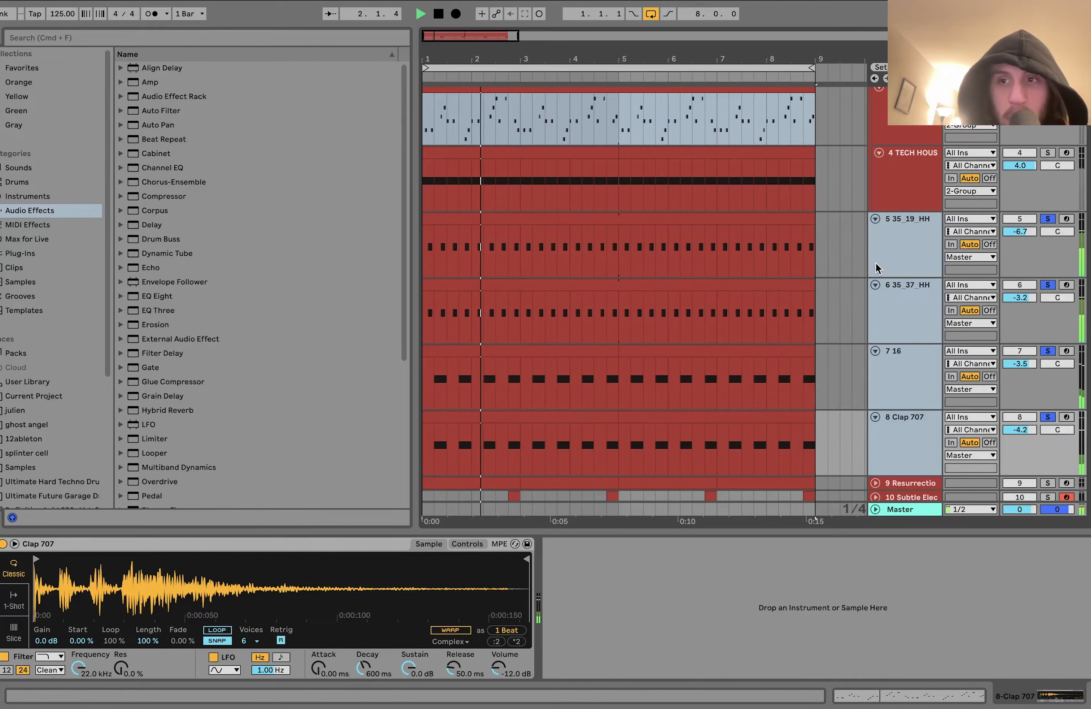
scroll(875, 262, "down", 2)
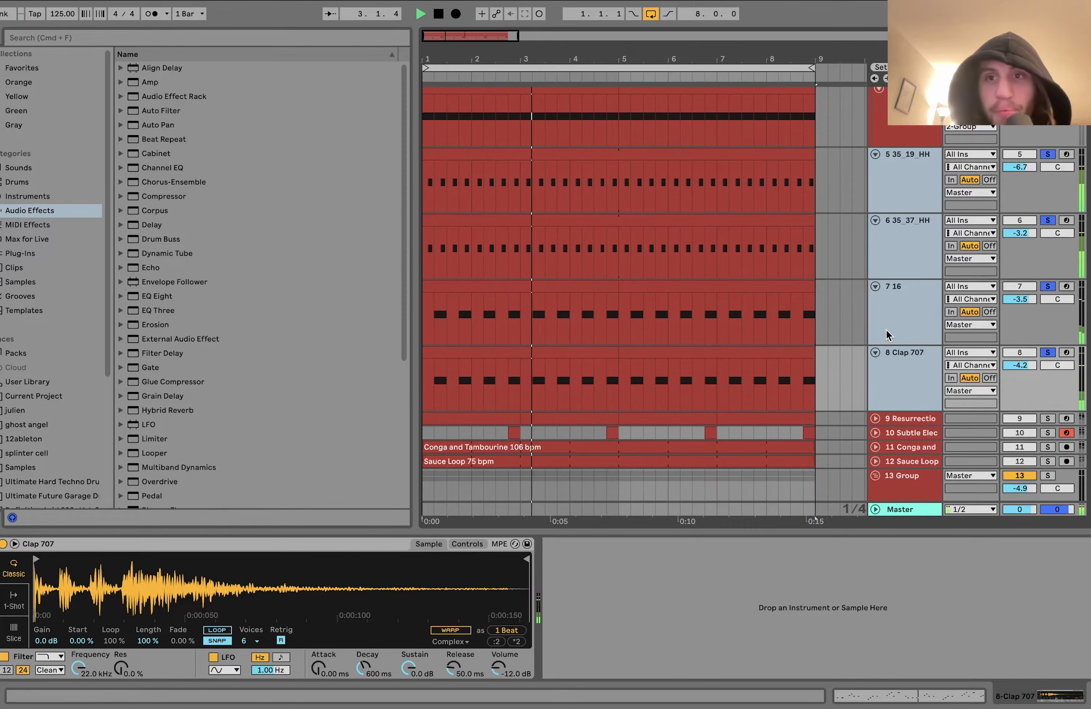
scroll(887, 332, "up", 1)
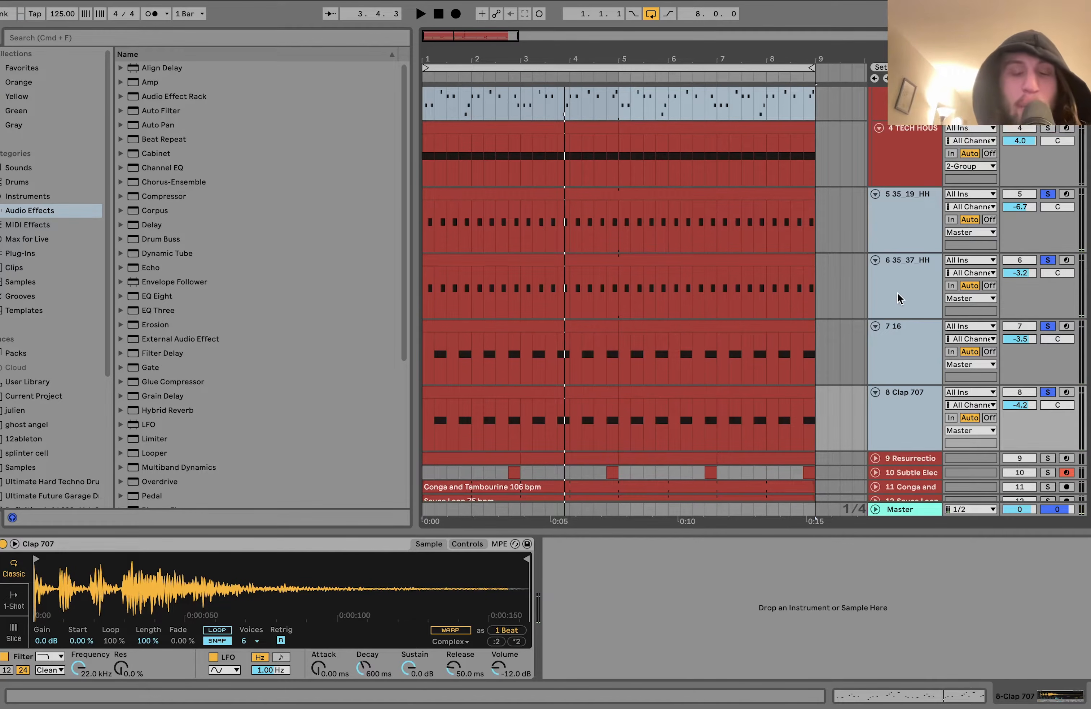
scroll(897, 298, "up", 2)
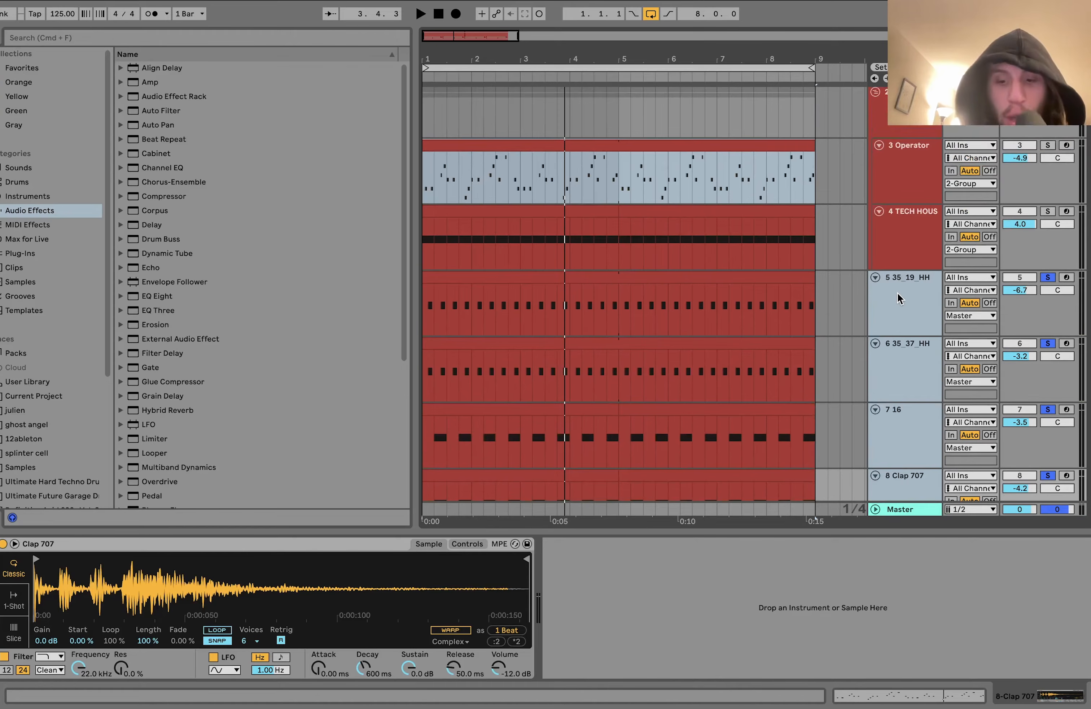
Step: Bring the kick and bass group in alongside the four soloed drum tracks and play them together
left_click(1020, 92)
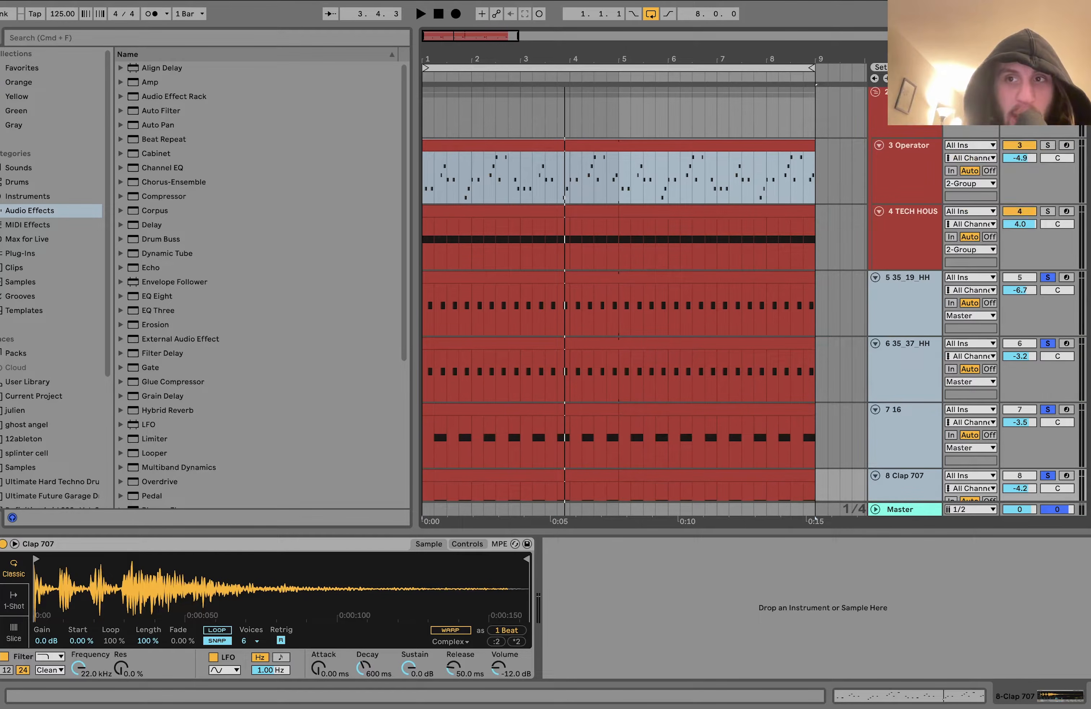
scroll(927, 197, "down", 1)
key("space")
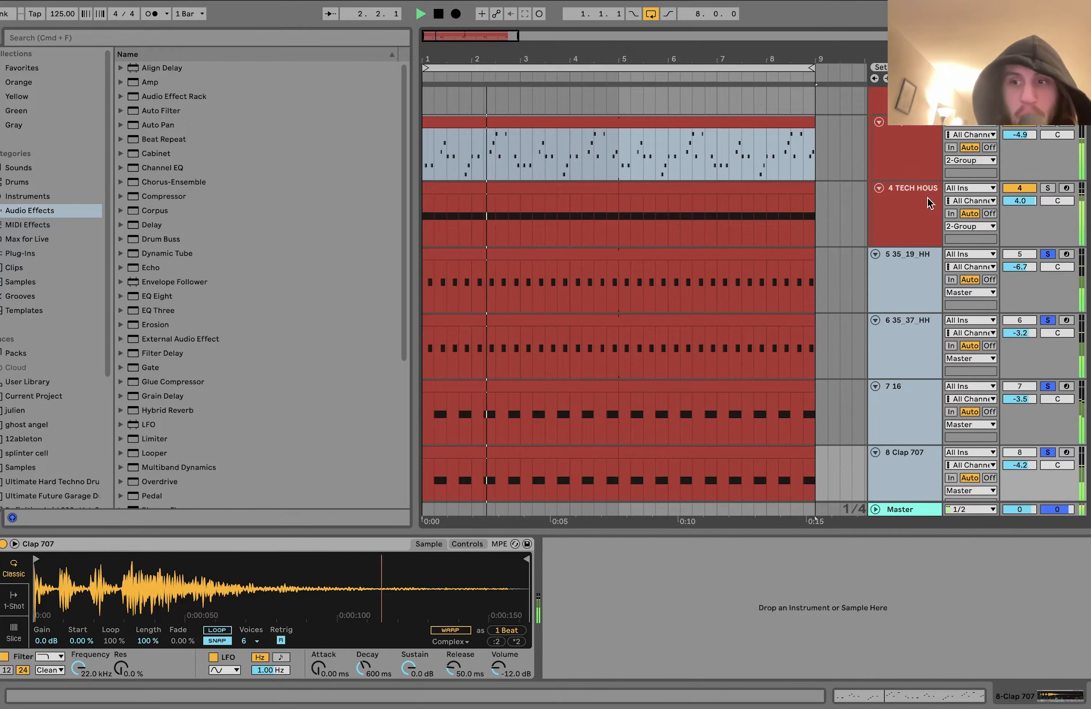
key("space")
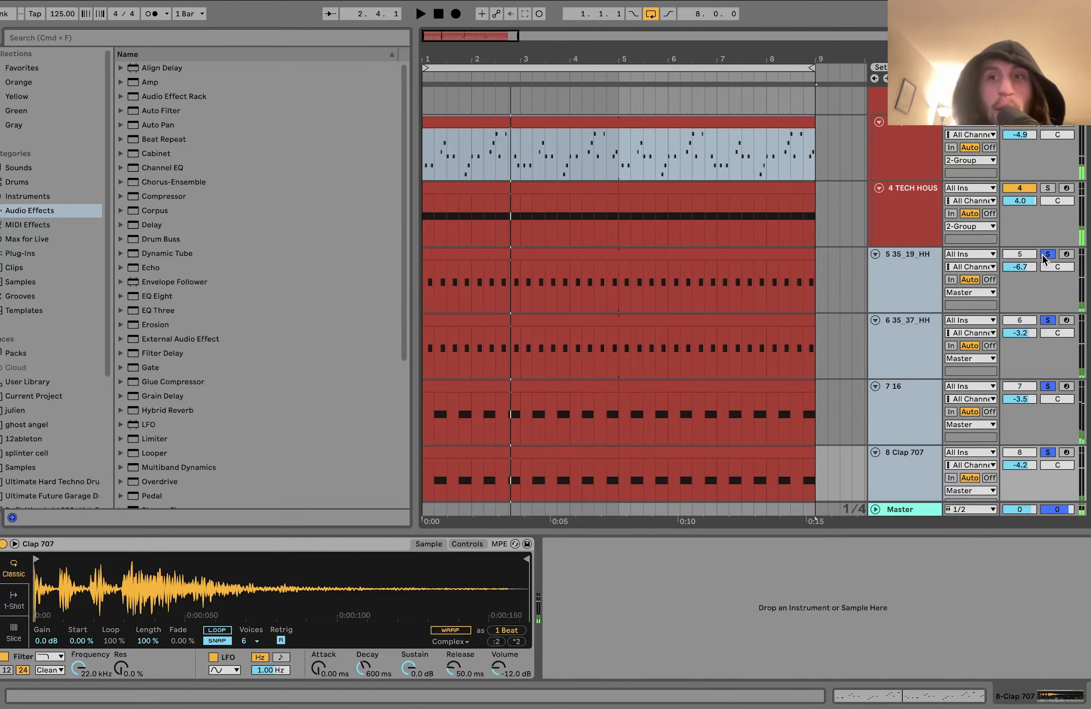
scroll(879, 134, "up", 2)
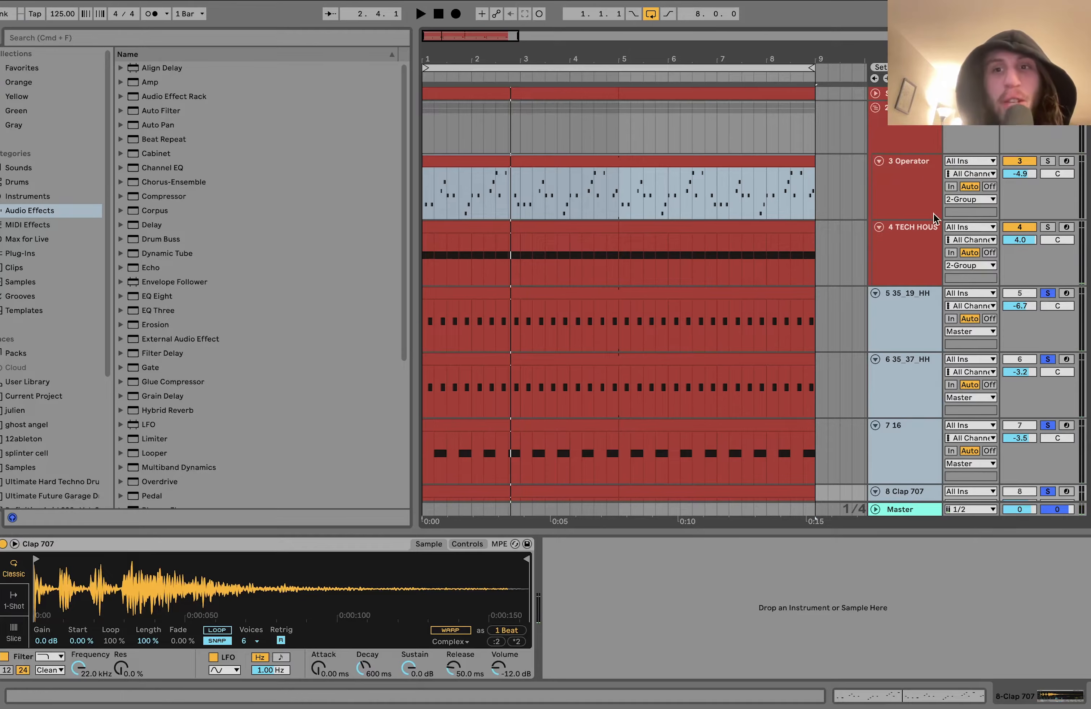
scroll(885, 233, "down", 3)
scroll(885, 233, "down", 1)
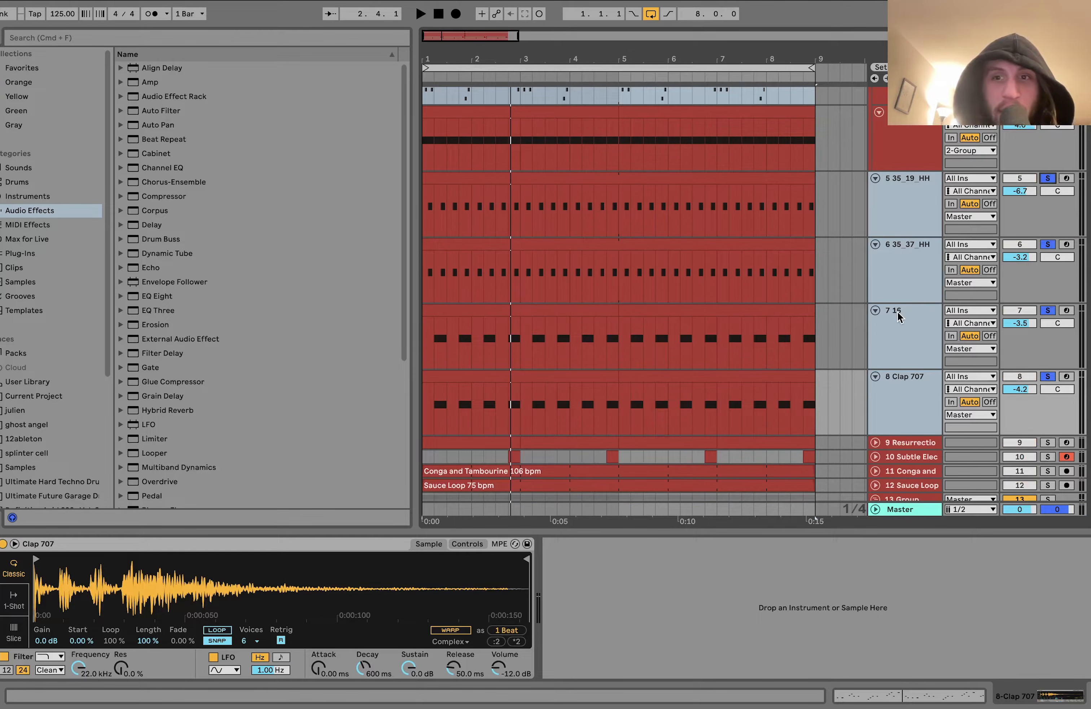
Step: Play the four drum tracks, and solo the 35_19_HH and 35_37_HH hi-hats individually to hear each with its sampler shown
key("space")
left_click(905, 277)
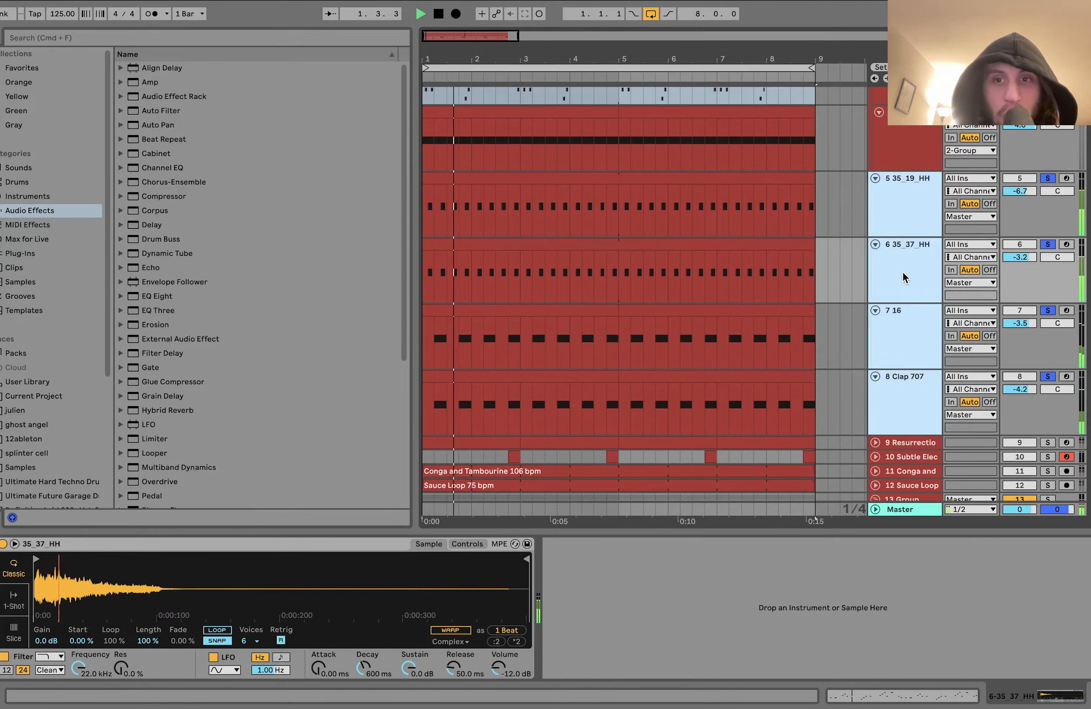
left_click(1048, 244)
left_click(1048, 244)
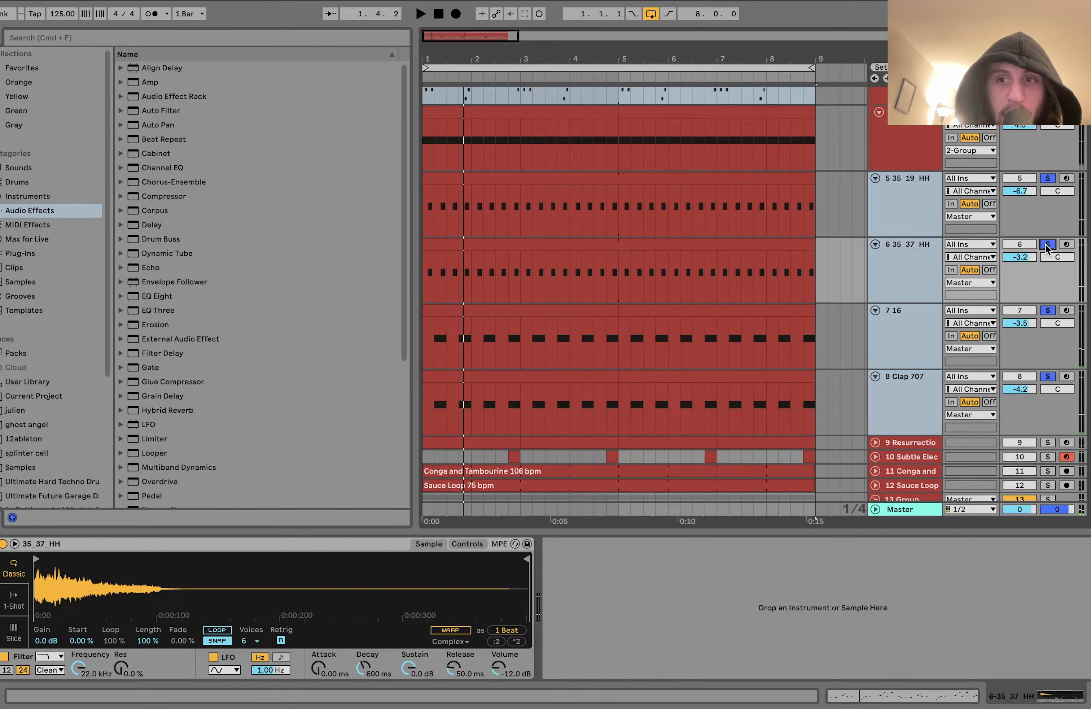
left_click(890, 257)
left_click(896, 228)
left_click(1049, 179)
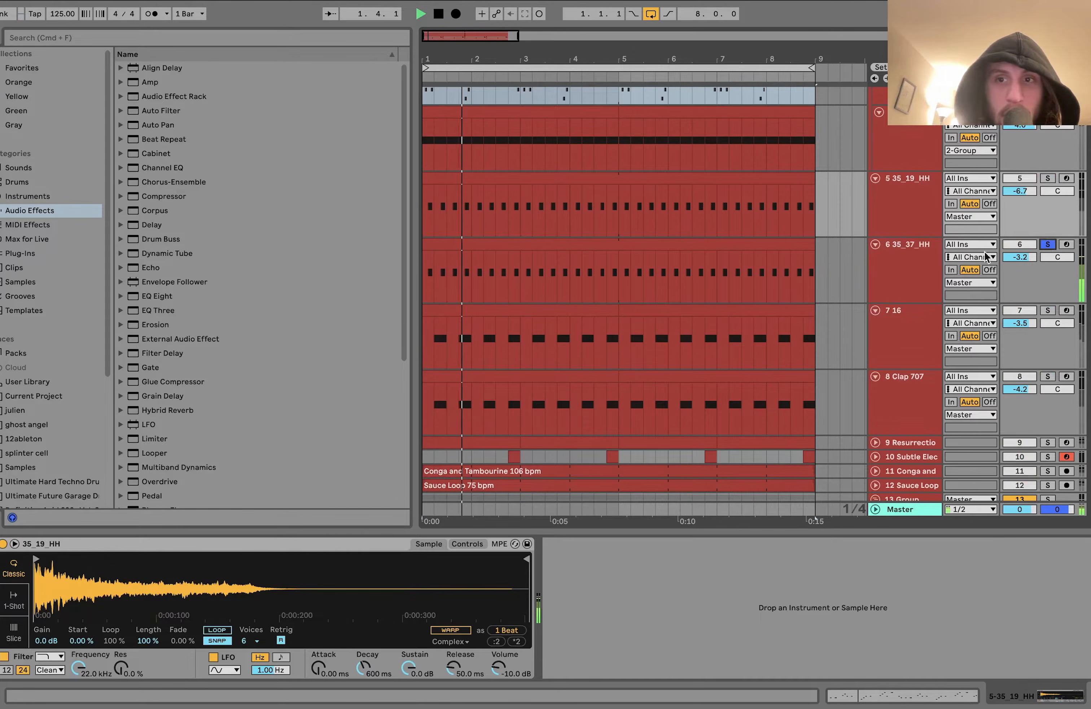
left_click(1048, 244)
left_click(910, 262)
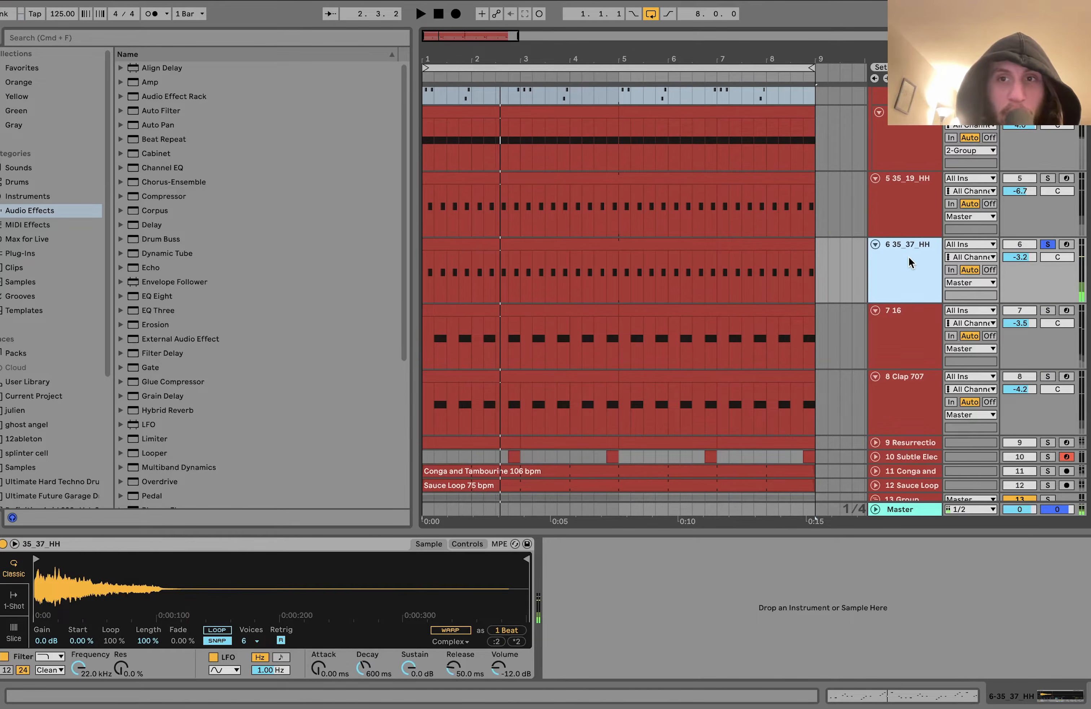
Step: Solo the 16 and Clap 707 tracks one after the other during playback, showing the sampler of each
scroll(1048, 257, "down", 2)
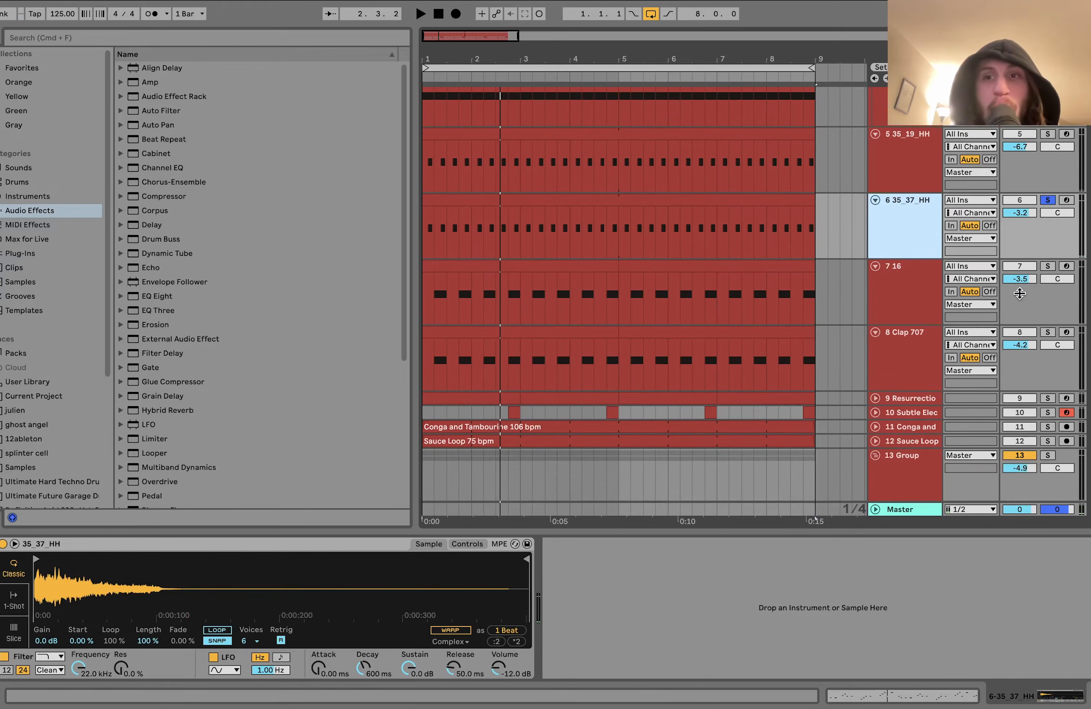
left_click(1048, 267)
left_click(884, 295)
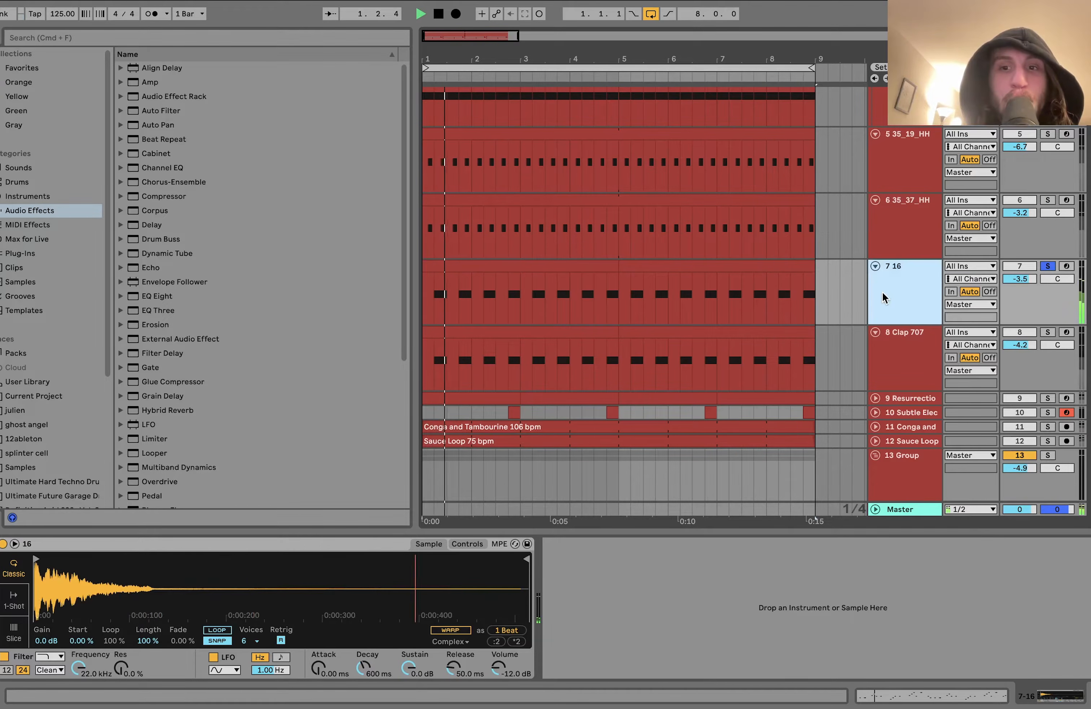
left_click(1048, 332)
left_click(892, 362)
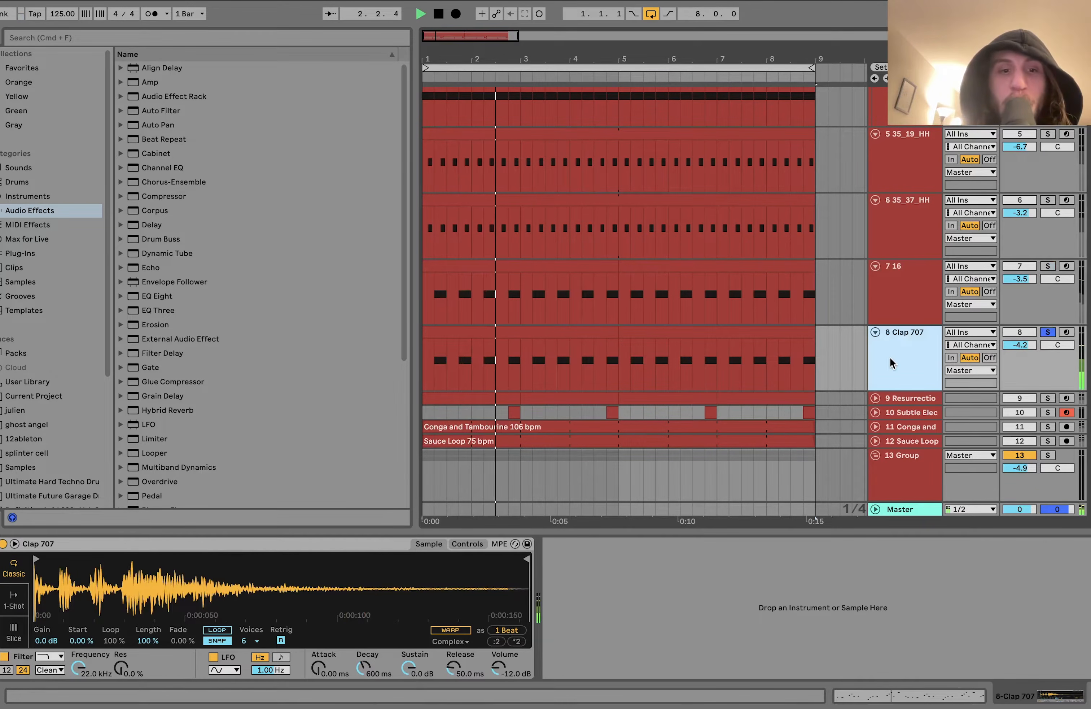
Step: Replay the 16 and Clap 707 tracks in solo for comparison, and unsolo the clap to play the full loop
left_click(1048, 267)
key("space")
left_click(1047, 332)
key("space")
left_click(1048, 332)
key("space")
scroll(1050, 329, "down", 3)
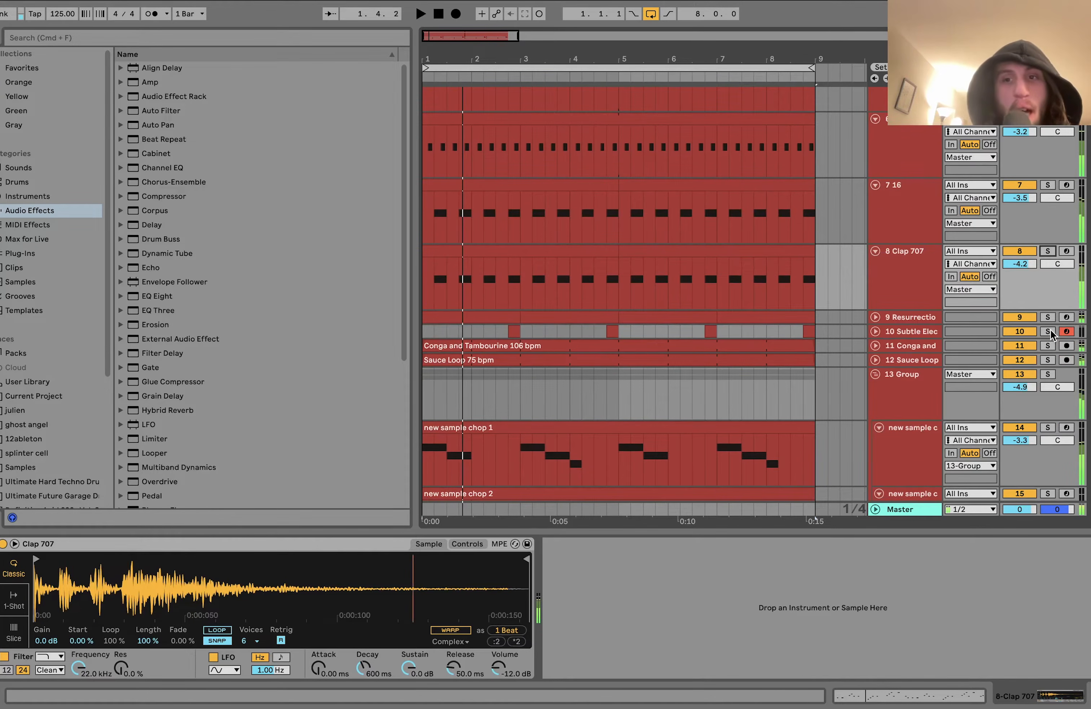
Step: Solo the Resurrection Kit track and examine its drum rack alongside the Clap 707 sampler and the other drum tracks
scroll(1050, 329, "up", 3)
left_click(884, 341)
scroll(883, 341, "up", 4)
scroll(896, 254, "down", 6)
left_click(1042, 330)
left_click(909, 331)
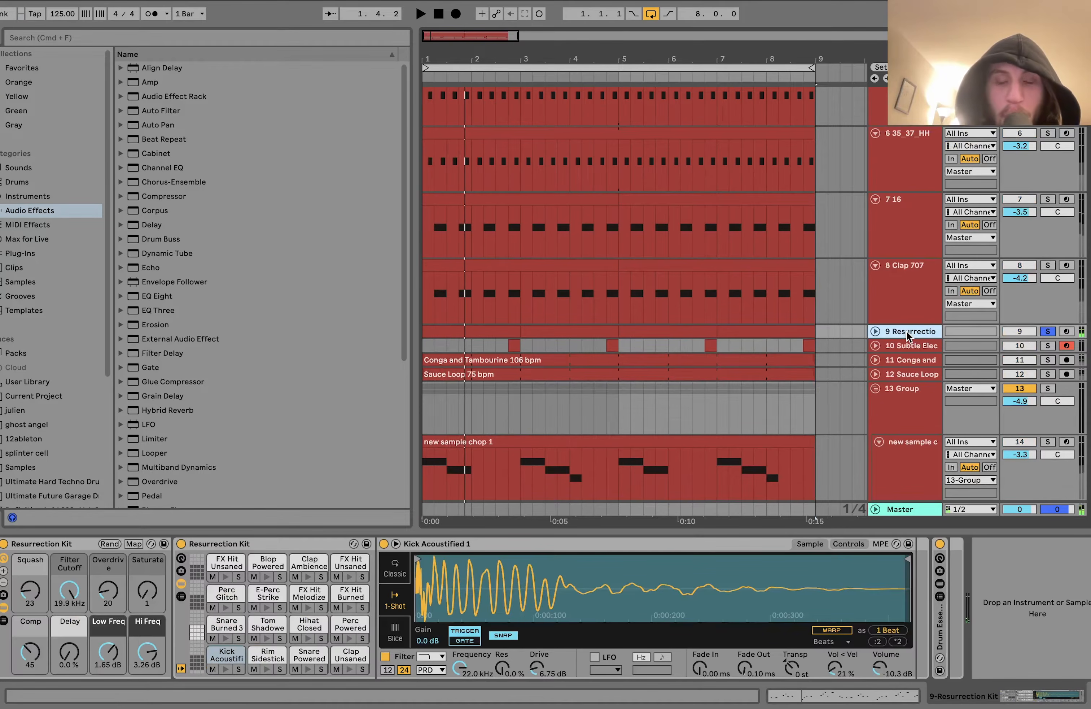
scroll(908, 338, "up", 2)
left_click(913, 349)
scroll(915, 354, "up", 3)
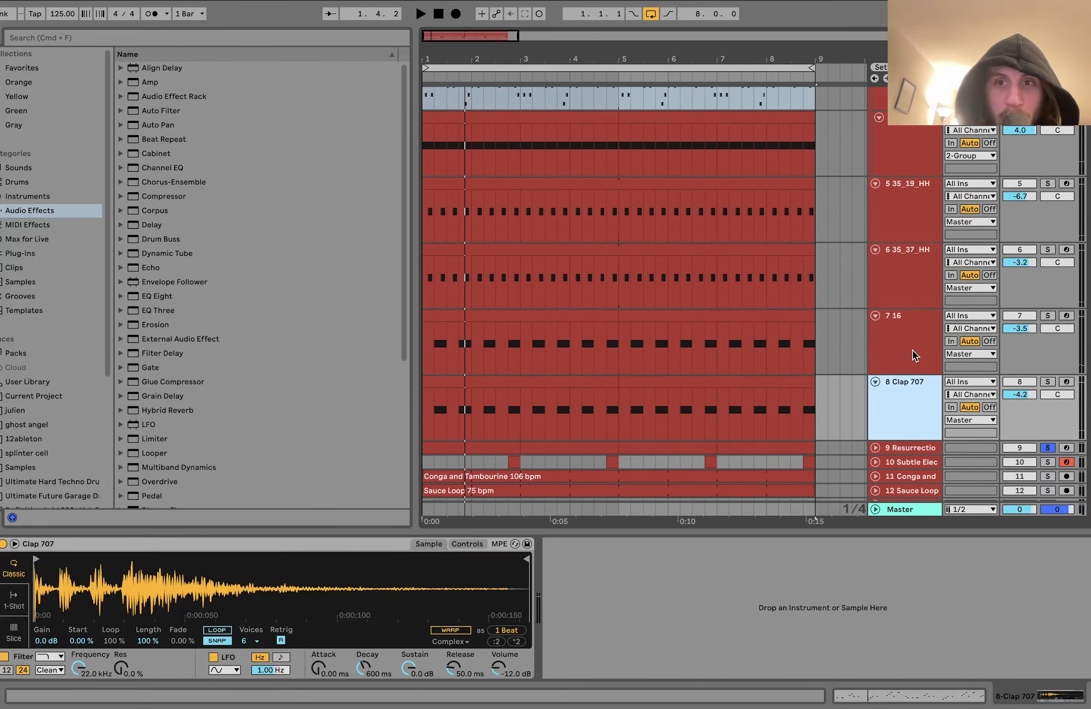
scroll(944, 218, "down", 4)
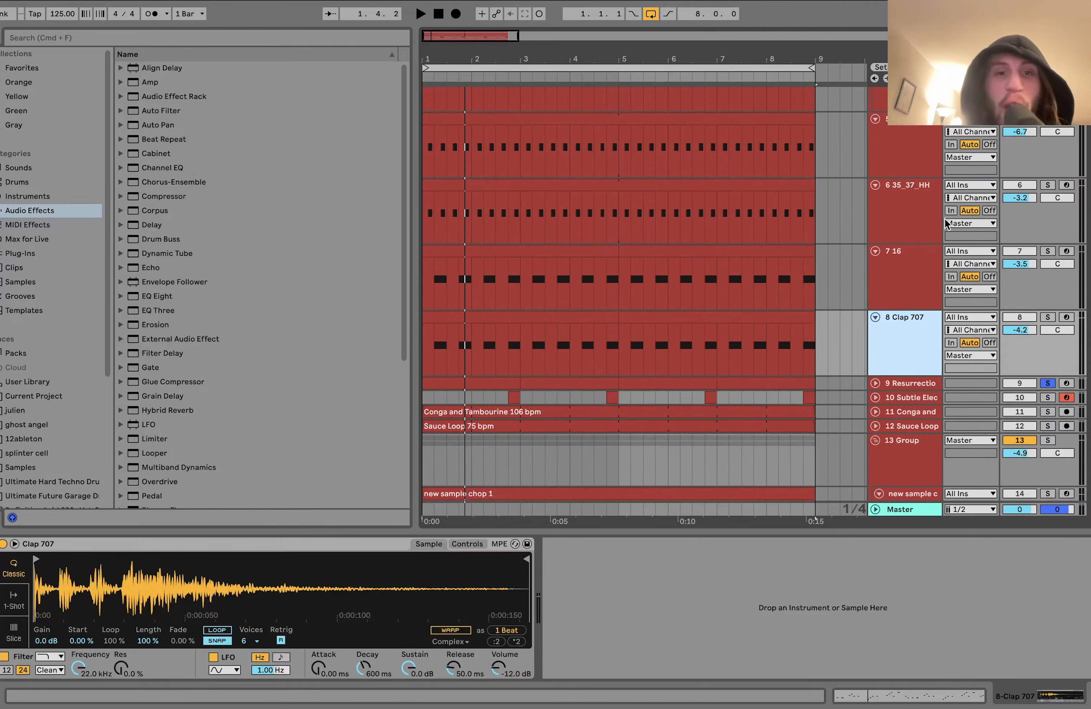
left_click(932, 357)
scroll(921, 356, "down", 3)
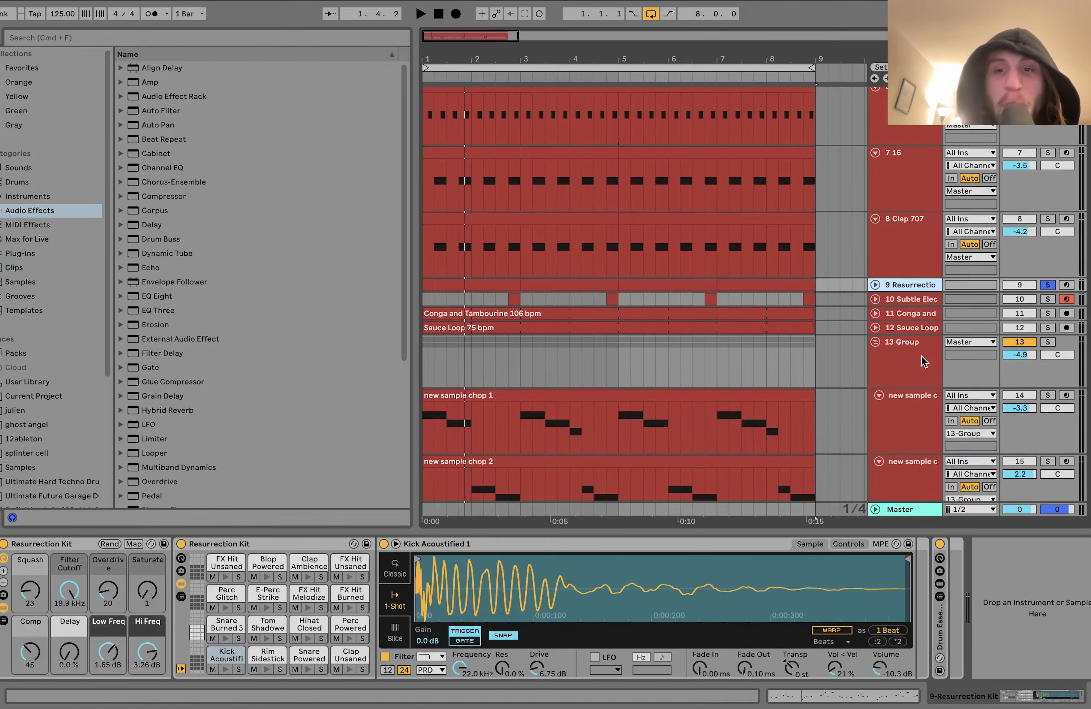
Step: Solo the Subtle Electronics Kit together with the Resurrection Kit, unfold both tracks, and play their percussion patterns
left_click(909, 299, "shift")
left_click(1049, 296)
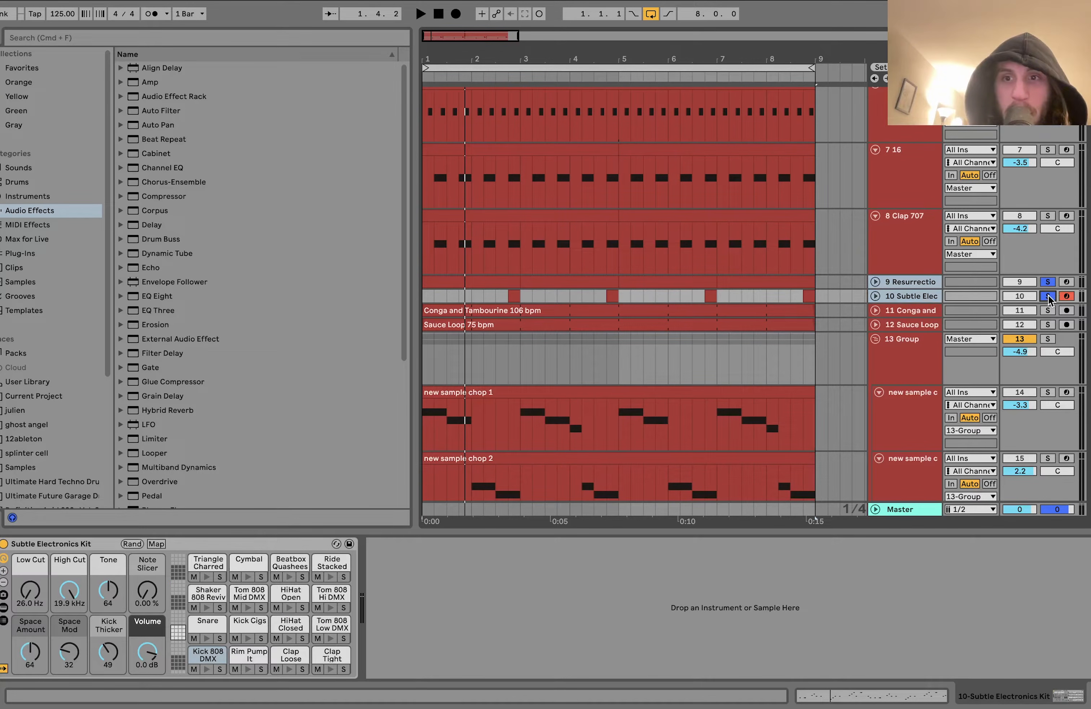
left_click(877, 286)
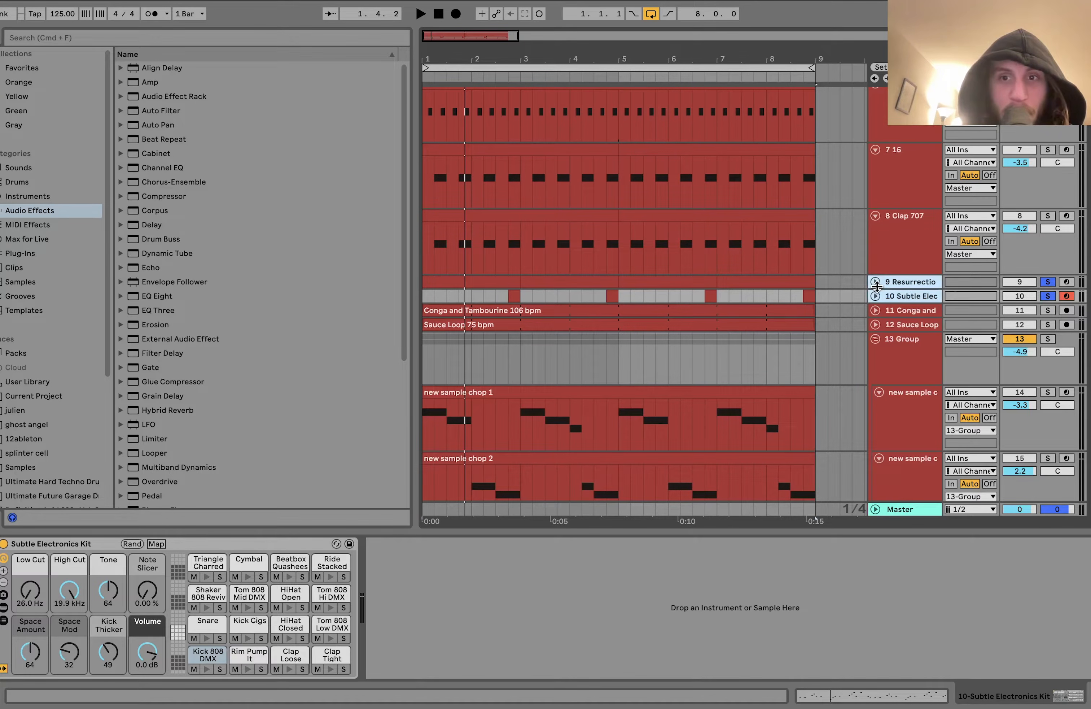
left_click(876, 282)
key("space")
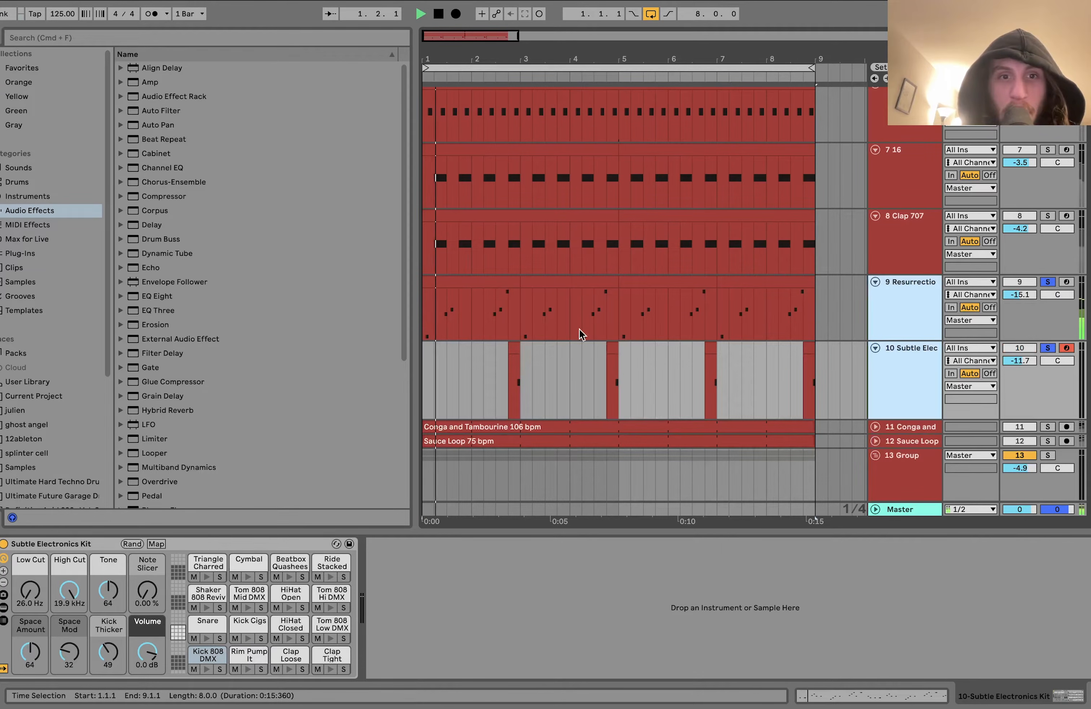
left_click(483, 324)
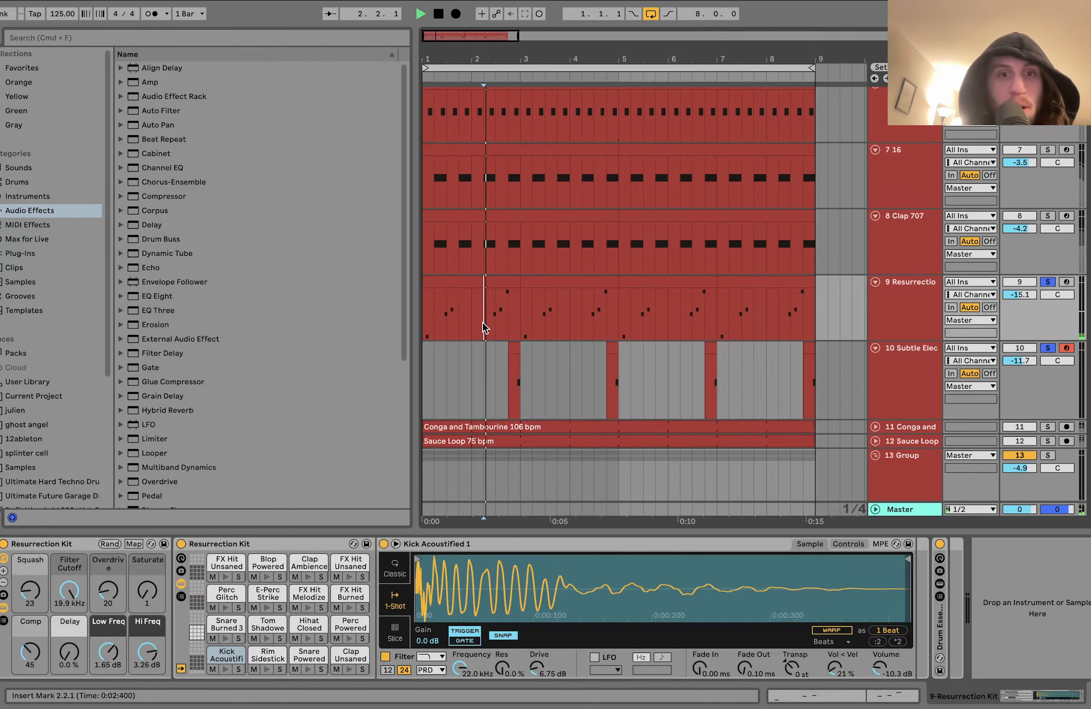
key("space")
Step: Browse the drum kit presets in the Drums category, and return to the Clap 707 track in the arrangement
left_click(18, 182)
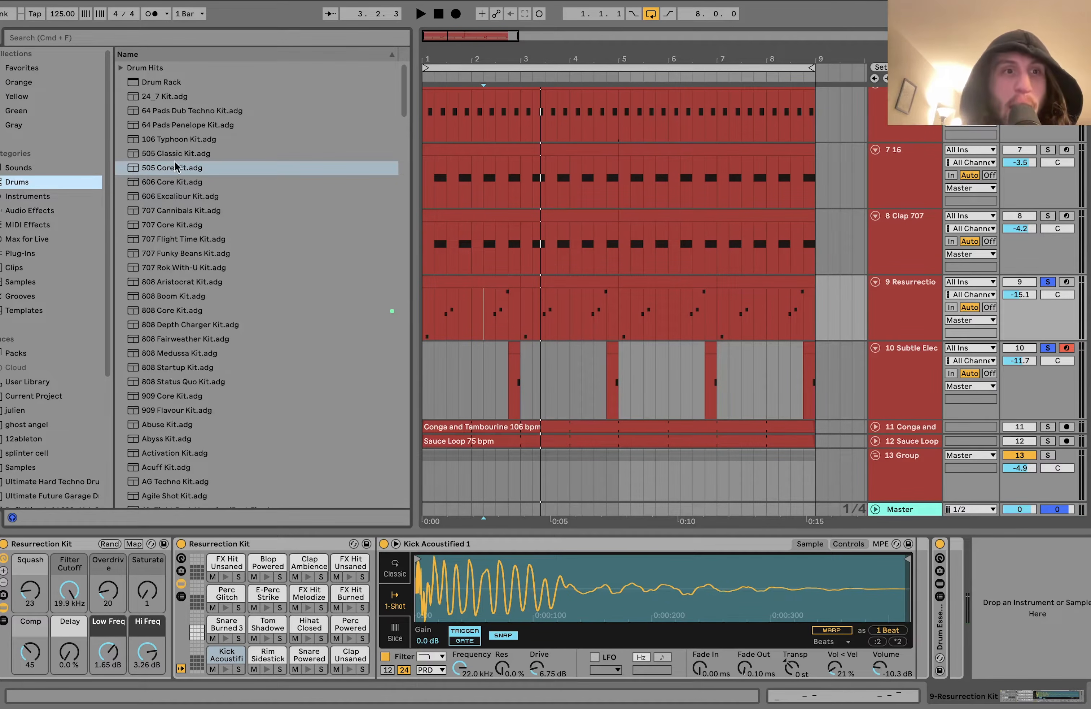
scroll(201, 114, "down", 20)
scroll(201, 114, "up", 15)
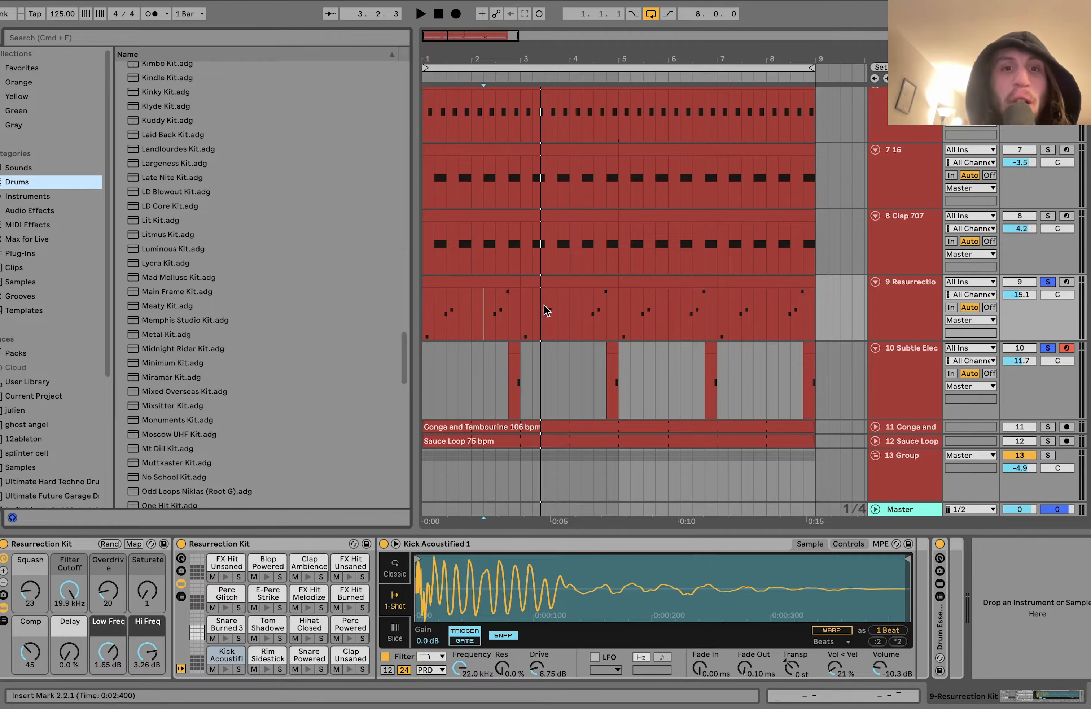
left_click(485, 281)
left_click(929, 234)
scroll(929, 234, "up", 5)
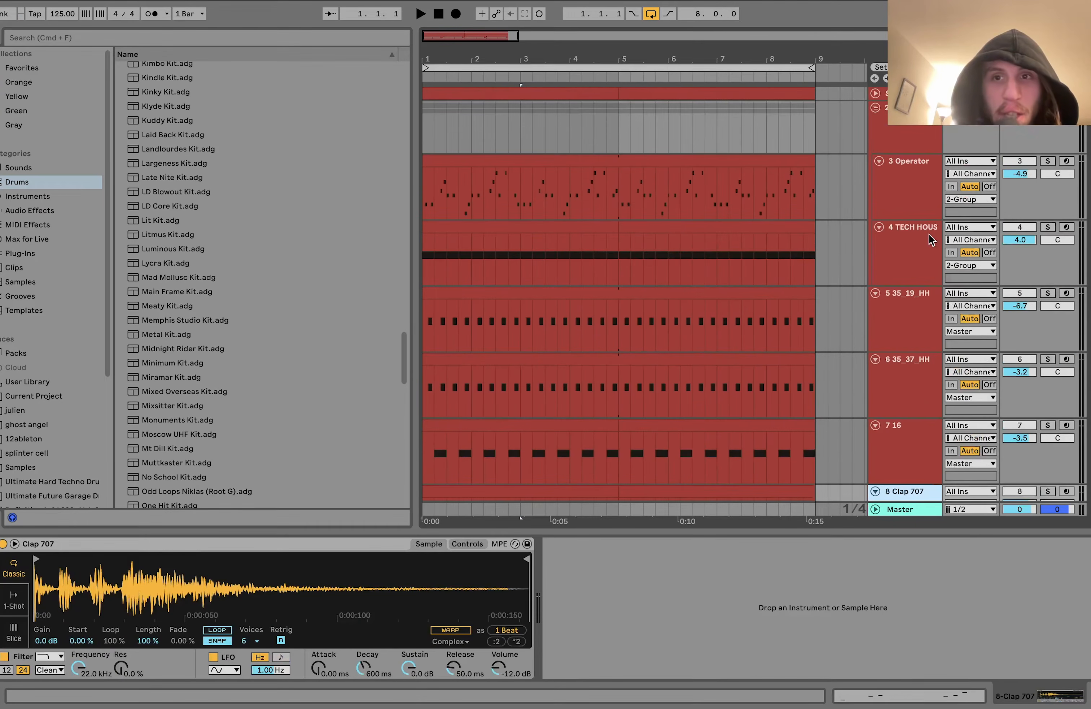
Step: Solo the kick and bass line group, and play the loop from the start while checking the percussion tracks
left_click(935, 138)
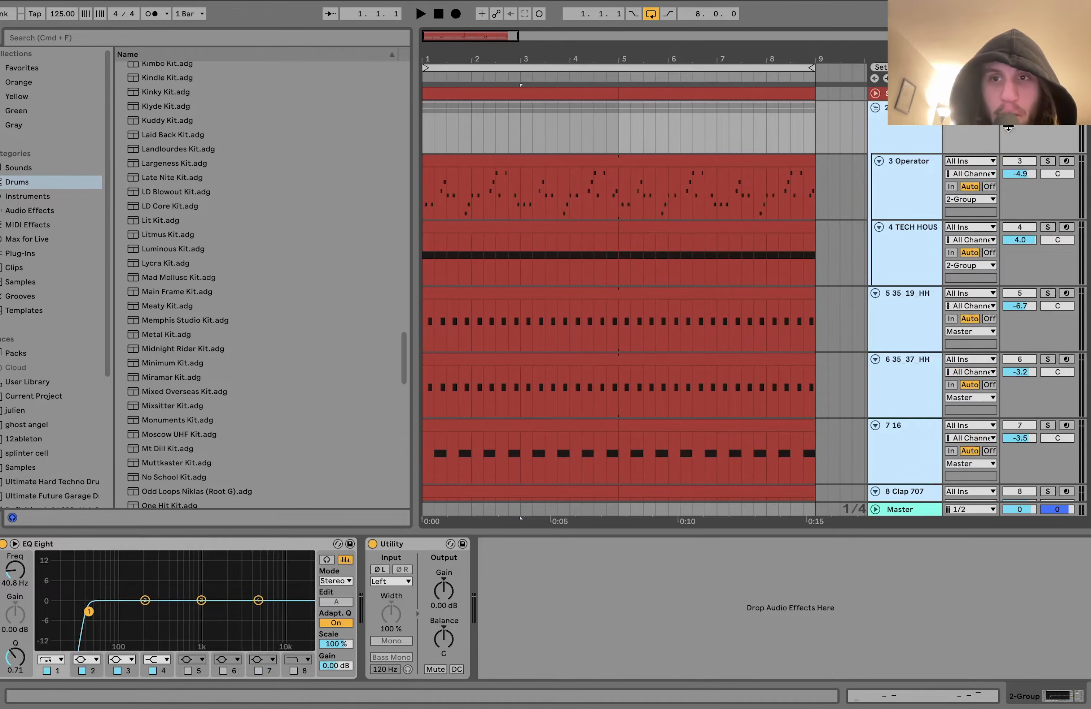
left_click(1047, 108)
key("space")
scroll(1047, 123, "down", 10)
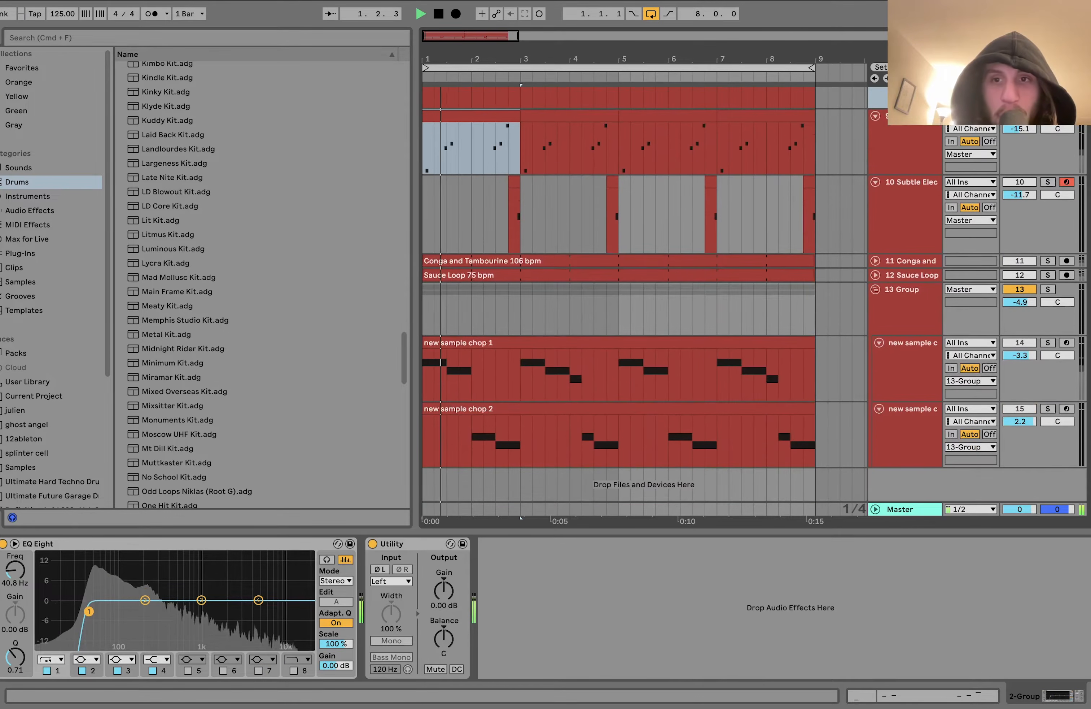
key("space")
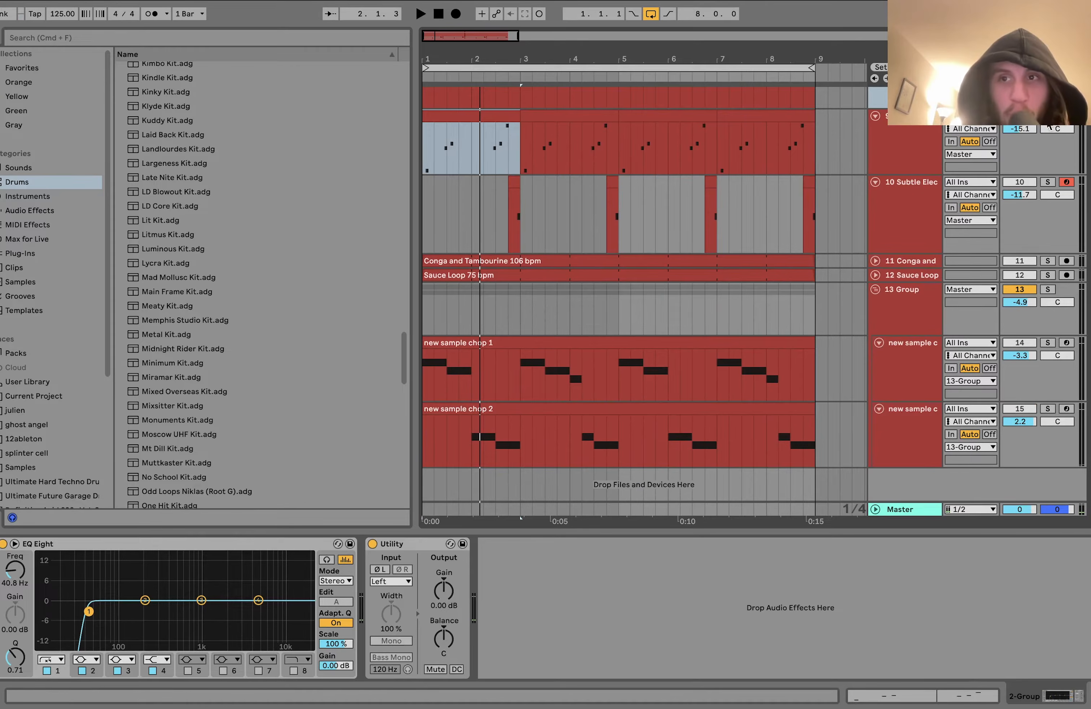
Step: Add the Subtle Electronics Kit to the solo, play the percussion pattern, and show the Resurrection Kit's devices
left_click(1048, 183)
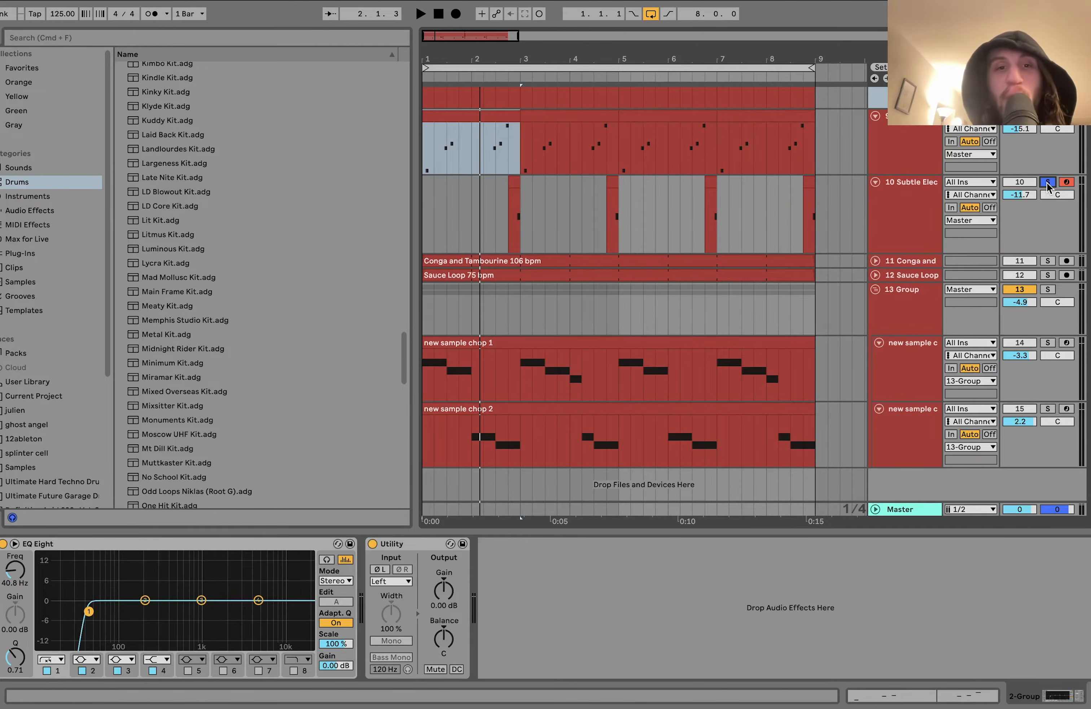
key("space")
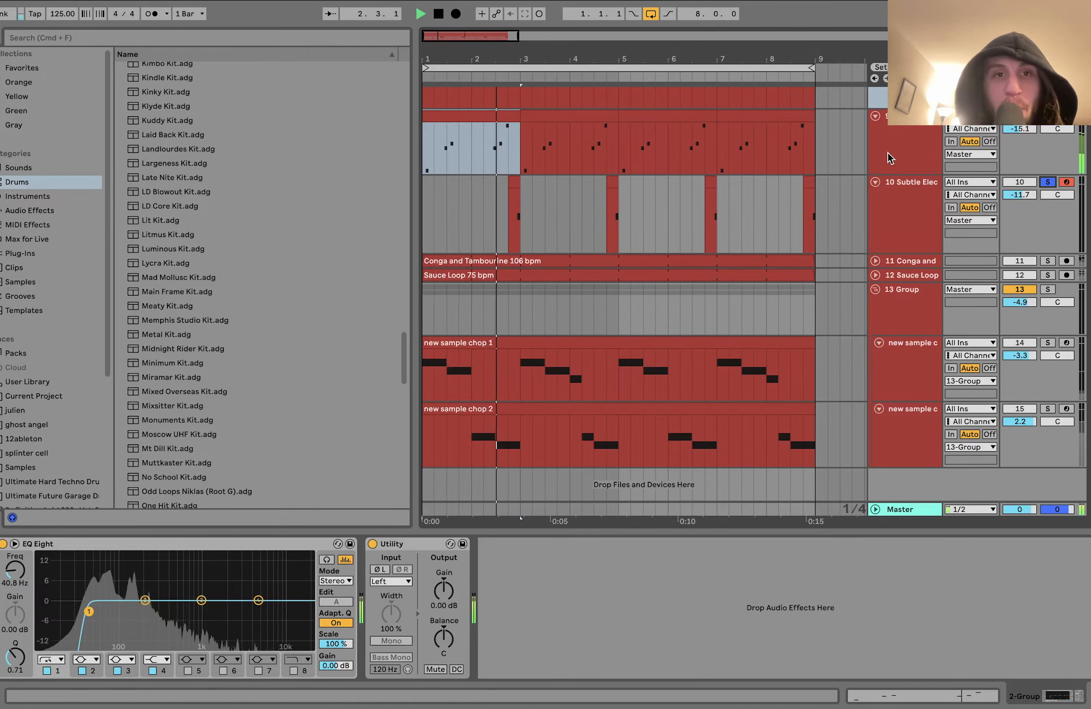
key("space")
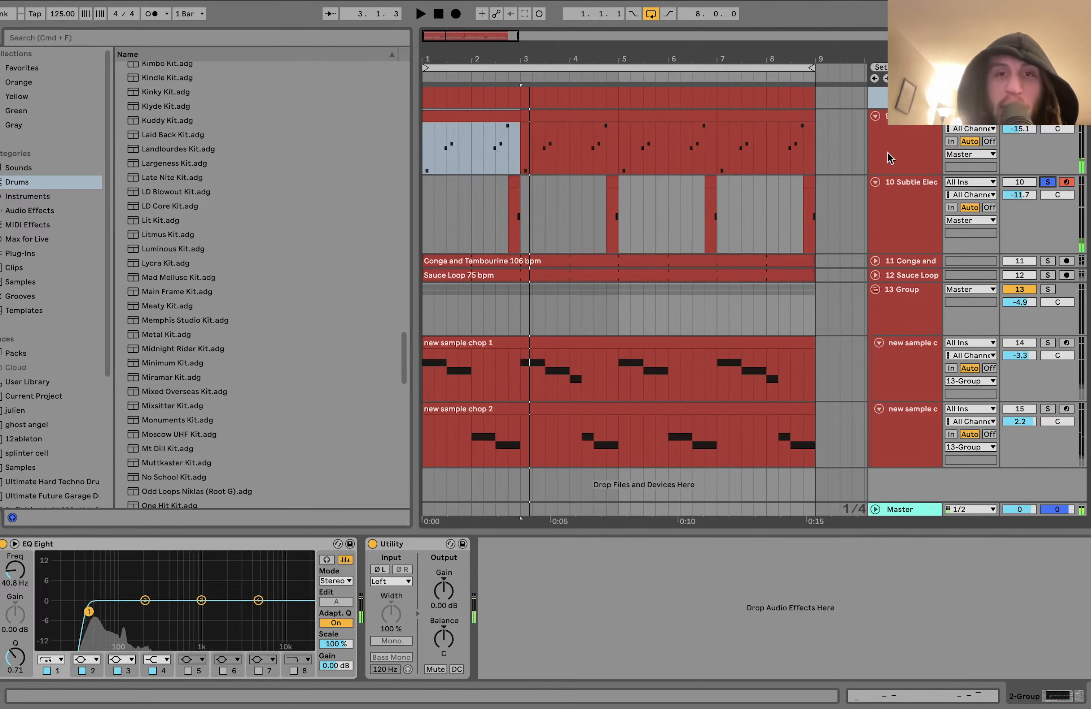
left_click(886, 186)
left_click(891, 167)
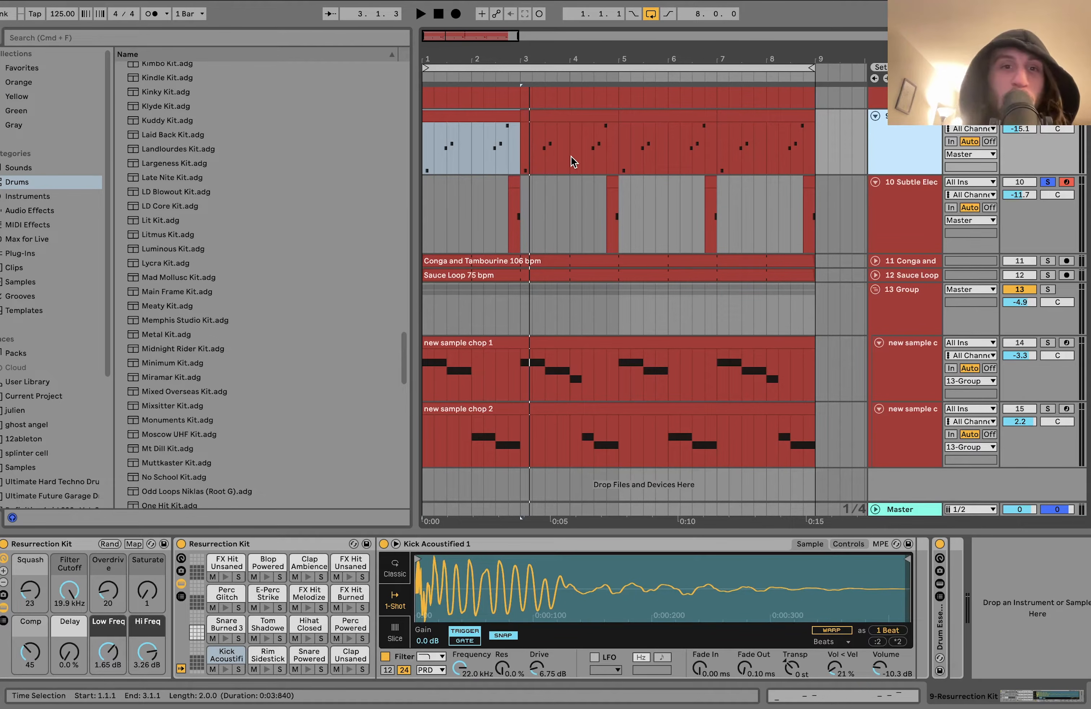
Step: Solo and unfold the Conga and Tambourine track, show its effects, and play the loop
left_click(1049, 261)
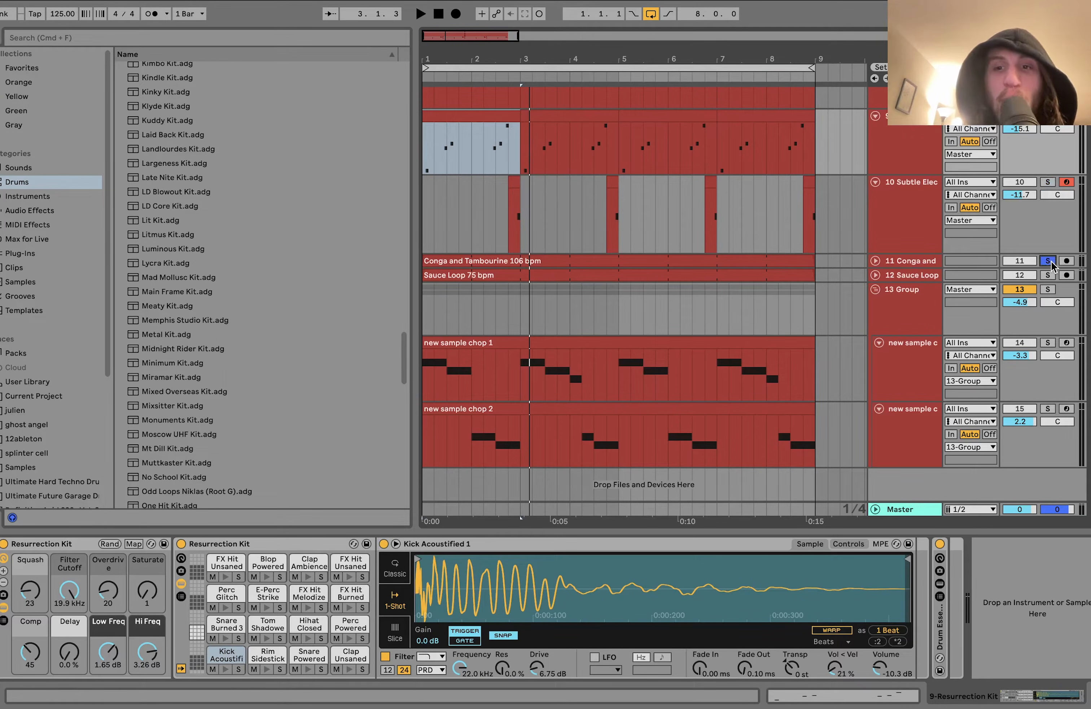
left_click(875, 261)
left_click(893, 260)
key("space")
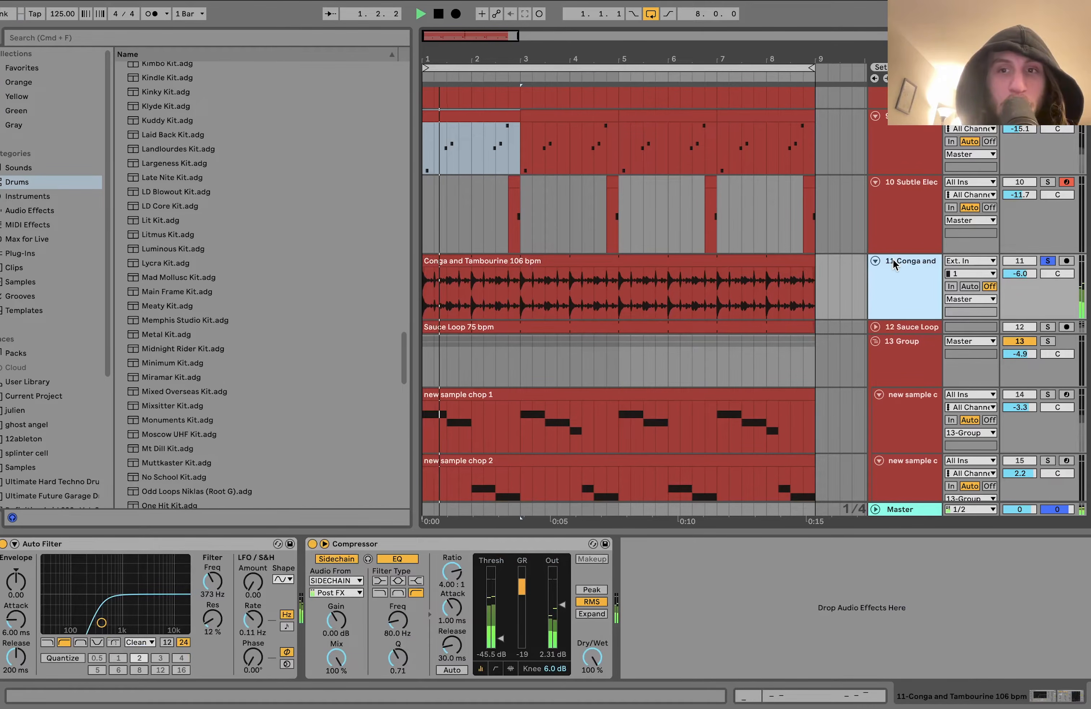
Step: Bypass the Compressor and Auto Filter on the Conga and Tambourine track for comparison, and undo both bypasses
left_click(312, 544)
left_click(3, 544)
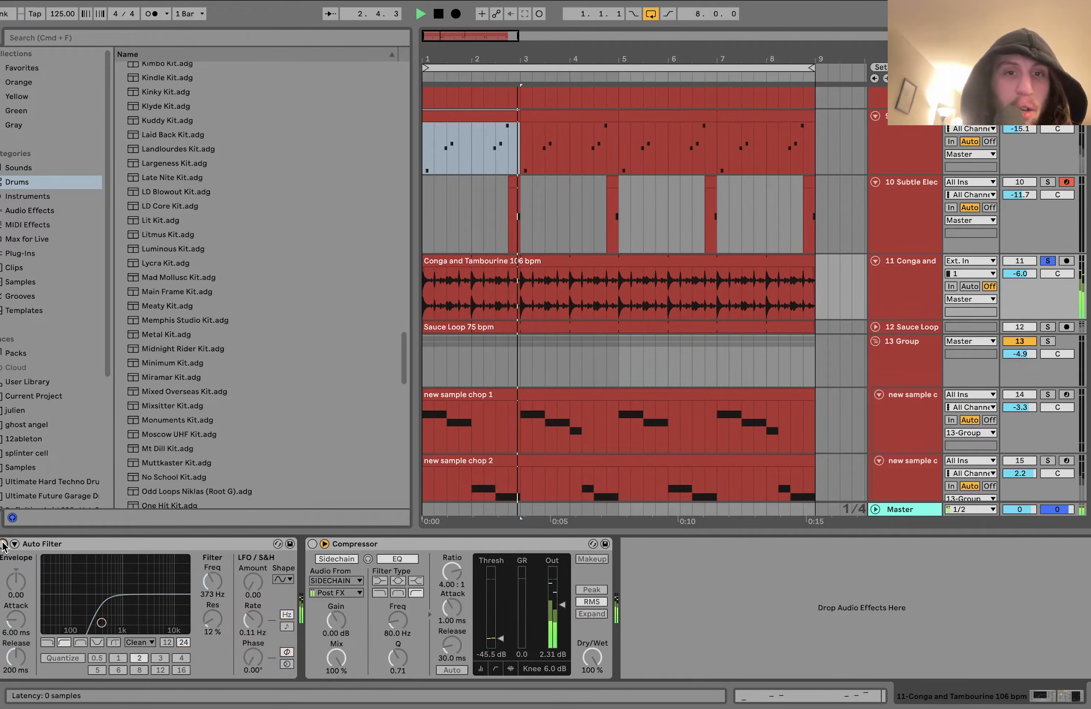
key("super+z")
key("super+z")
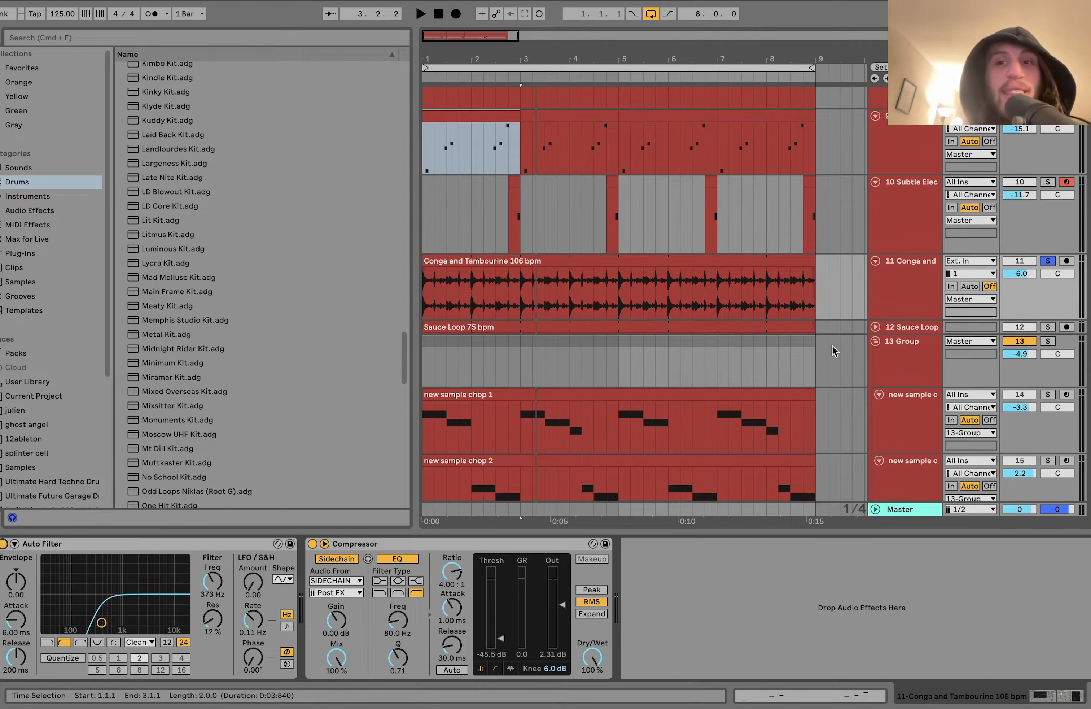
Step: Review the drum tracks, unfold the Sauce Loop track, and play it in solo with its effects shown
scroll(866, 266, "up", 10)
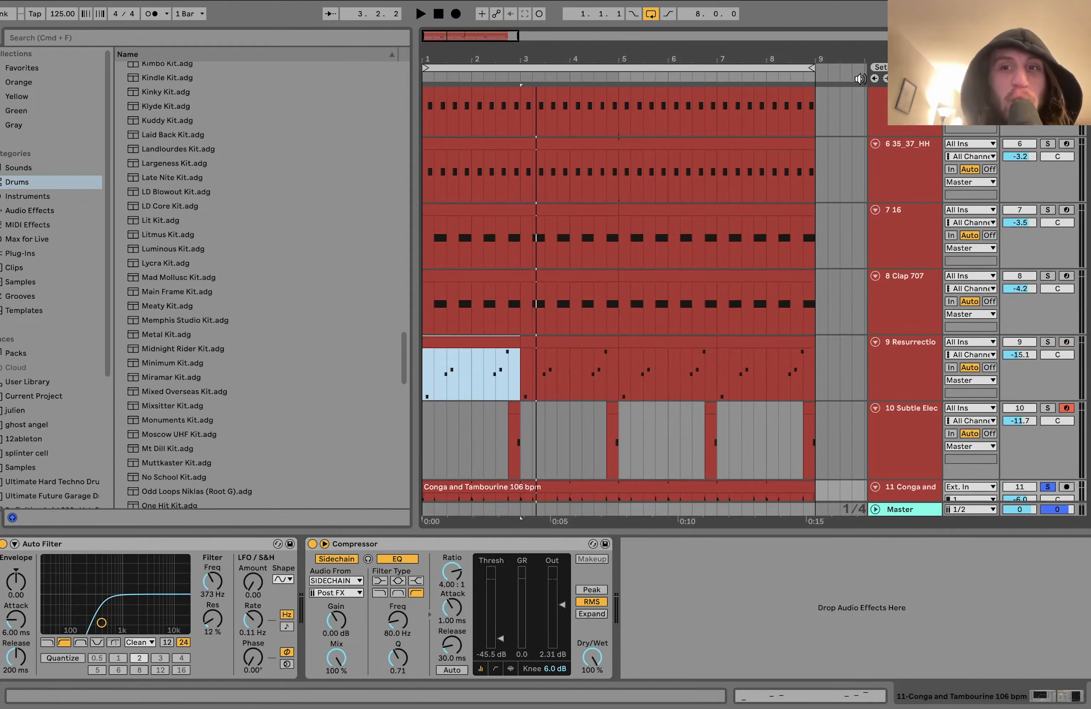
scroll(878, 188, "down", 10)
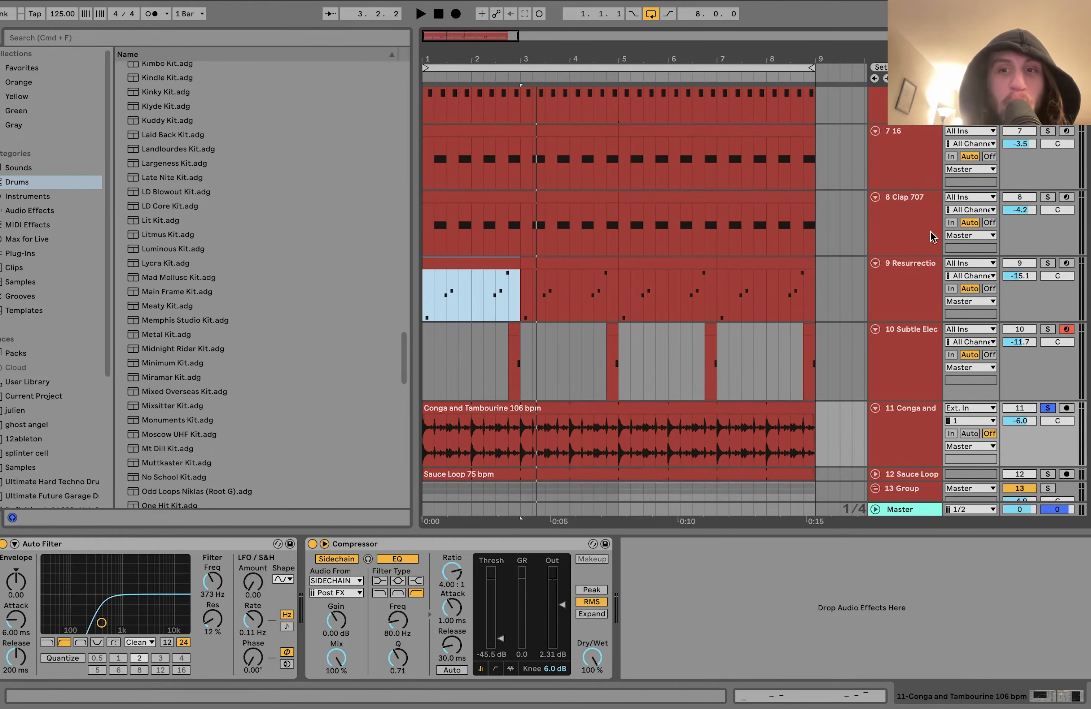
scroll(933, 416, "down", 4)
left_click(905, 314)
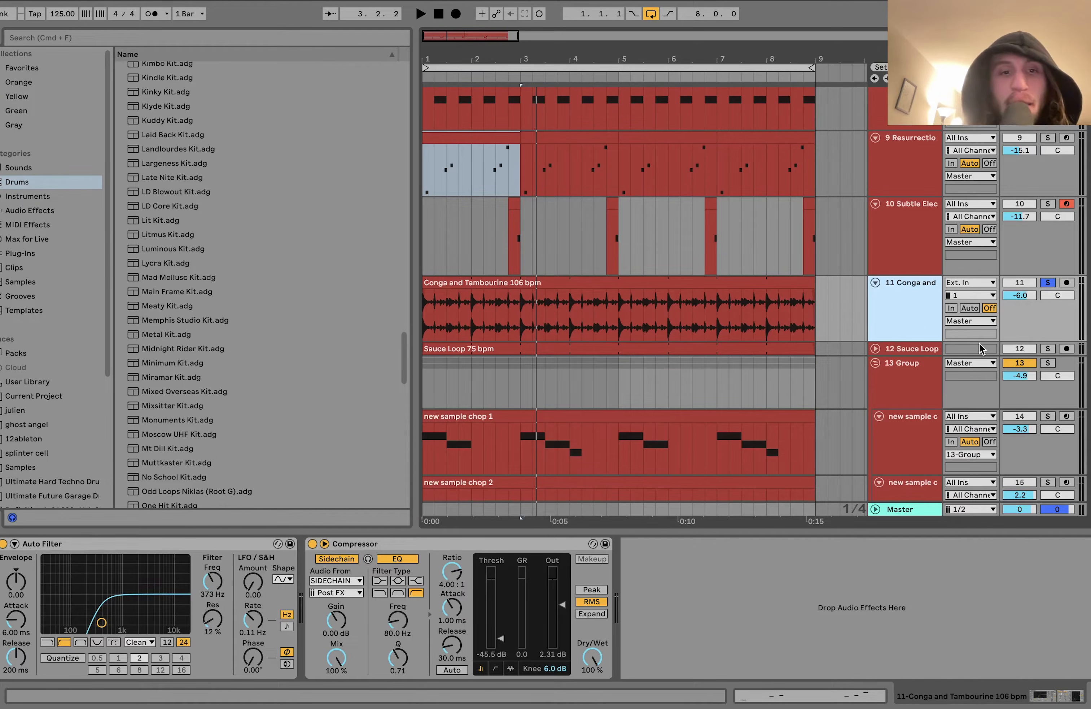
left_click(875, 348)
left_click(908, 352)
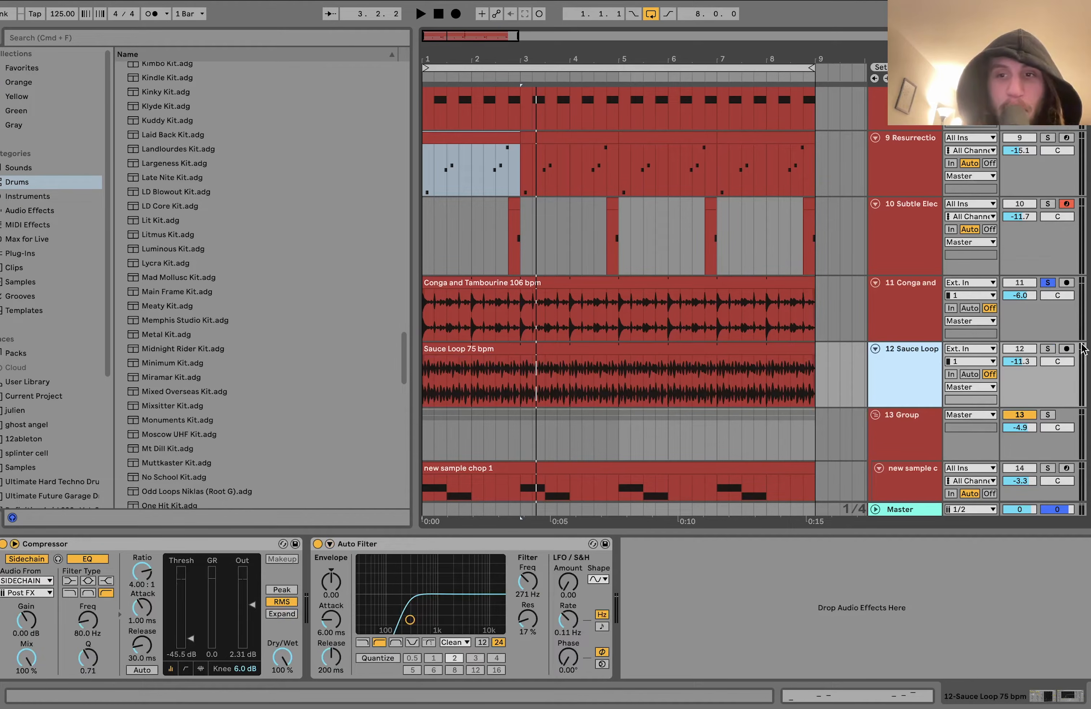
left_click(1048, 348)
key("space")
Step: Bypass the Sauce Loop track's Auto Filter and Compressor for comparison, and switch both back on
left_click(317, 543)
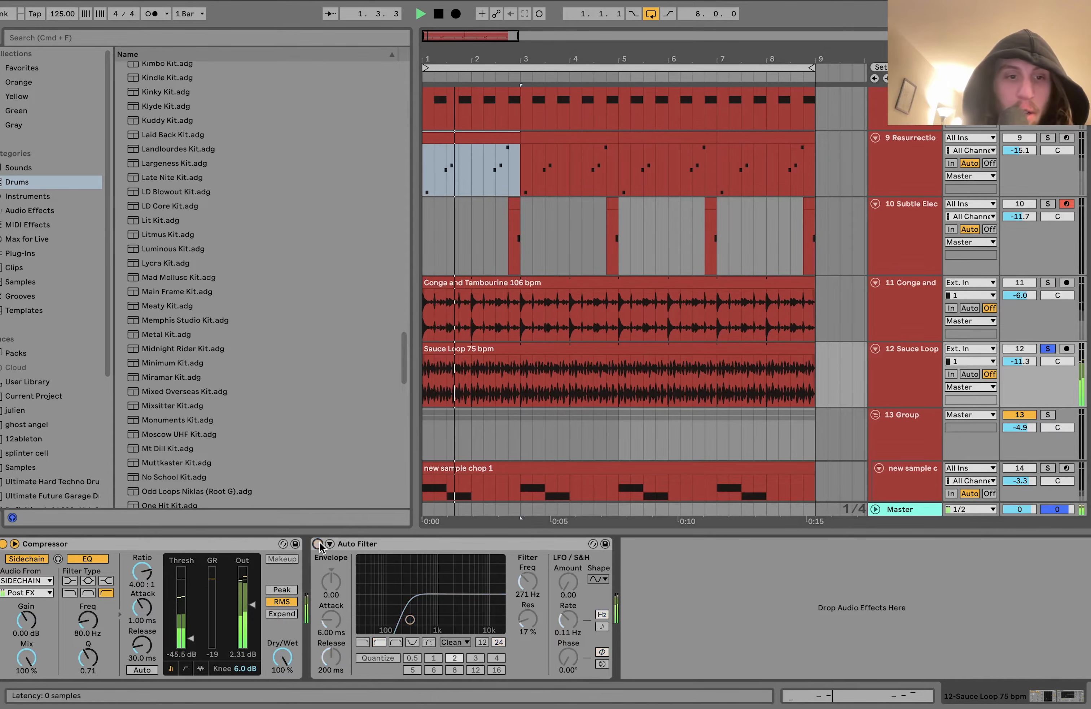
left_click(4, 543)
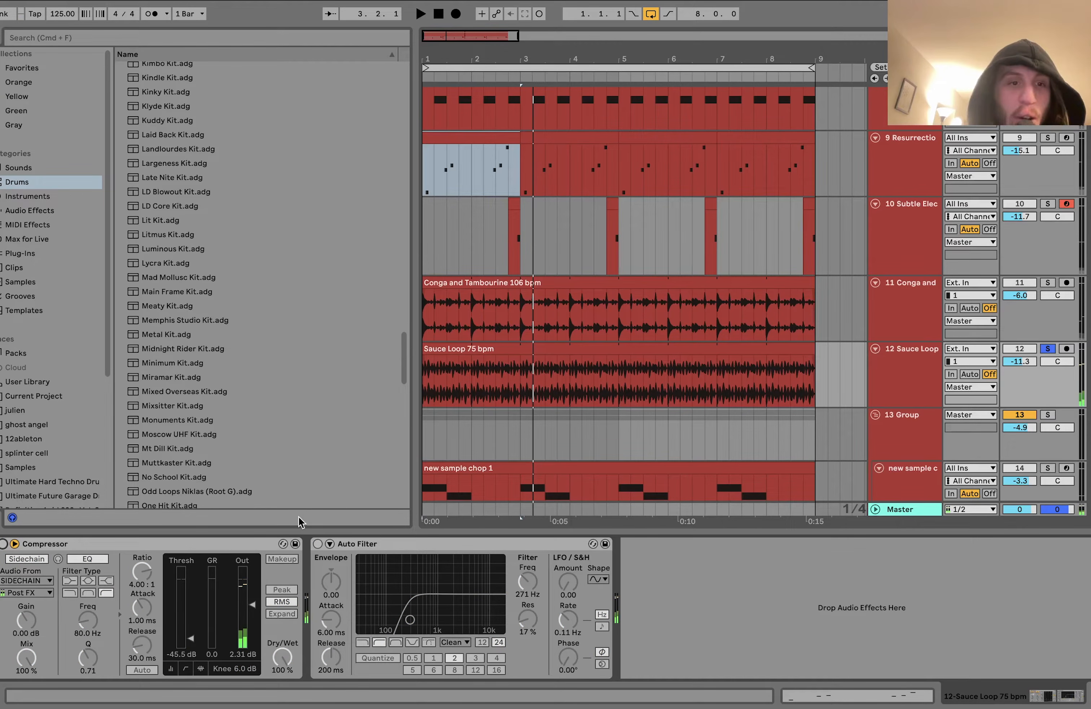
left_click(4, 543)
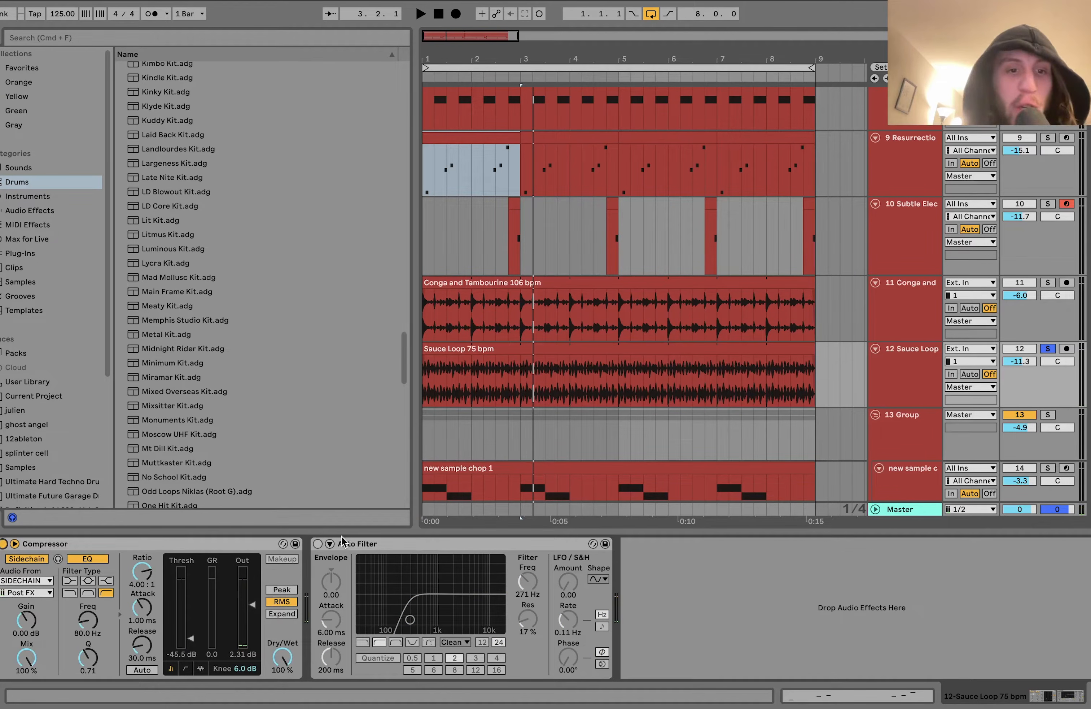
left_click(317, 543)
Step: Select the Conga and Tambourine and Sauce Loop tracks, and play both together in solo
scroll(715, 346, "down", 5)
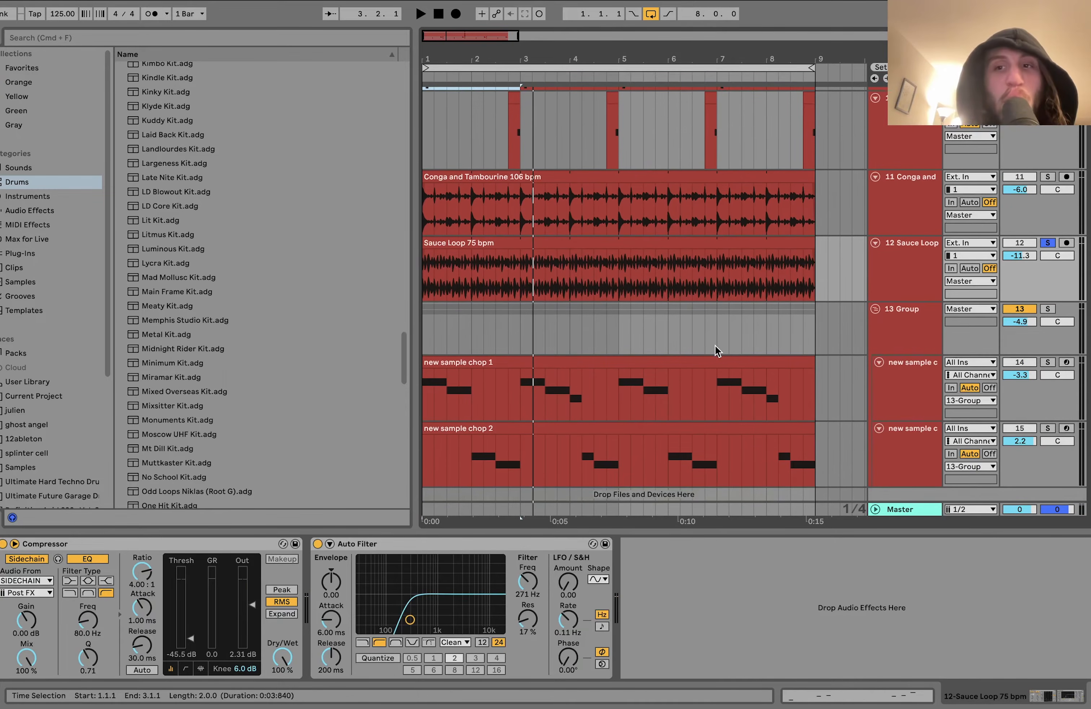
left_click(895, 219, "shift")
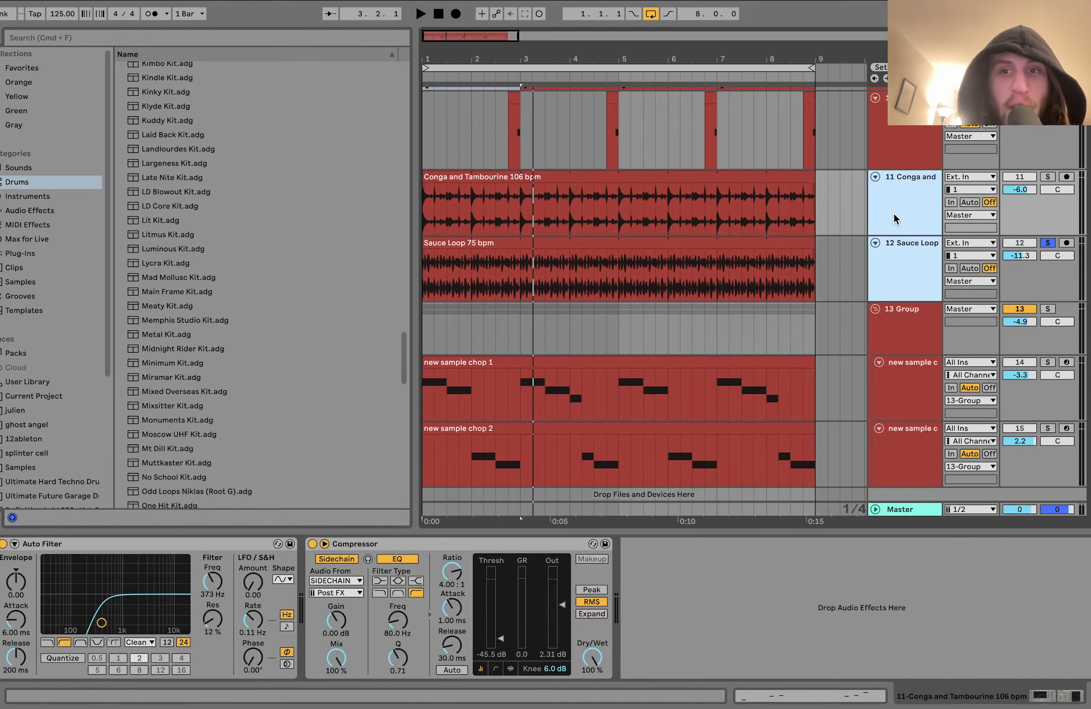
left_click(1048, 177)
key("space")
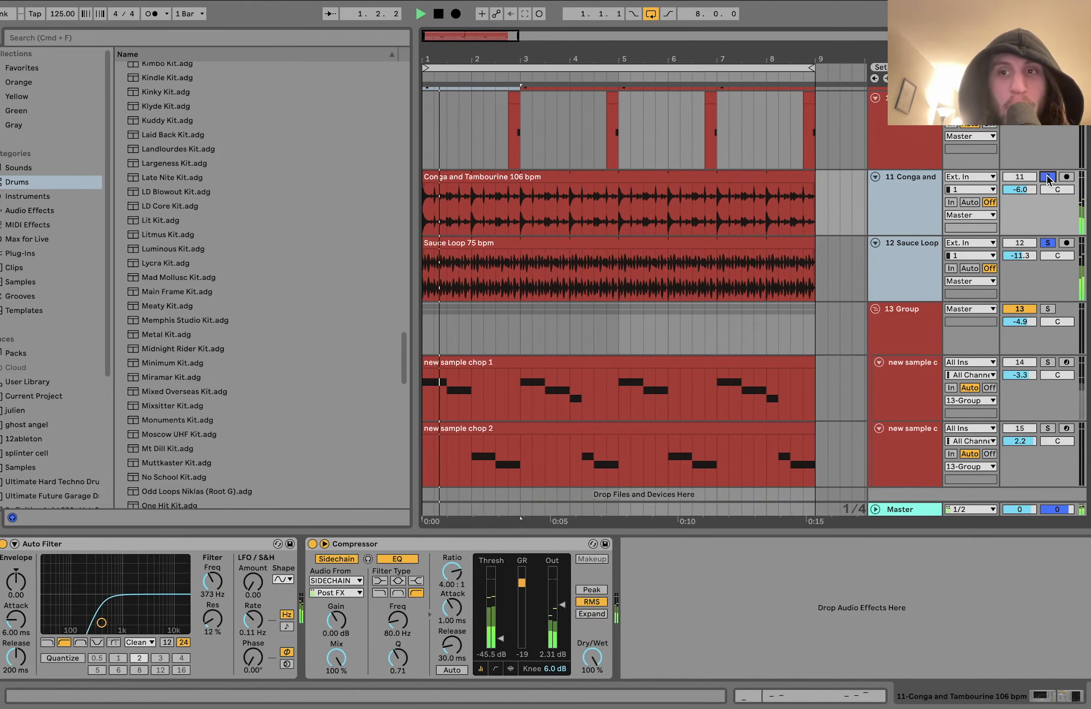
key("space")
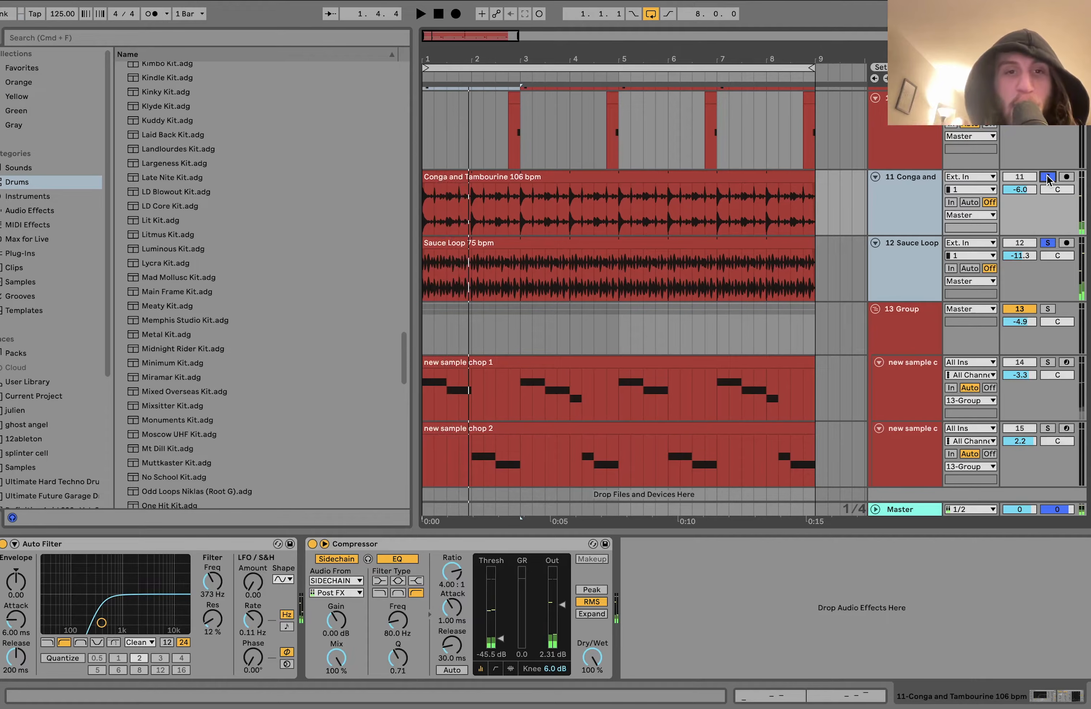
Step: Solo the sample chop group, show the new sample chop 1 slice rack, and play the chops
scroll(1048, 179, "down", 2)
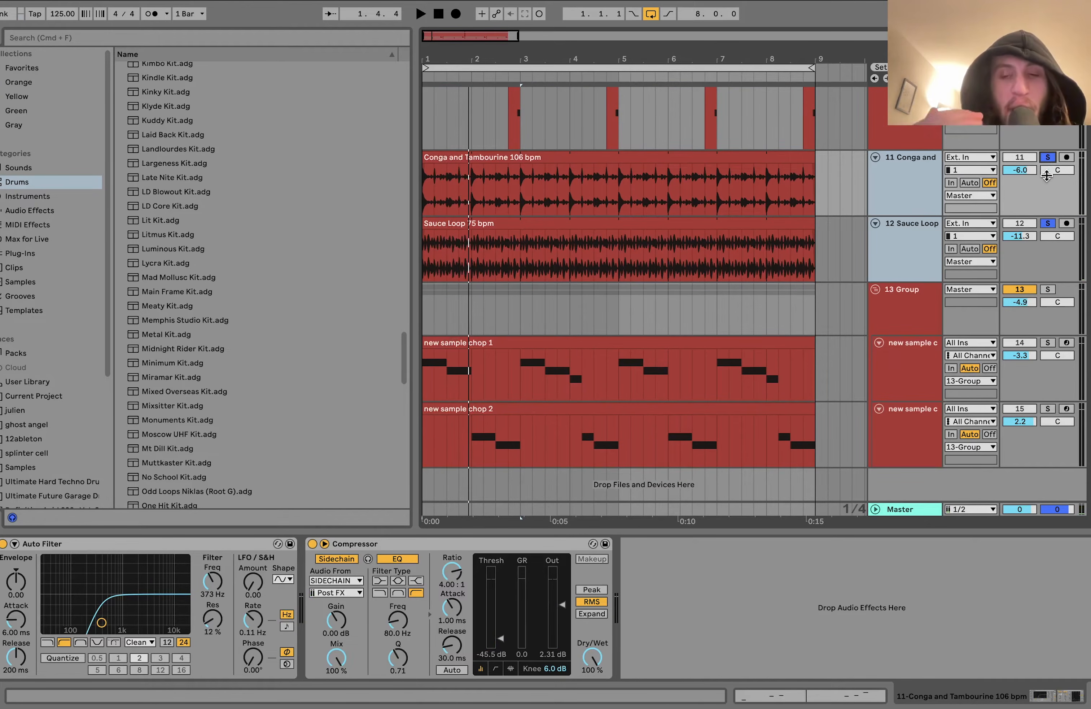
scroll(969, 312, "up", 5)
scroll(969, 313, "down", 5)
left_click(1049, 289)
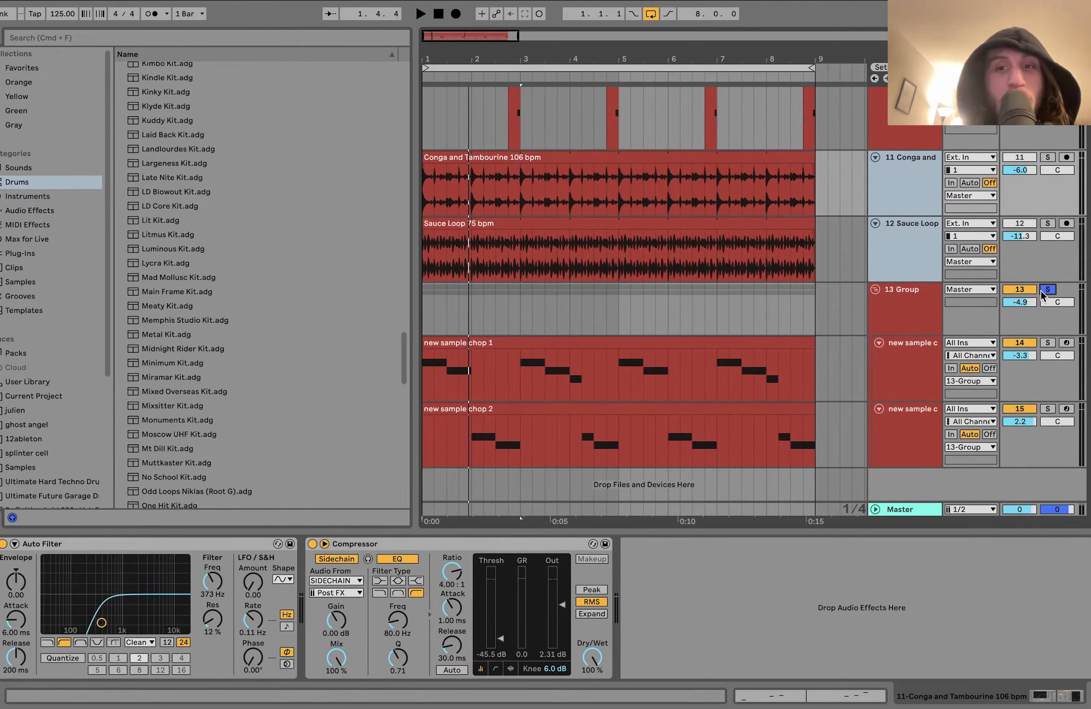
left_click(888, 372)
key("space")
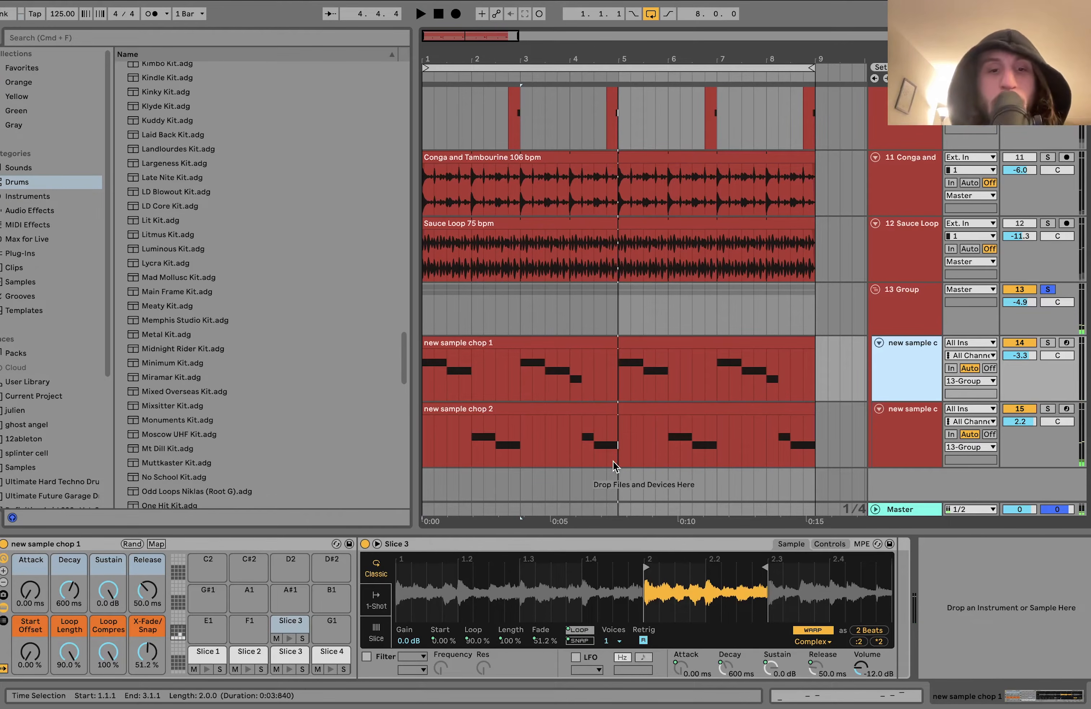
Step: Open the current project's imported samples and preview new sample chop 1.wav and new sample chop 2.wav
left_click(28, 397)
left_click(121, 83)
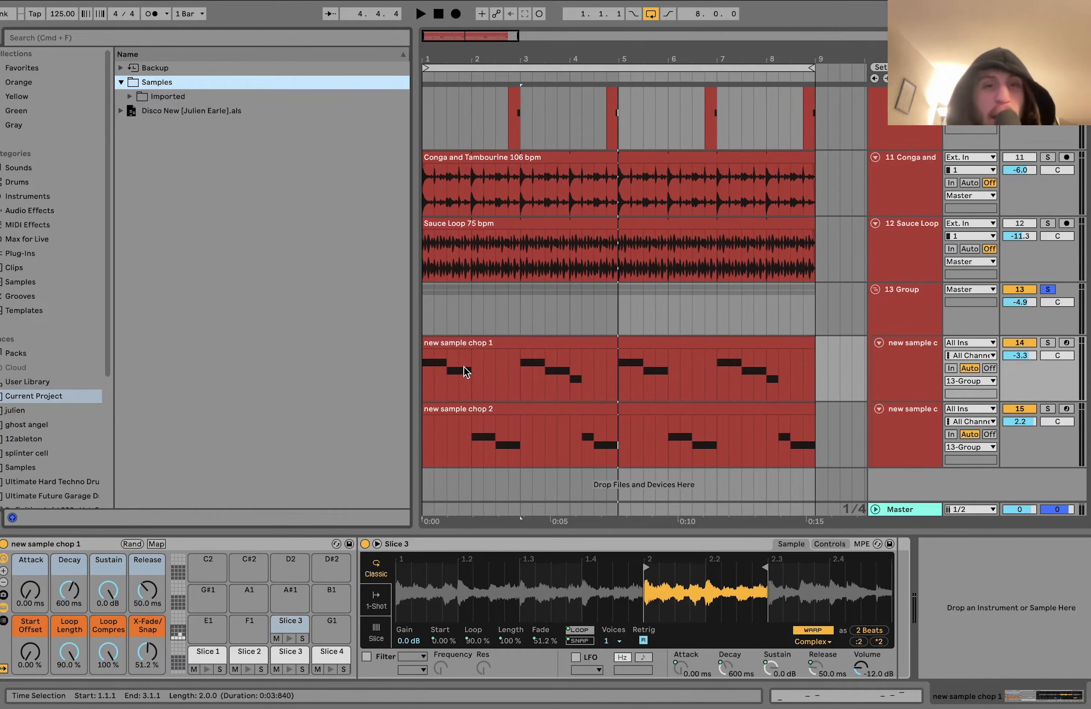
left_click(426, 371)
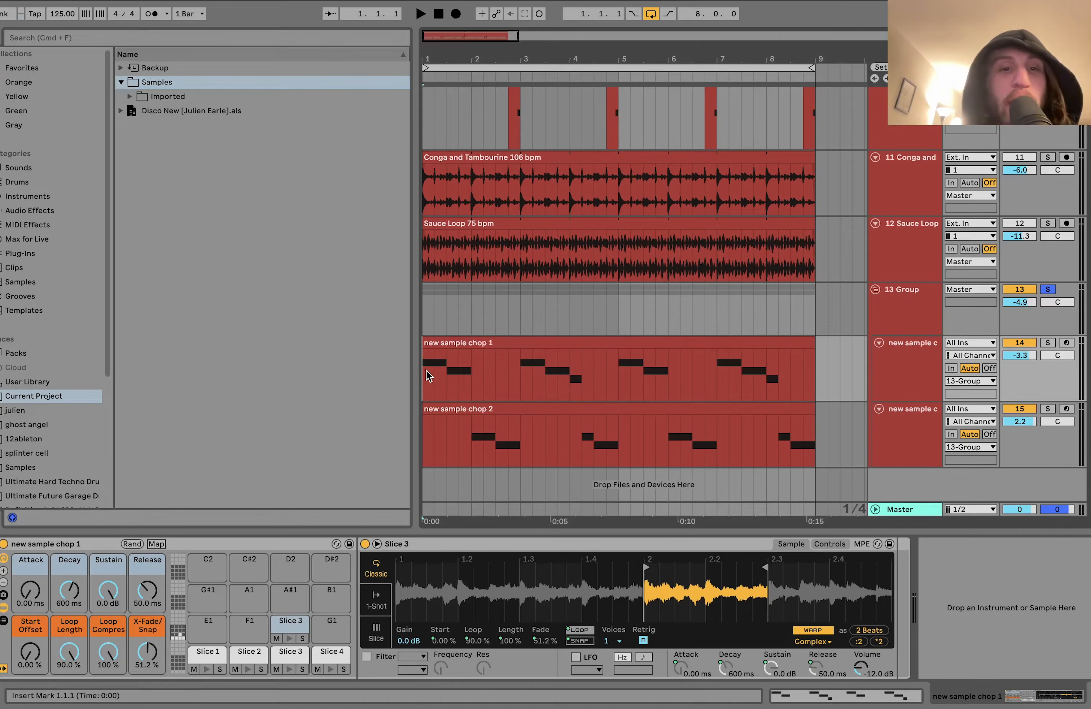
left_click(130, 95)
scroll(192, 342, "down", 10)
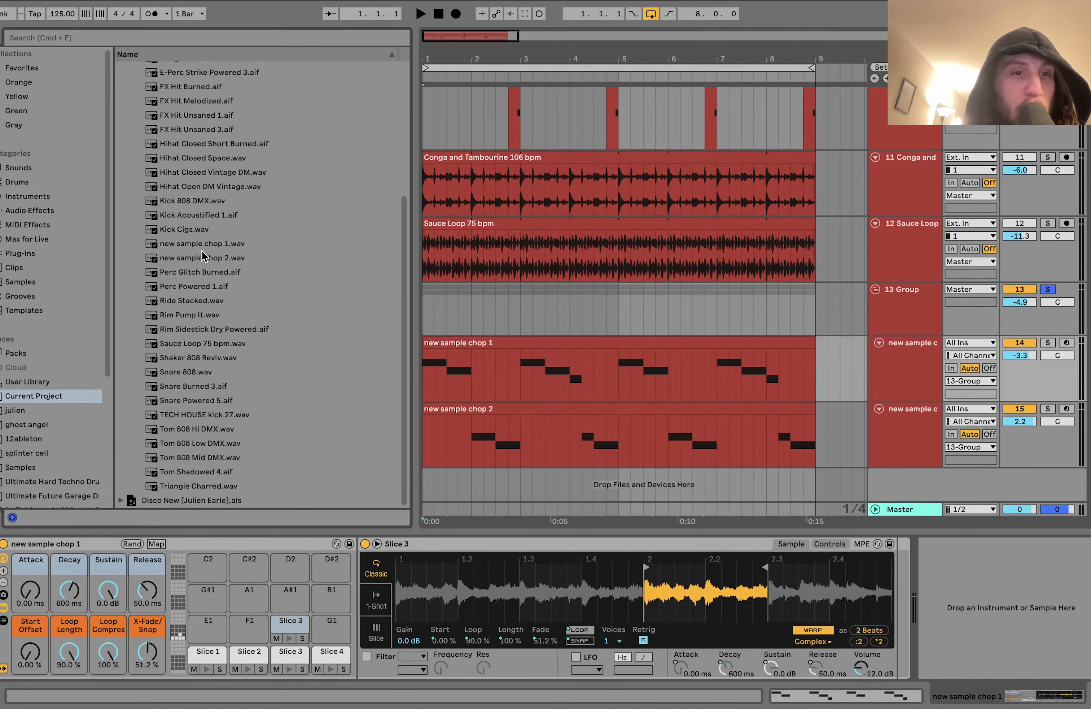
left_click(202, 247)
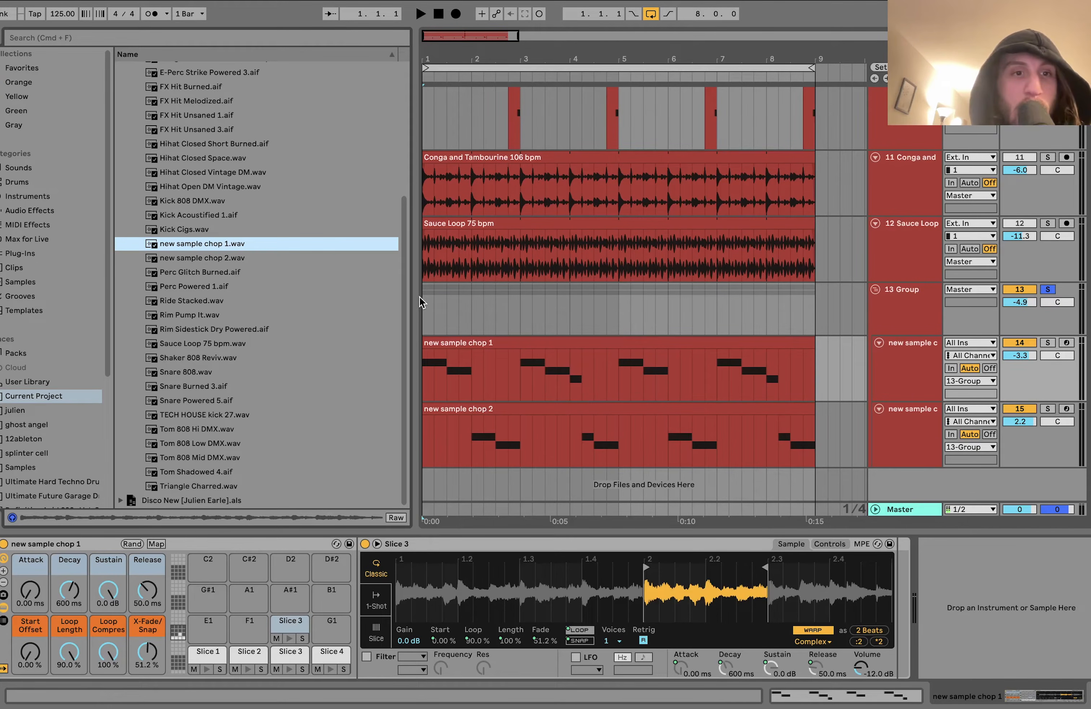
key("Down")
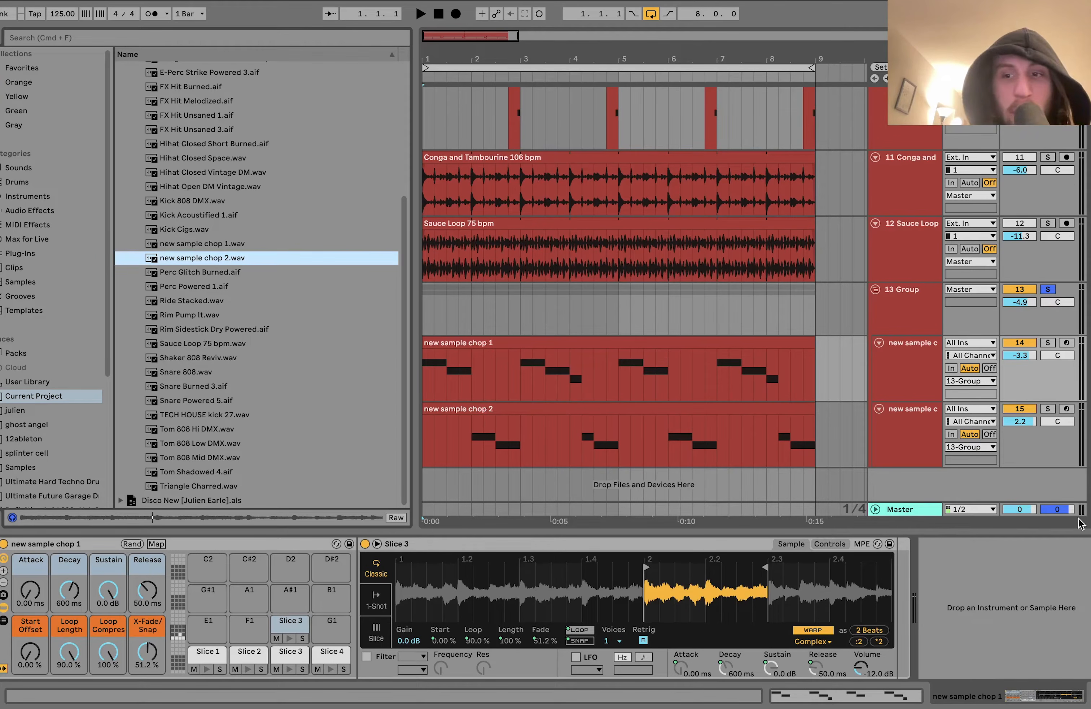
Step: Raise the preview volume to 6.0 and preview both new sample chop files again
left_click_drag(1062, 508, 1062, 481)
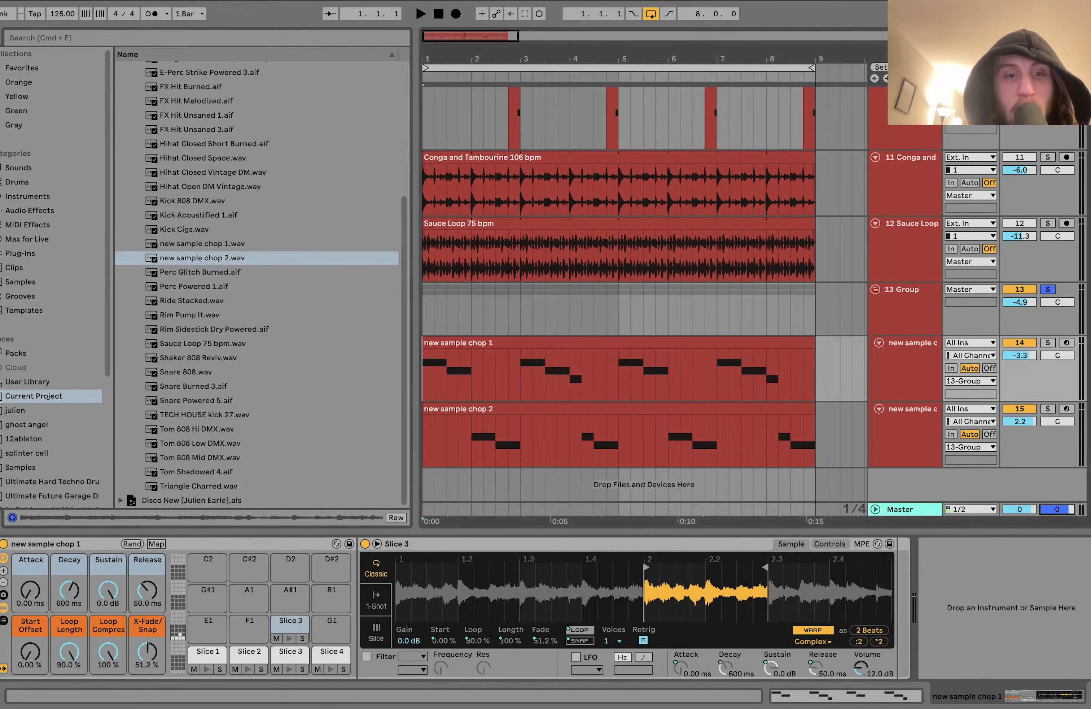
left_click(217, 248)
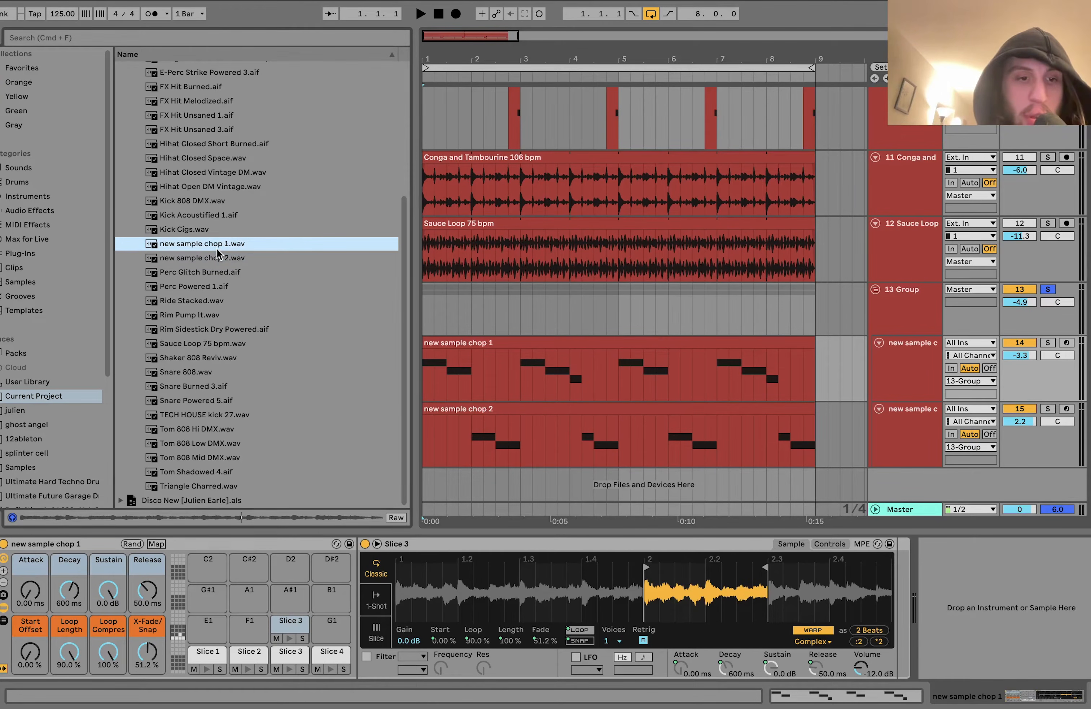
key("Down")
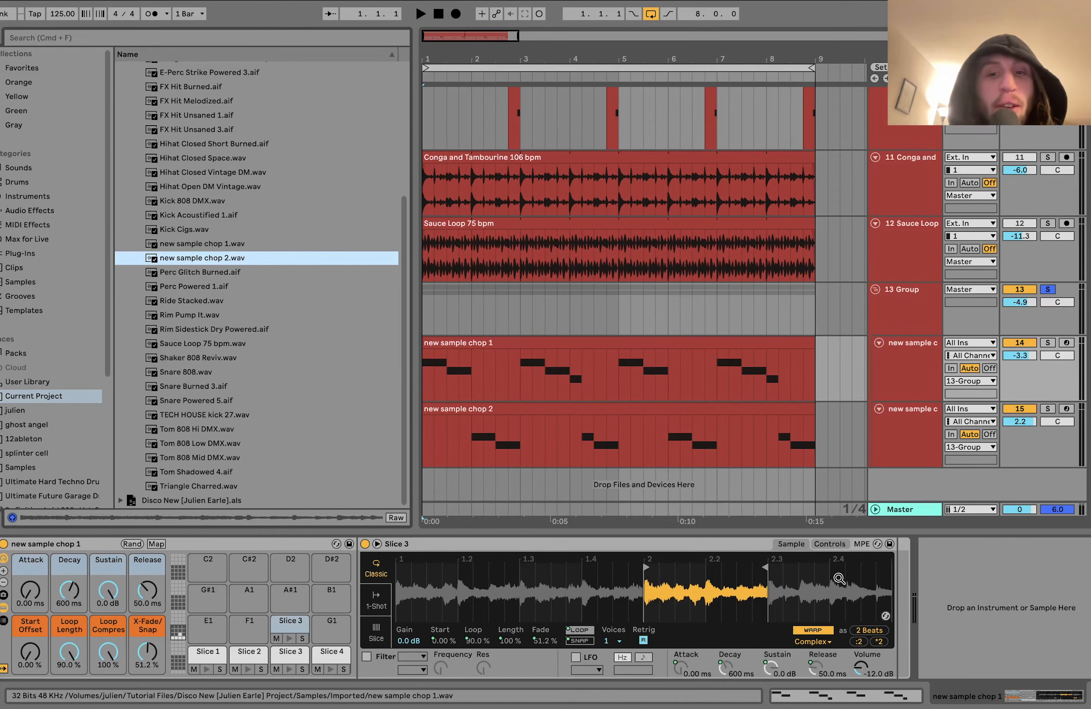
Step: Show the sampler controls for the slices, and compare the new sample chop 1 and new sample chop 2 racks
left_click(830, 544)
left_click(892, 374)
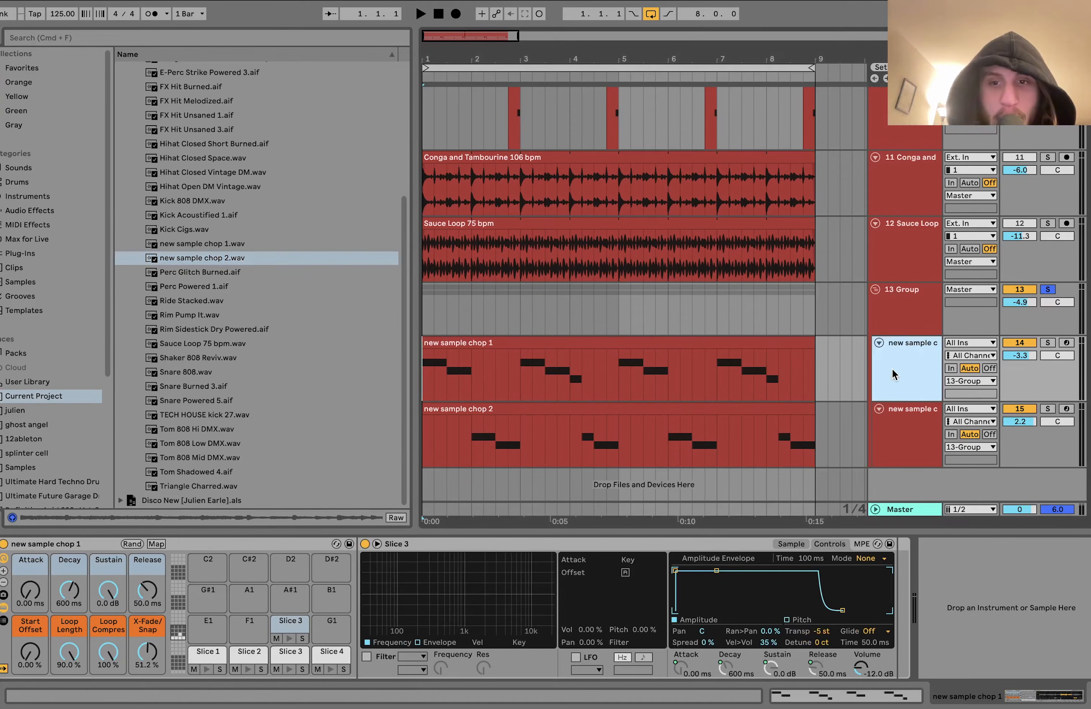
left_click(919, 442)
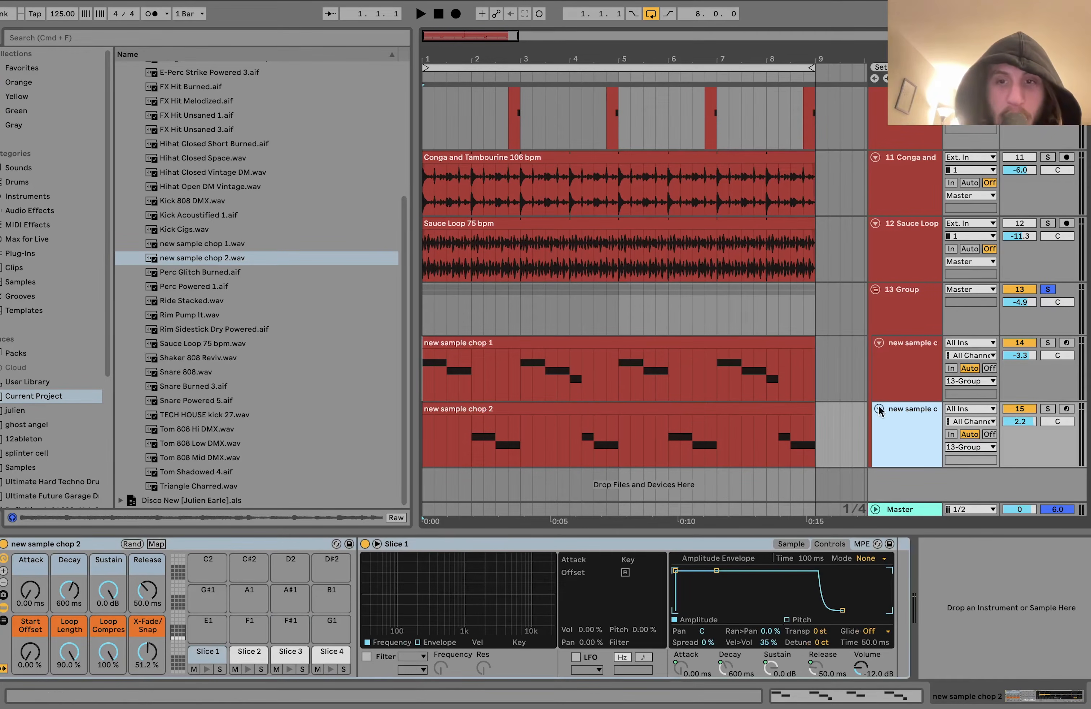
Step: Slice new sample chop 1.wav to a new MIDI track with one slice per 1/2 Note and the Built-in slicing preset
left_click(885, 395)
left_click(488, 380)
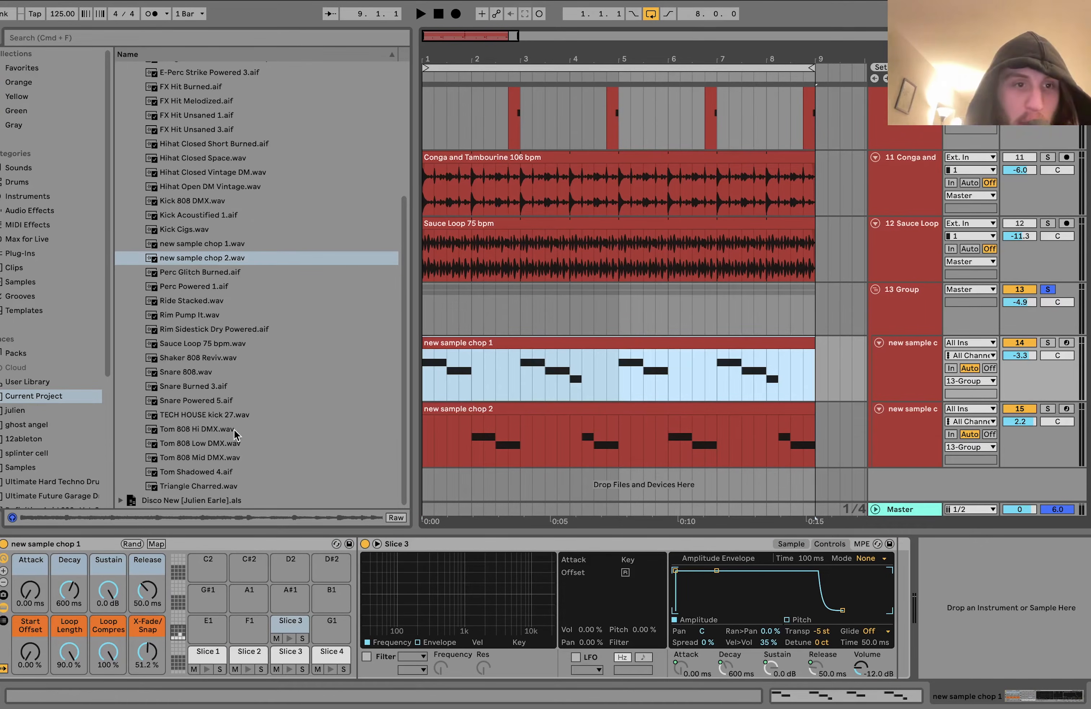
left_click(215, 244)
right_click(216, 244)
left_click(188, 257)
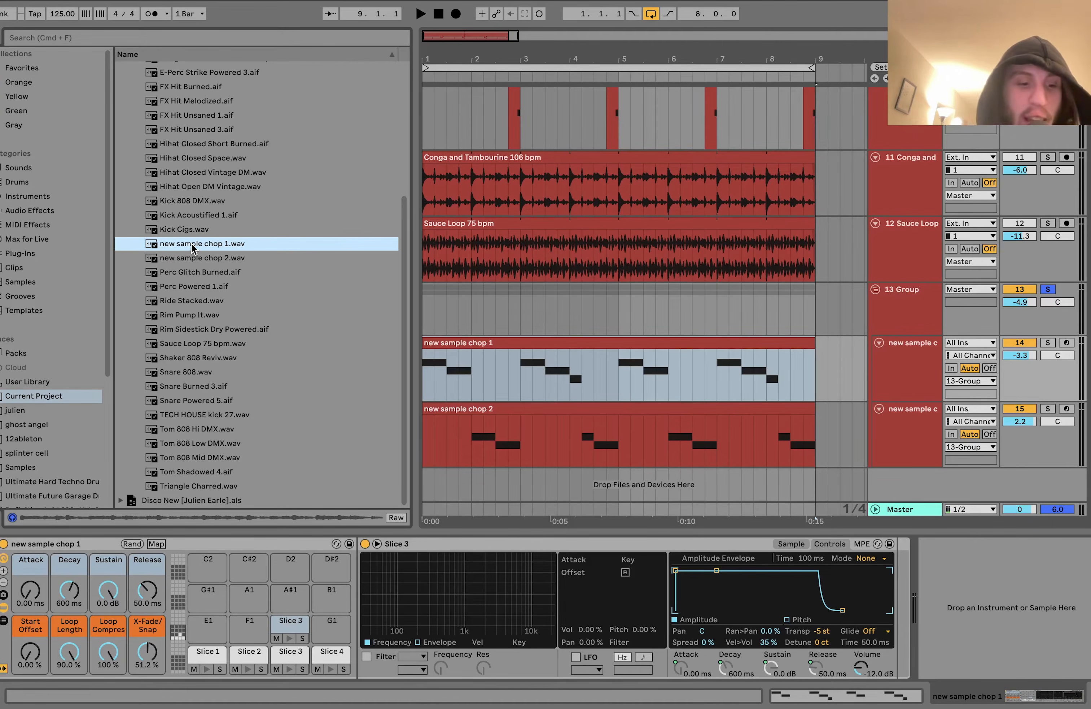
right_click(192, 246)
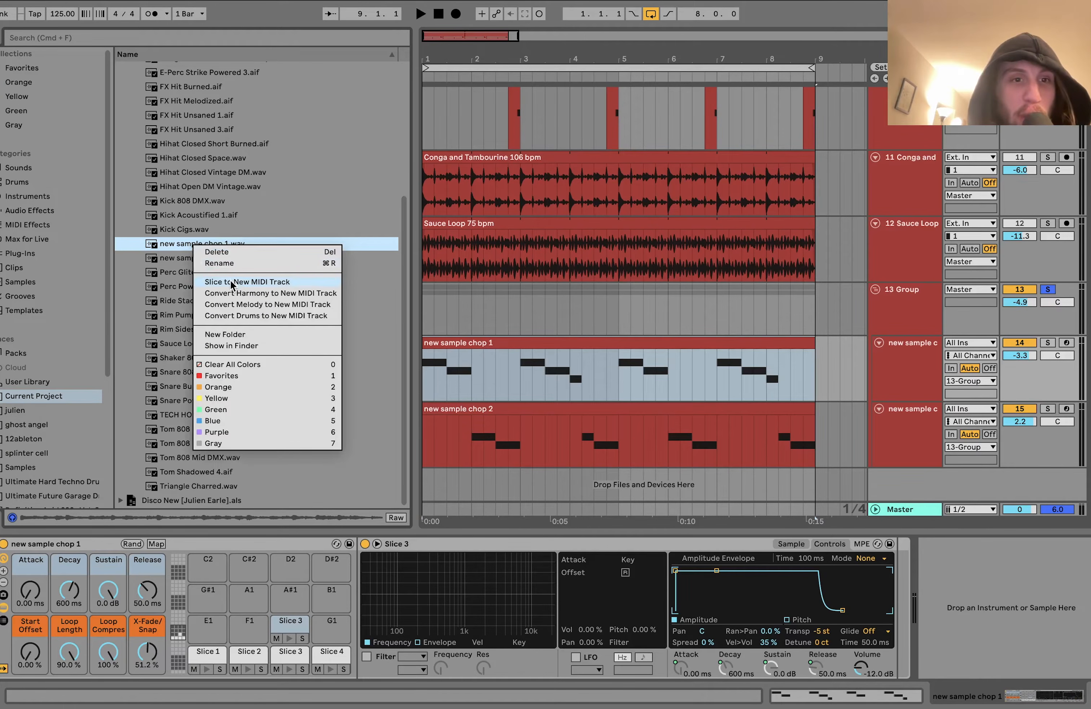
left_click(233, 282)
left_click(604, 313)
left_click(589, 358)
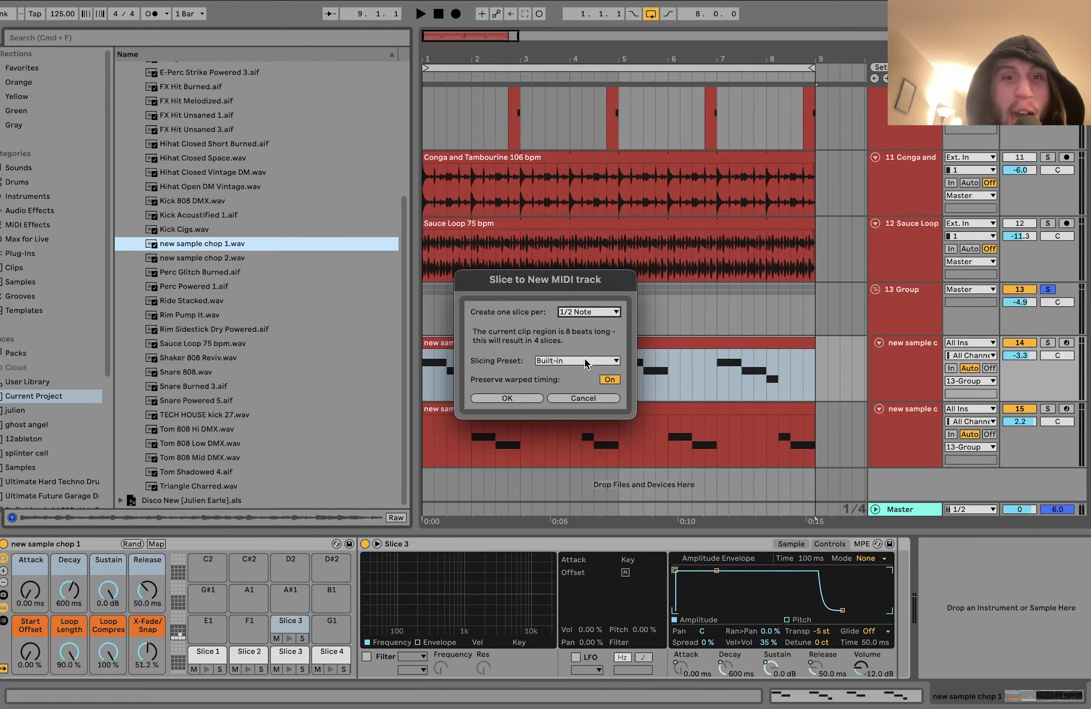
left_click(507, 398)
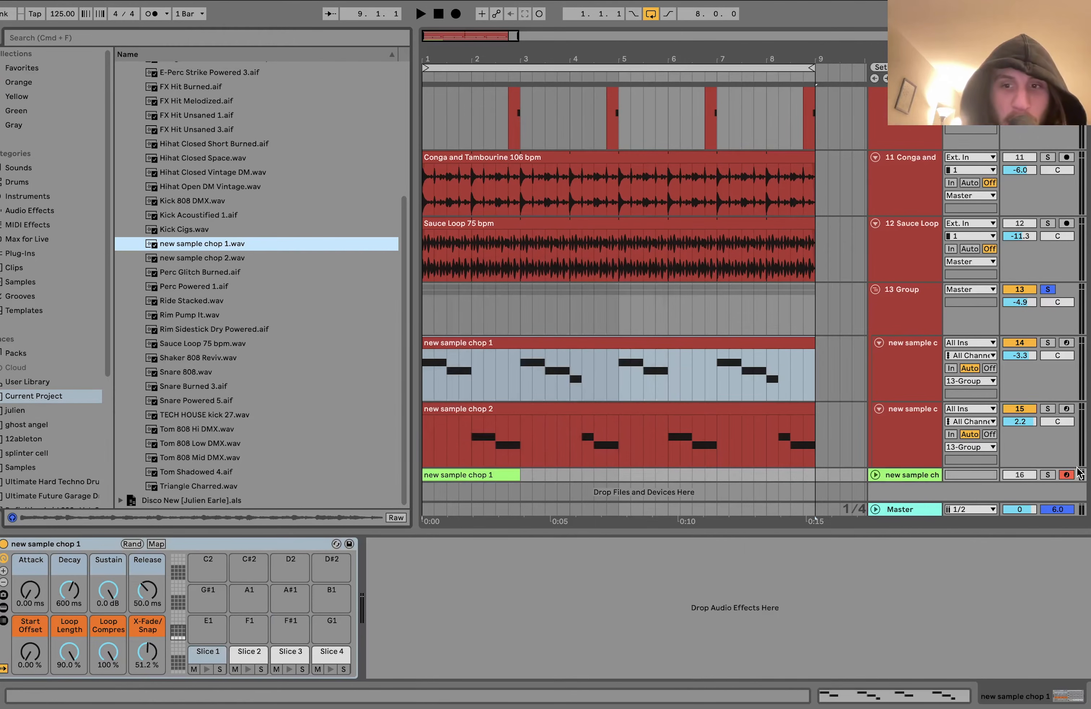
Step: Audition the newly sliced new sample chop 1 track on its own, and delete that track
left_click(1049, 476)
key("space")
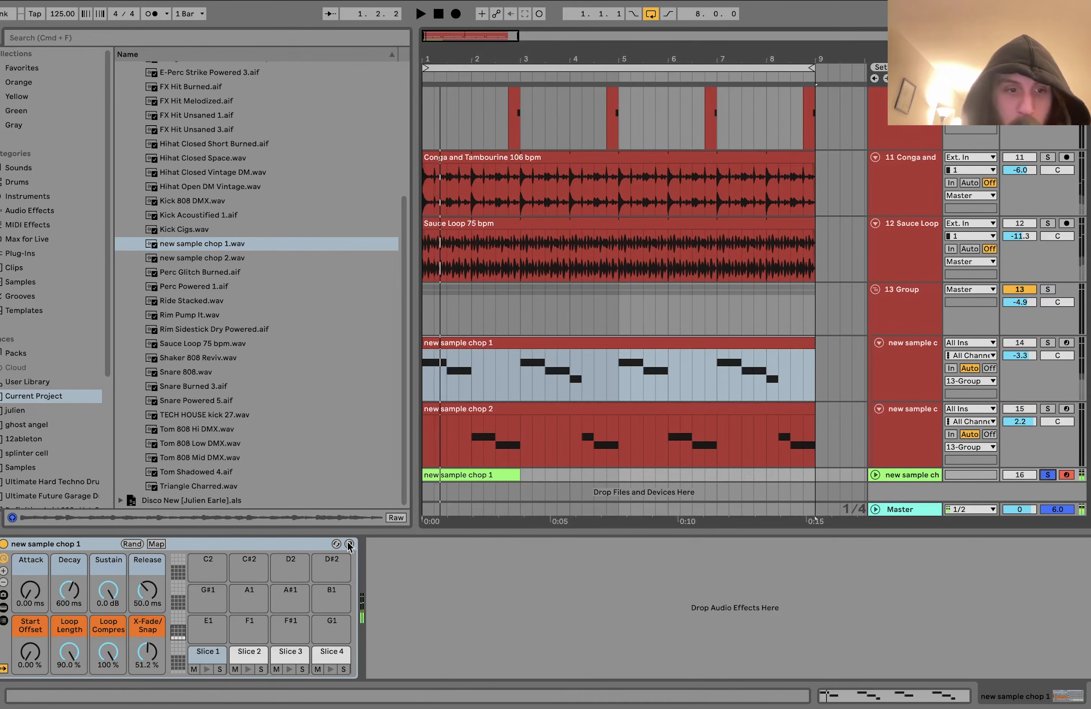
left_click(204, 666)
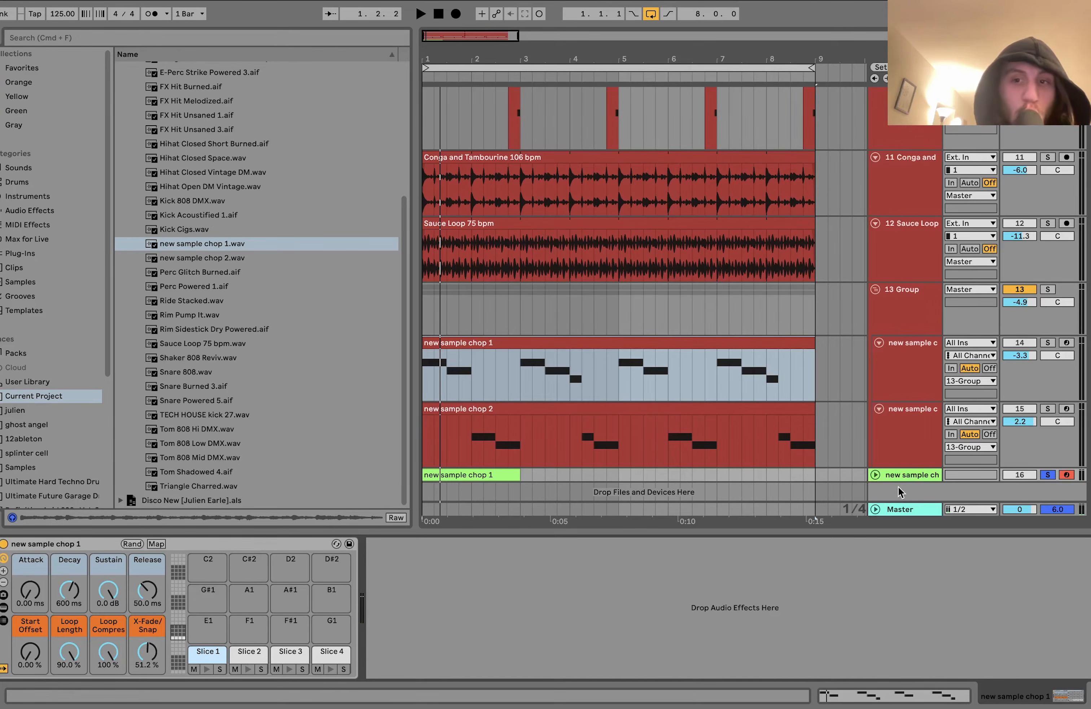
key("Delete")
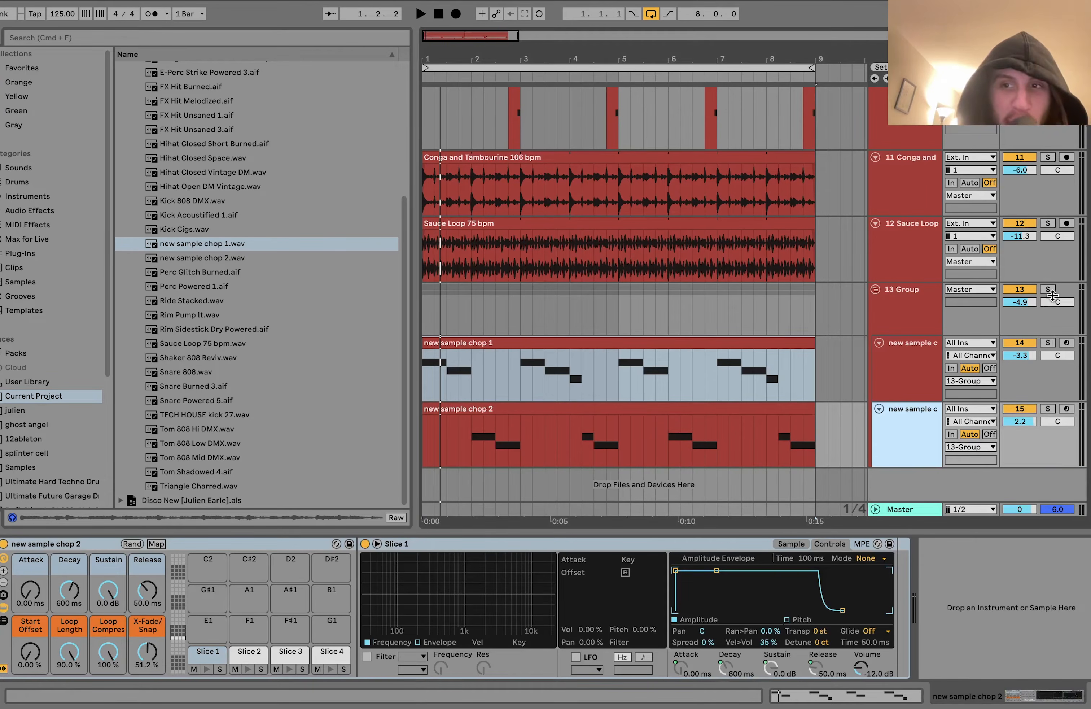
Step: Solo the sample chop group again, view the new sample chop 1 clip's notes, and audition Slice 1, Slice 2 and Slice 3
left_click(476, 352)
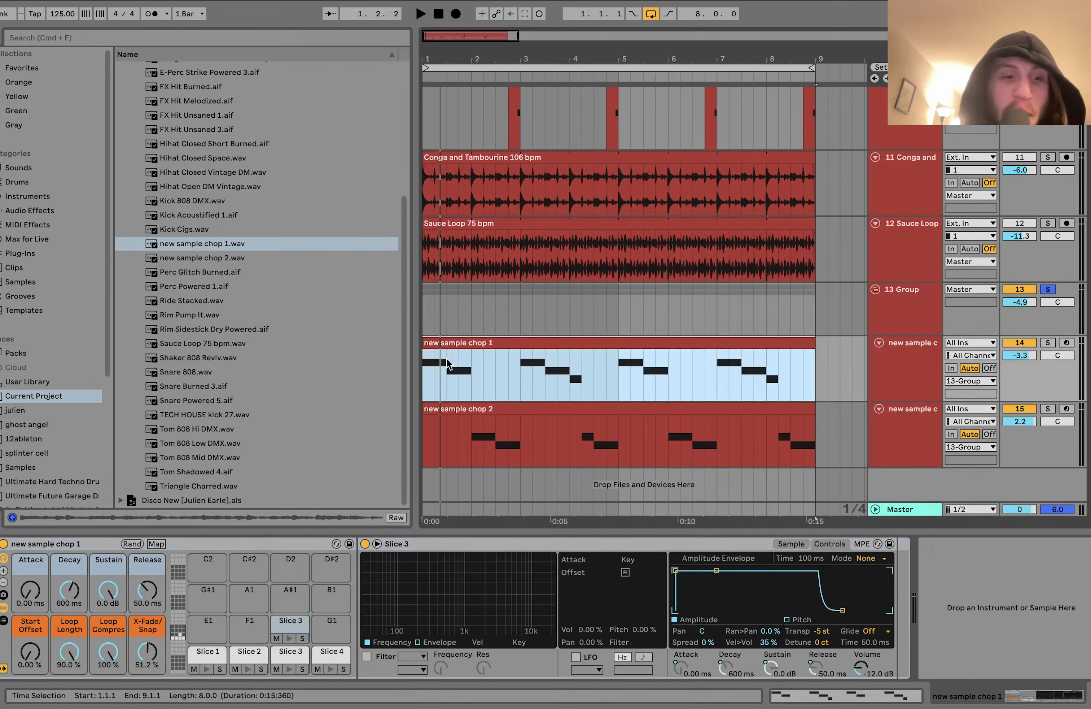
double_click(459, 342)
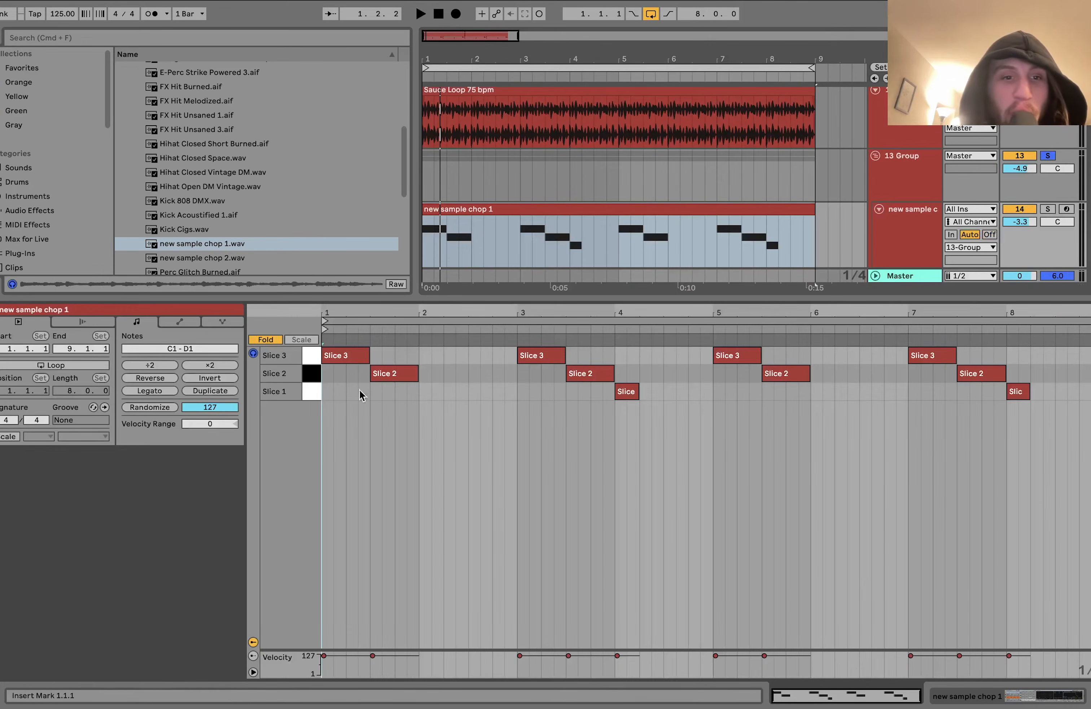
left_click(311, 391)
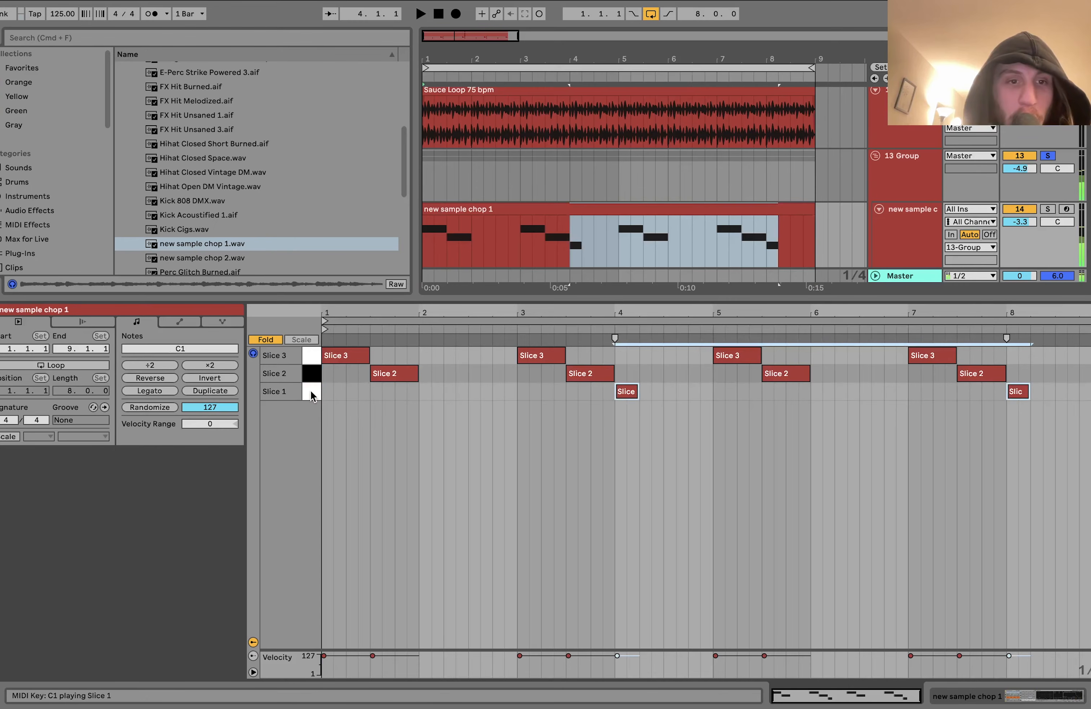
left_click(311, 375)
left_click(311, 358)
key("space")
key("space")
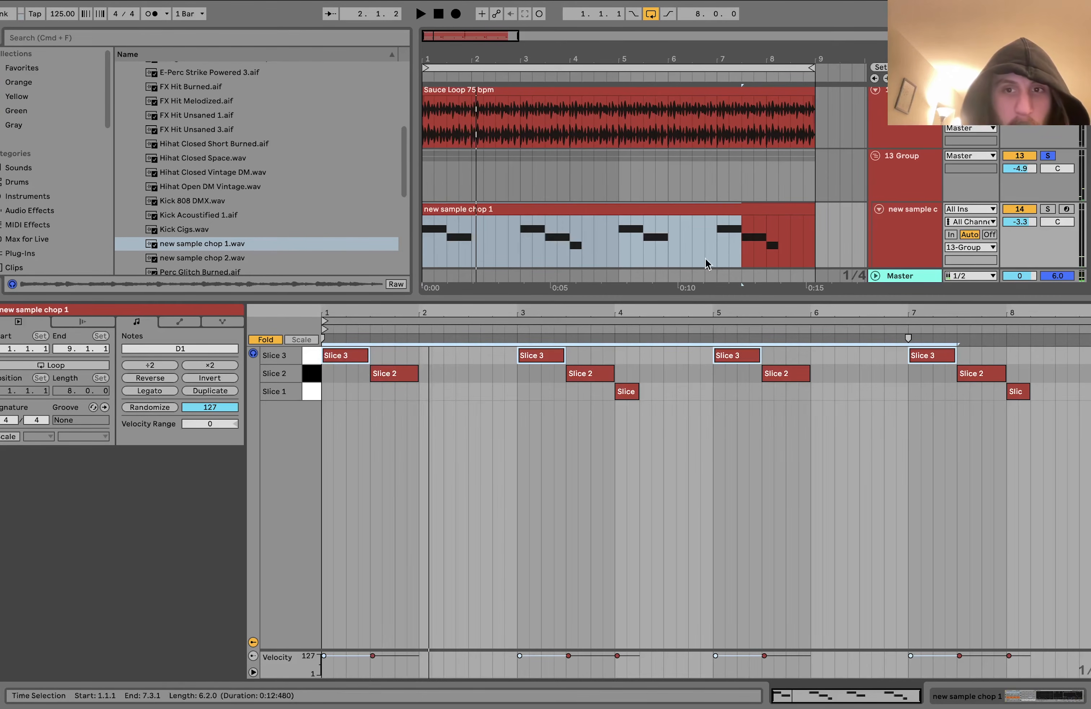
key("shift+Tab")
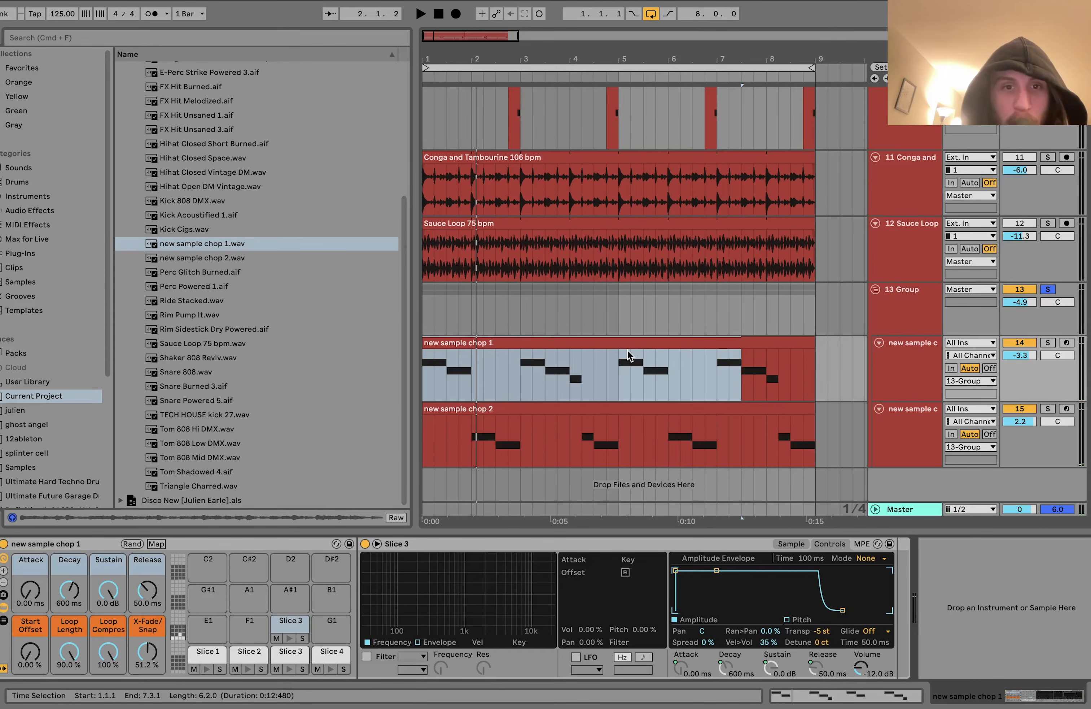
Step: View the new sample chop 2 clip's notes with all its slices listed, and audition Slices 1 to 4
double_click(489, 405)
left_click(267, 342)
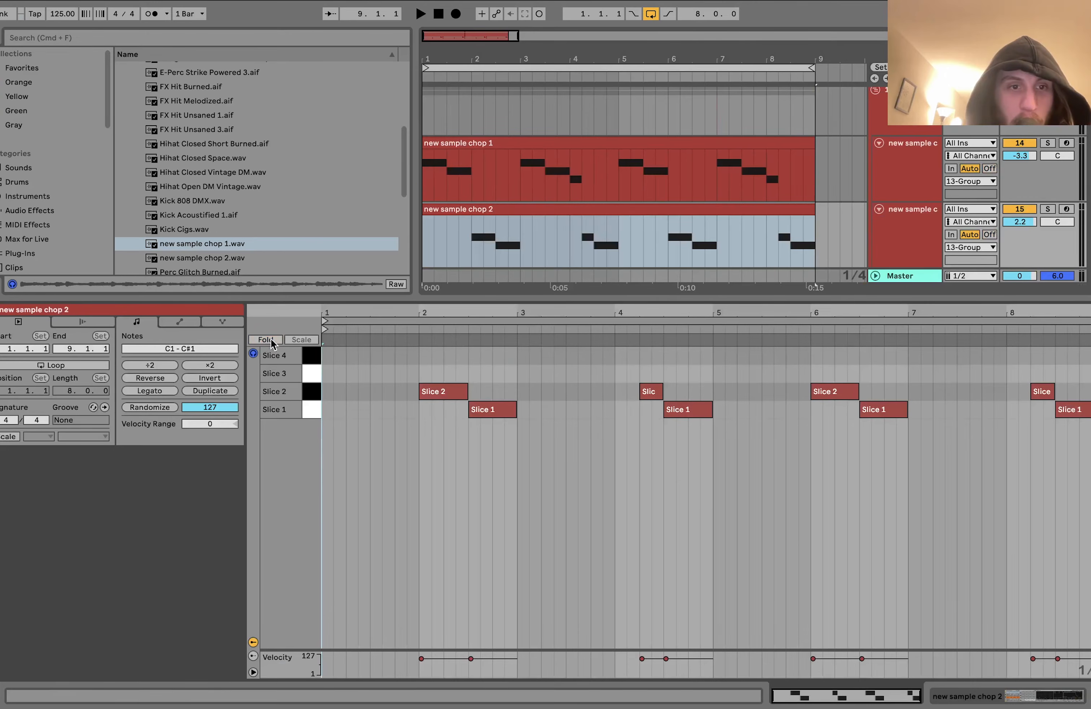
left_click(312, 409)
left_click(313, 391)
left_click(316, 373)
left_click(311, 355)
left_click(316, 391)
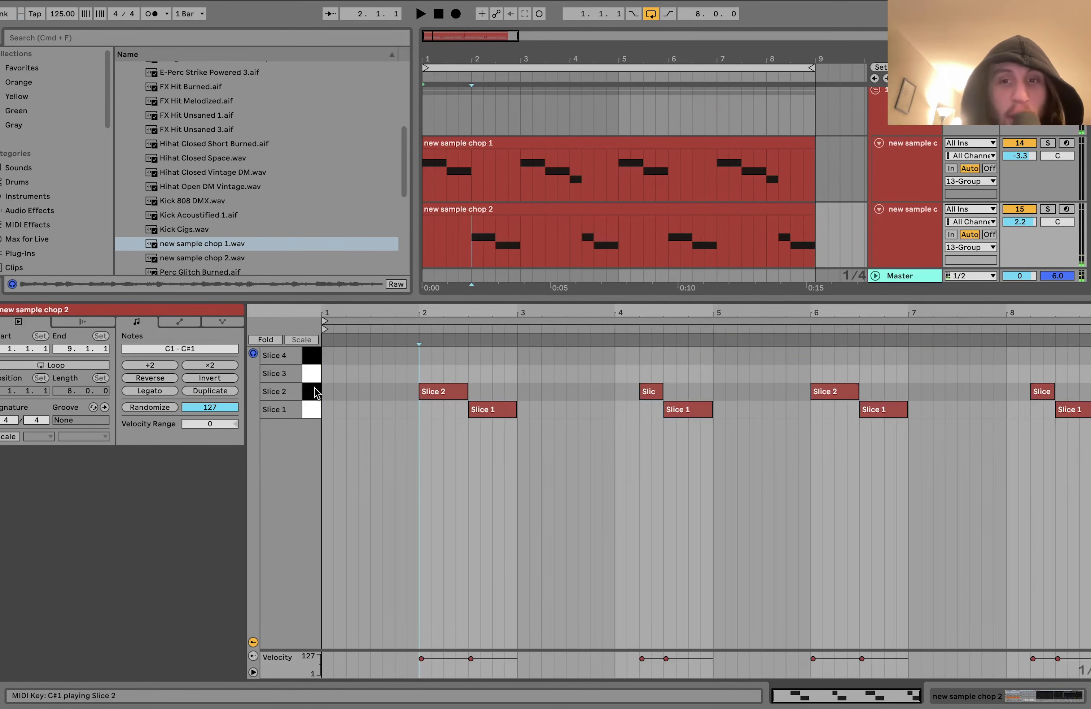
left_click(316, 392)
left_click(313, 410)
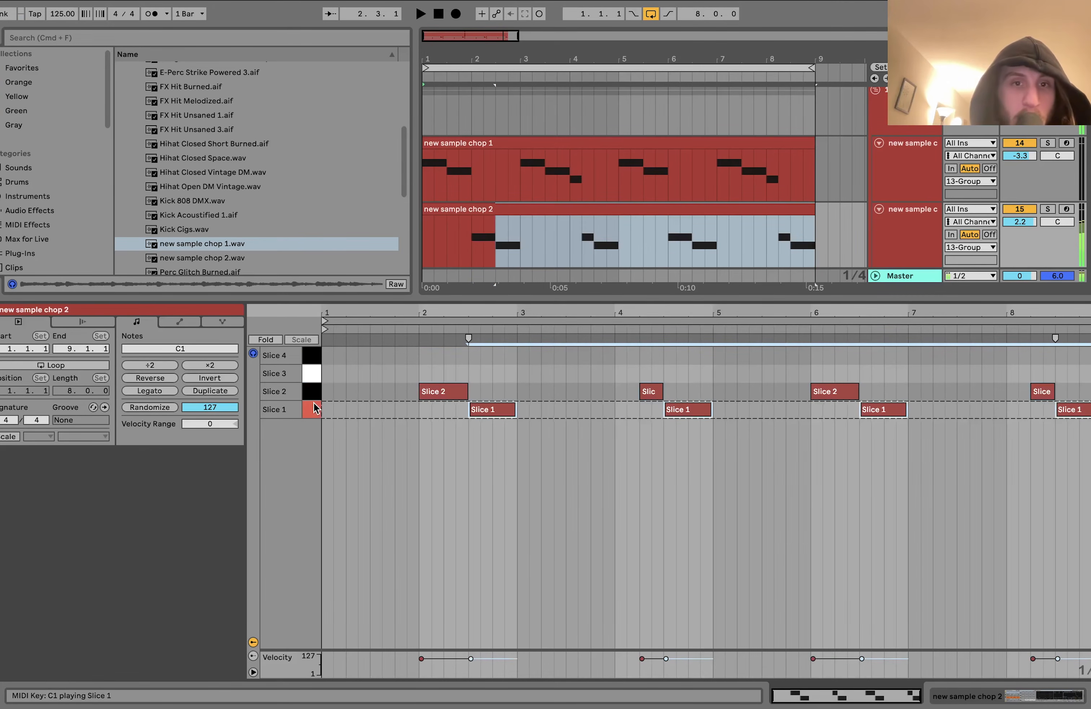
Step: Play the two sample chop clips together, and select both across the full eight bars of the arrangement
left_click(570, 209)
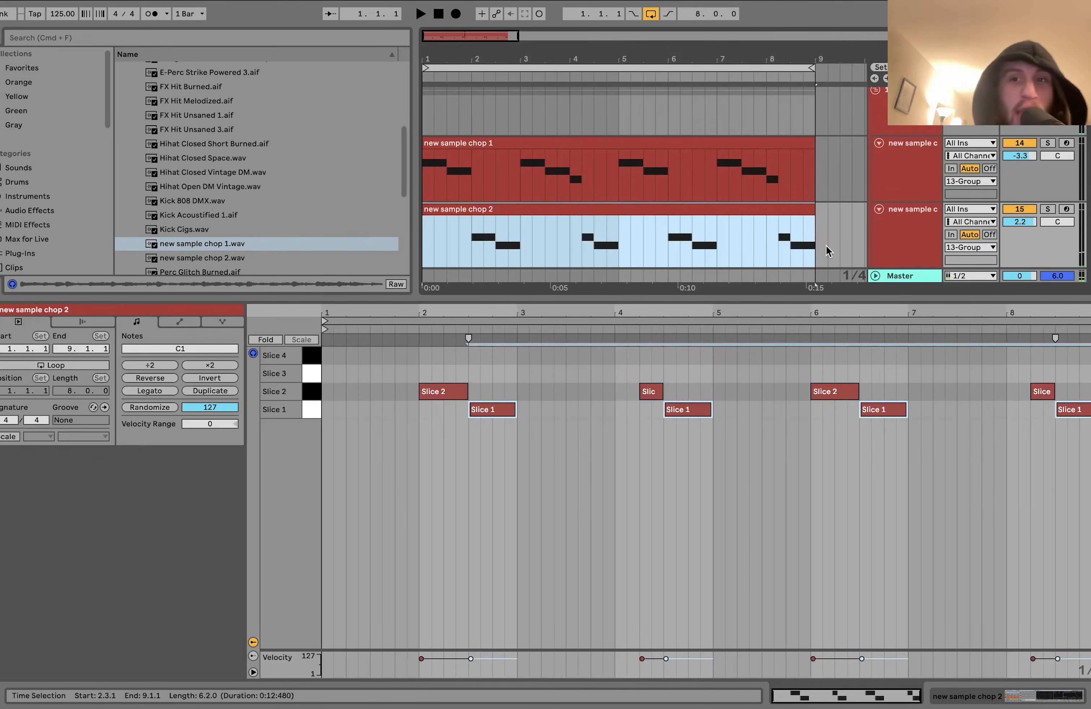
left_click(903, 236)
double_click(903, 230)
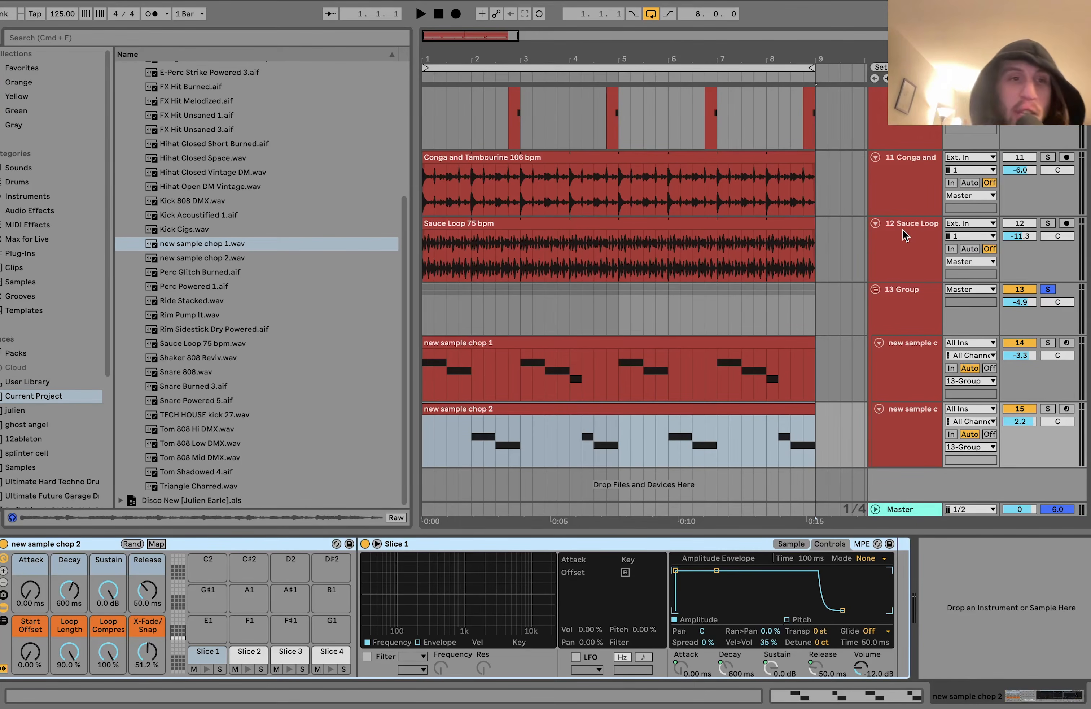
key("space")
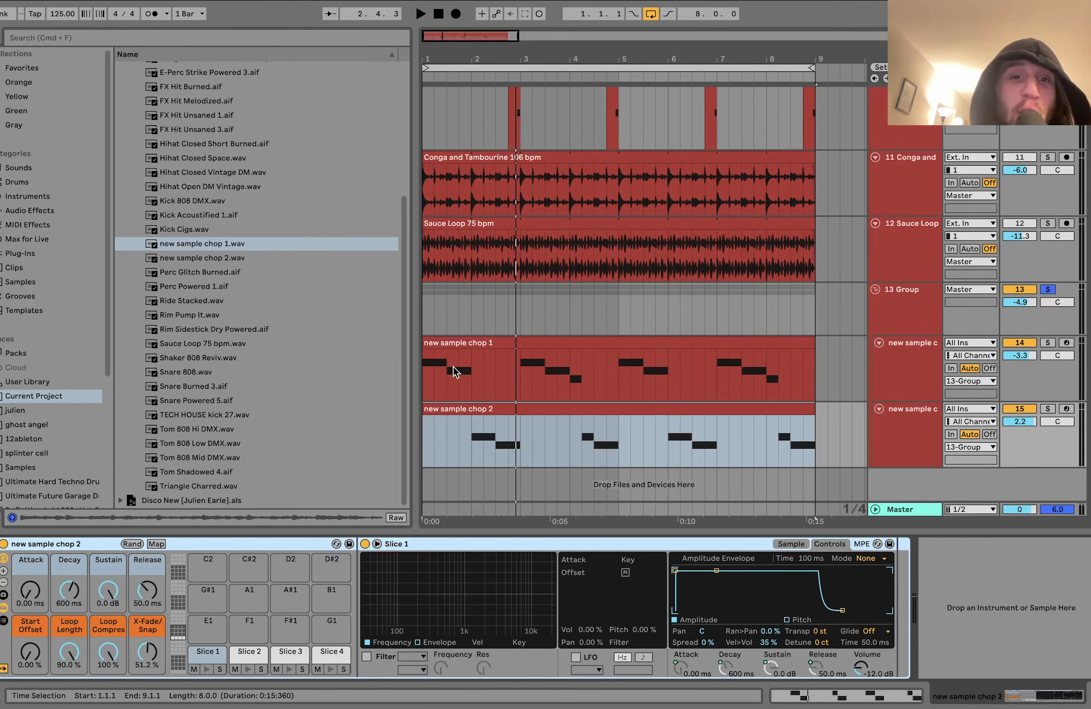
key("space")
left_click(422, 363)
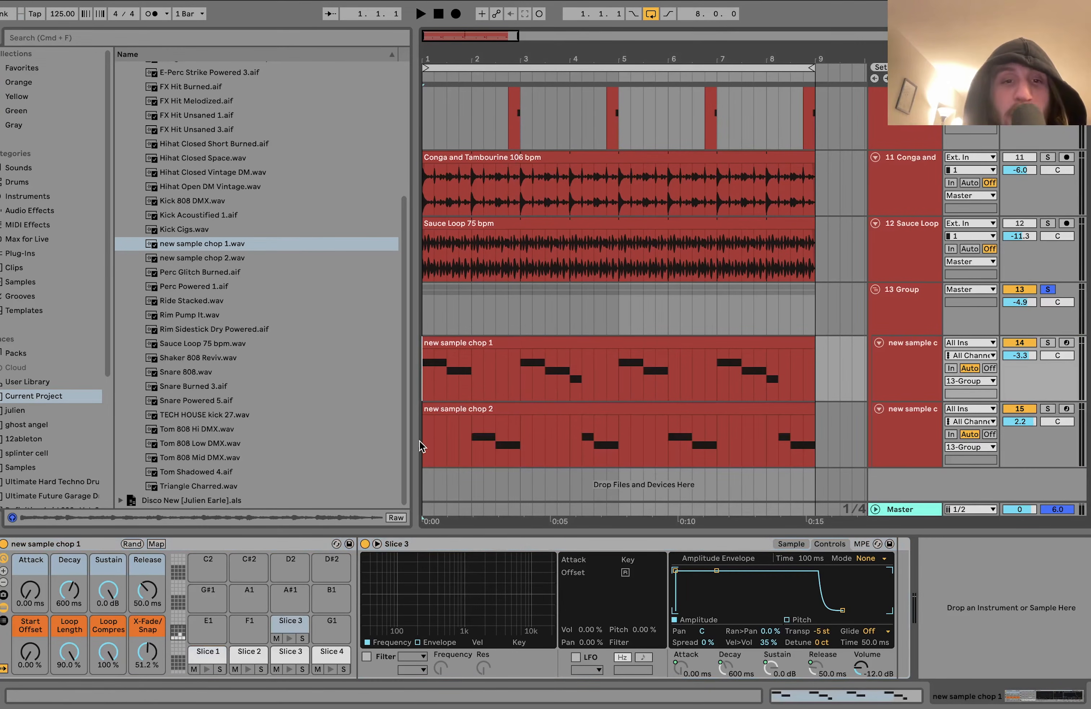
left_click_drag(428, 443, 813, 371)
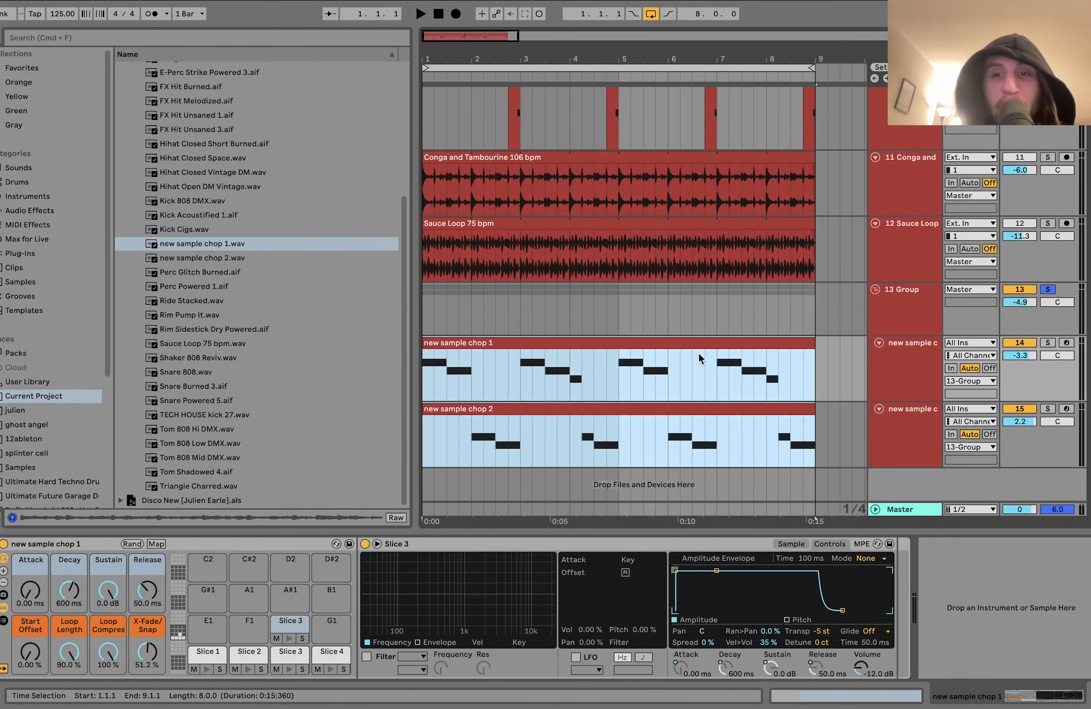
Step: Bypass all the effects on the sample chop group at once, and play the dry chops
left_click(926, 326)
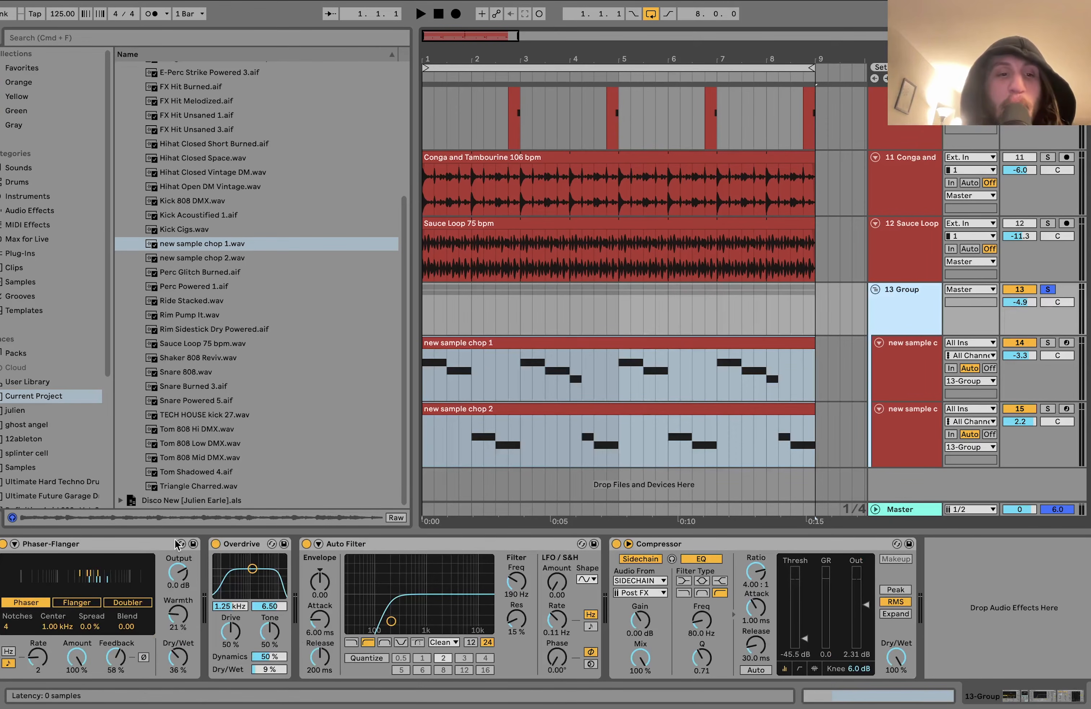
left_click(110, 548)
key("super+a")
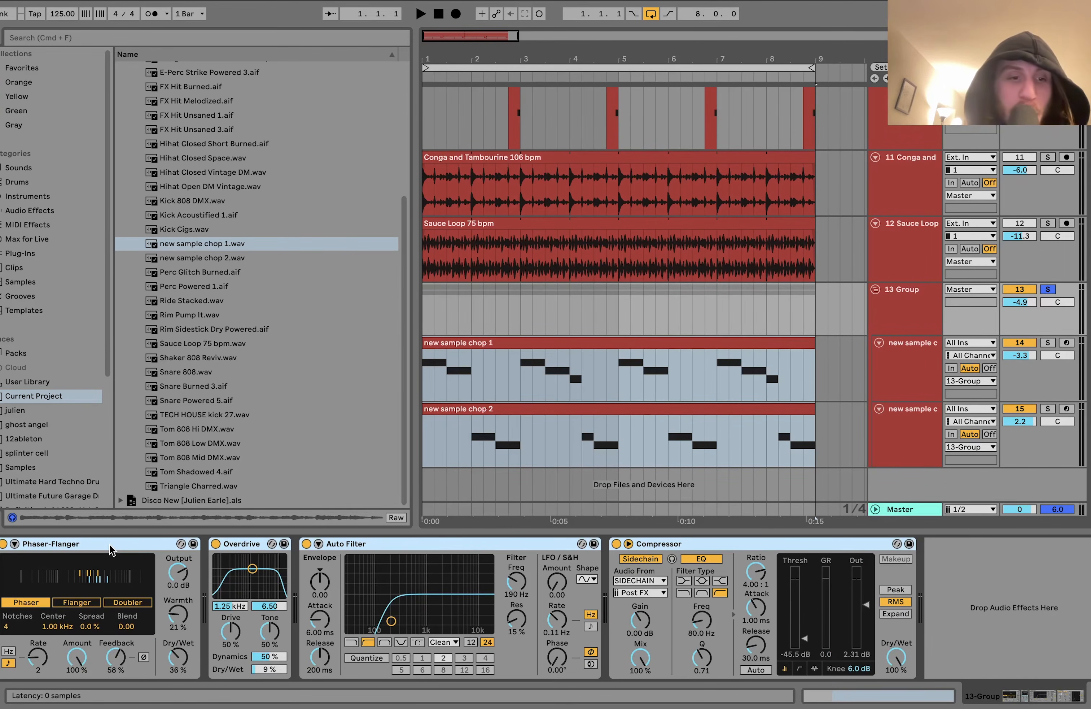
left_click(4, 545)
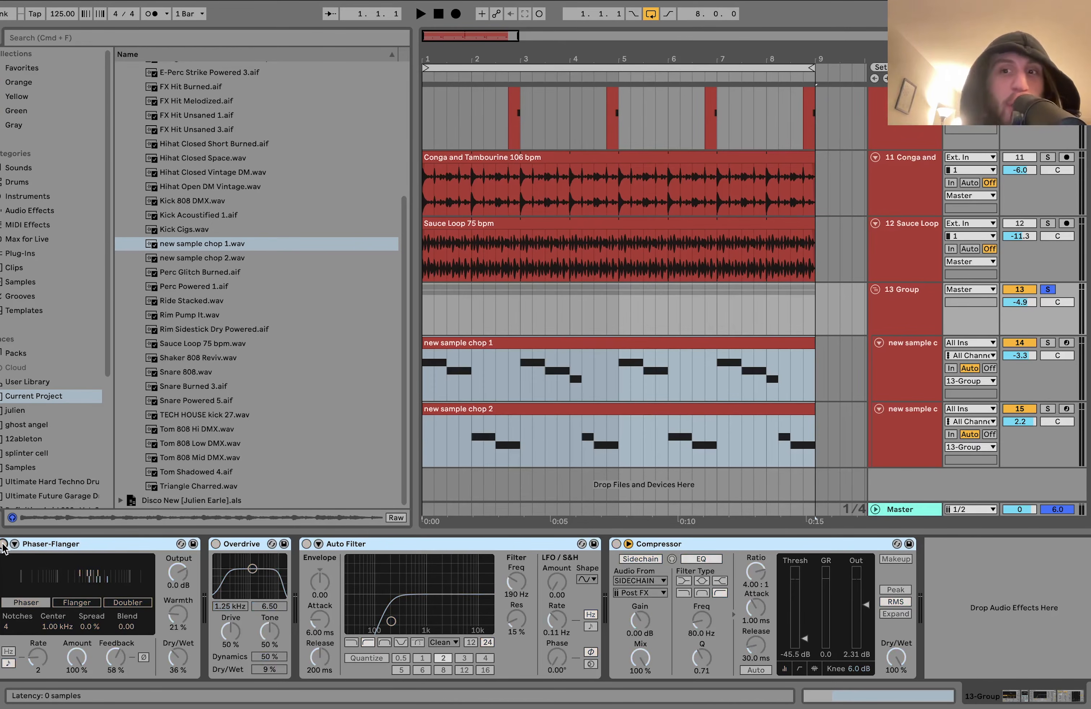
key("space")
Step: Turn the chop group's Phaser-Flanger and Overdrive back on one at a time, playing the chops after each
left_click(40, 545)
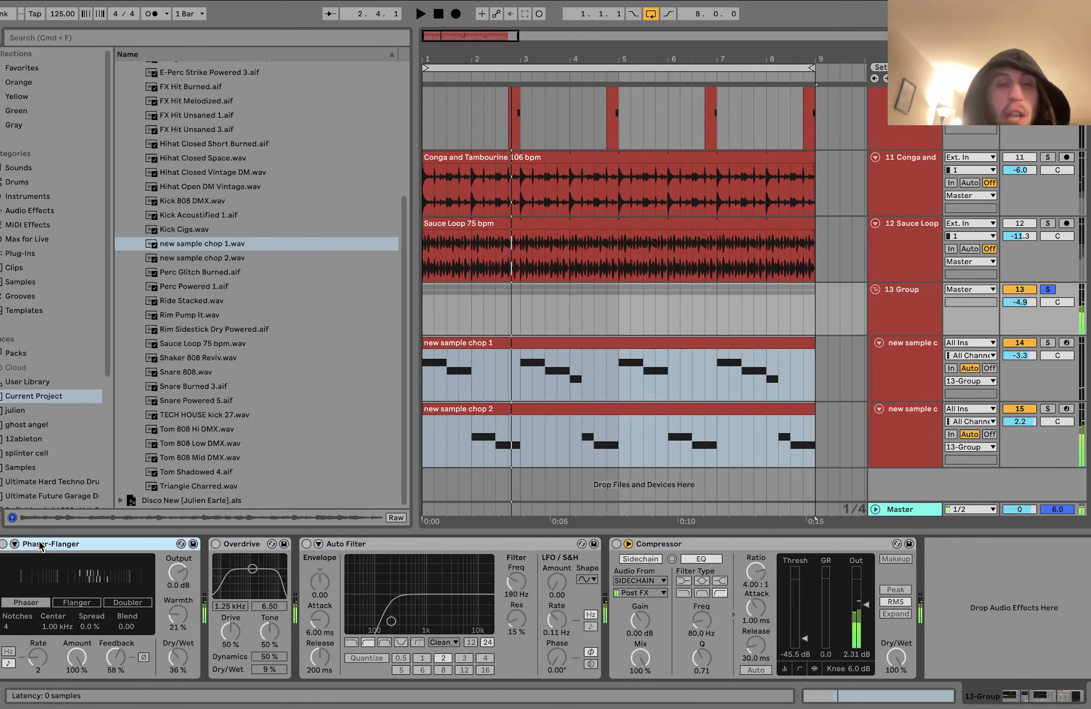
left_click(4, 544)
key("space")
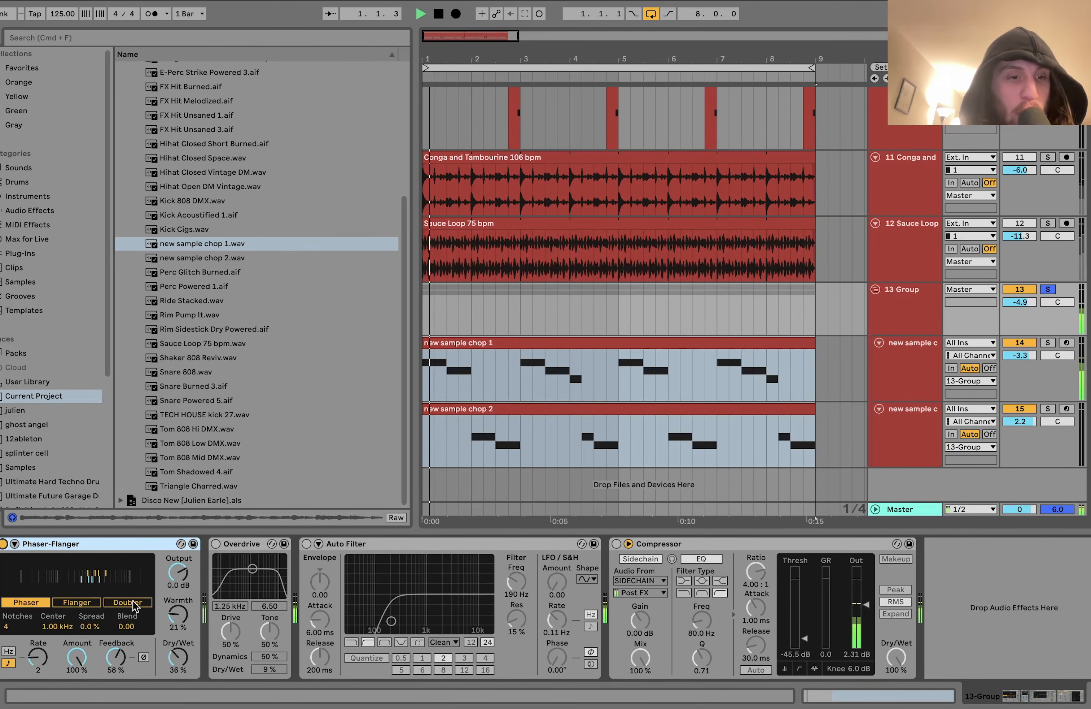
key("space")
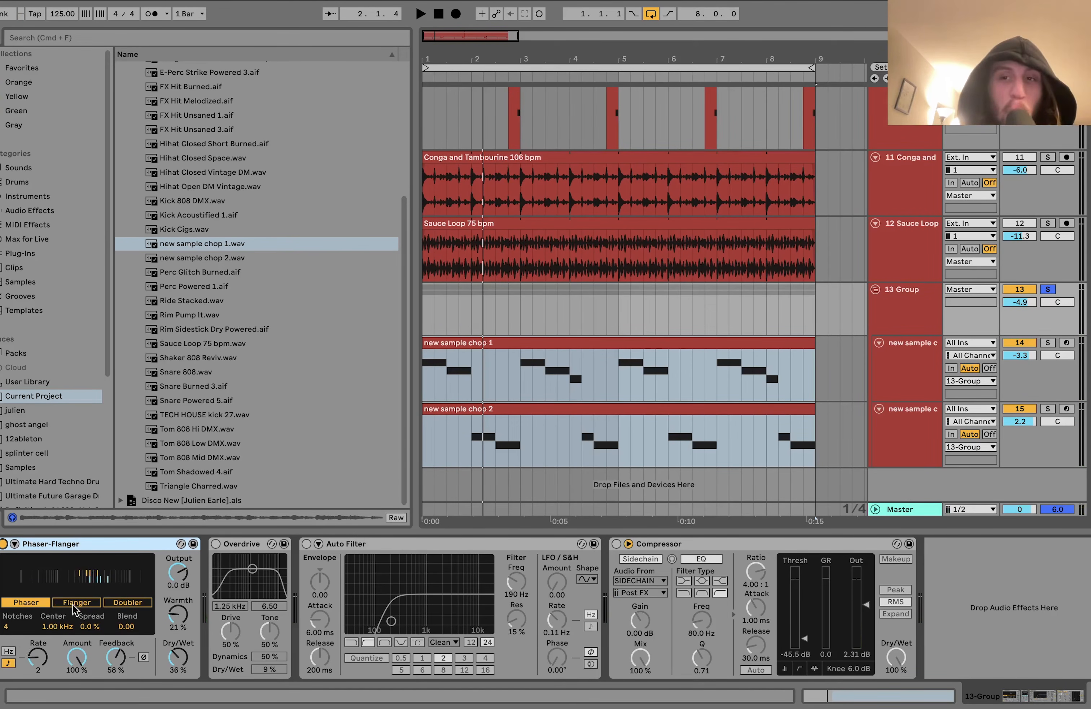
left_click(216, 544)
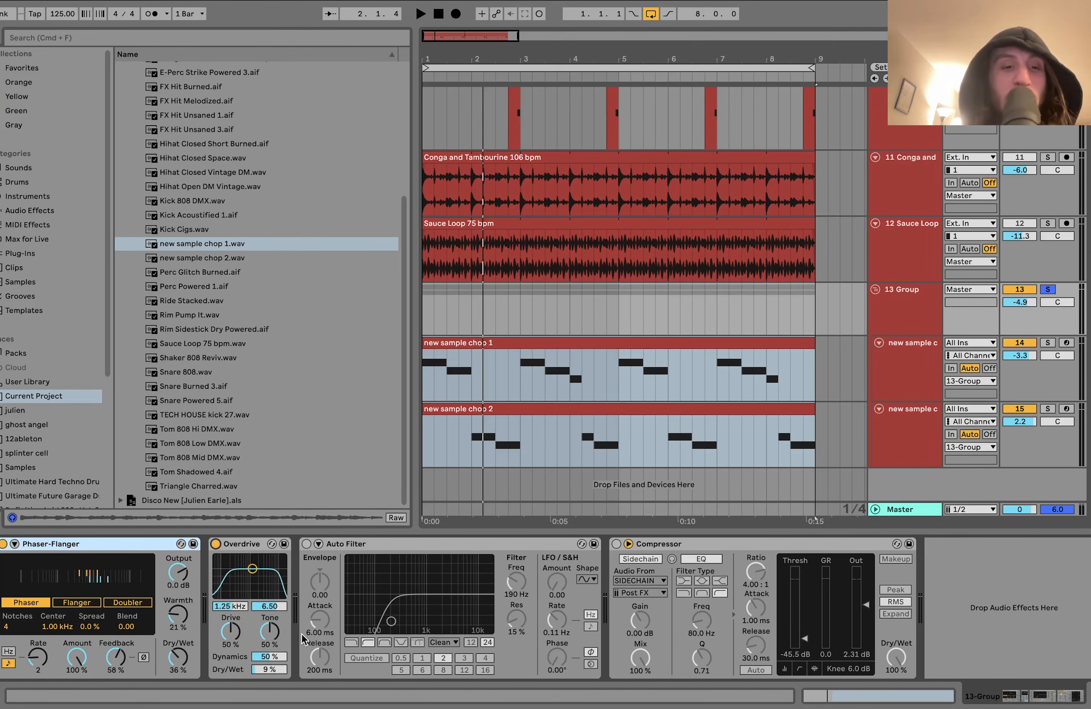
key("space")
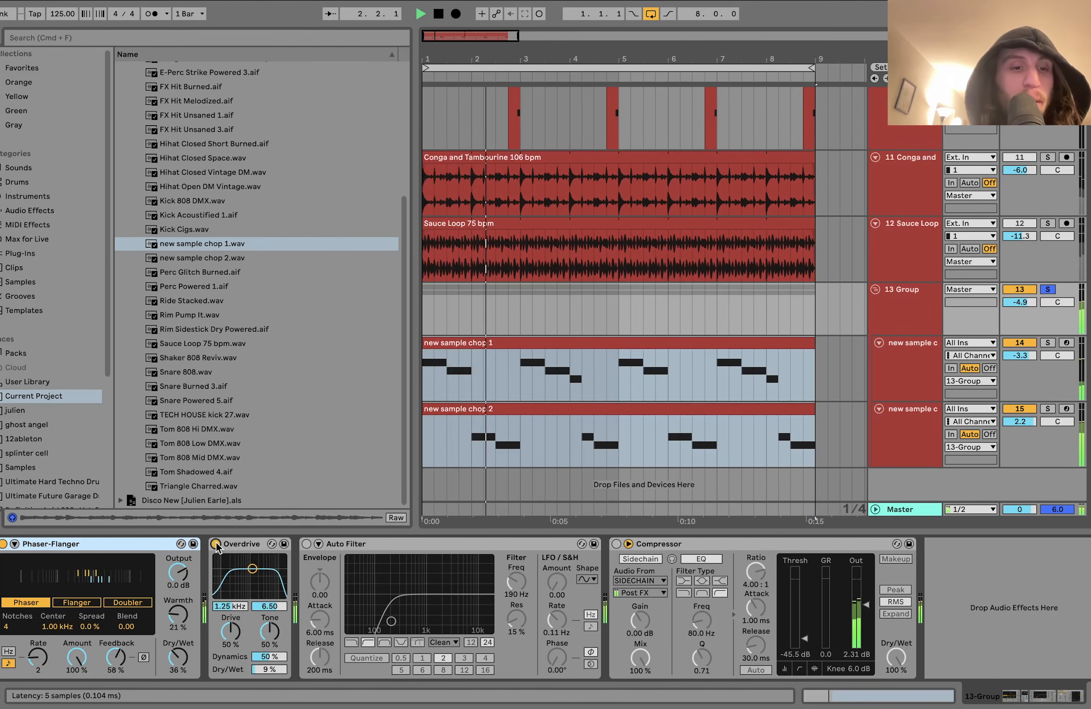
key("space")
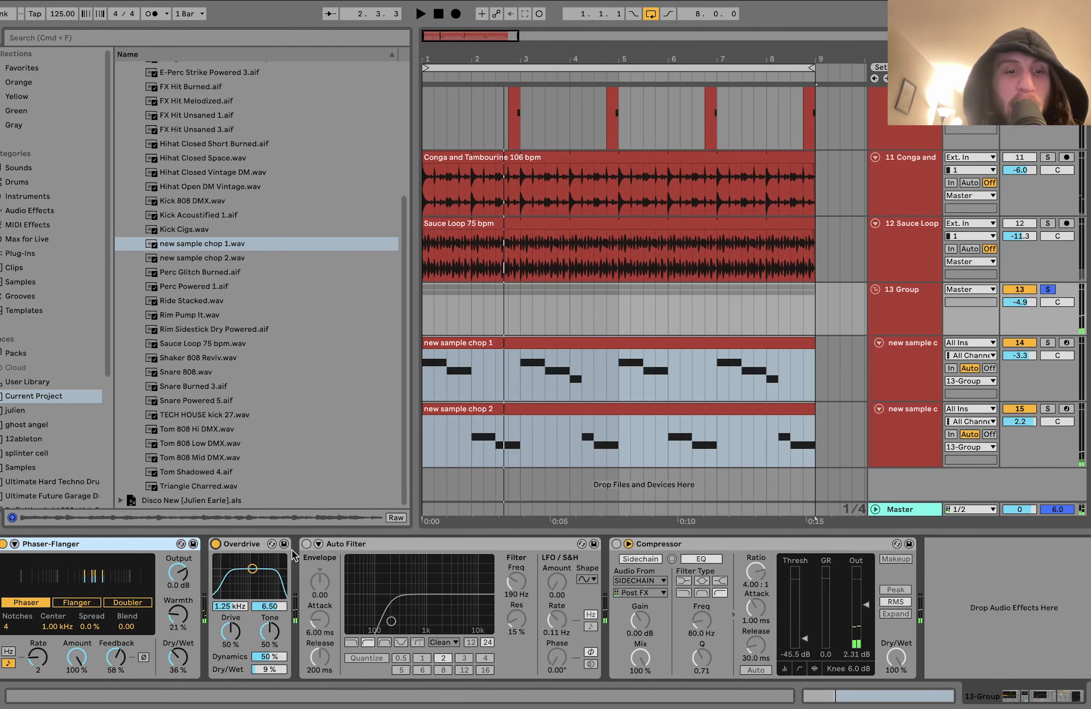
Step: Turn the chop group's Auto Filter and sidechain Compressor back on, and play the group unsoloed in the full mix
left_click(306, 544)
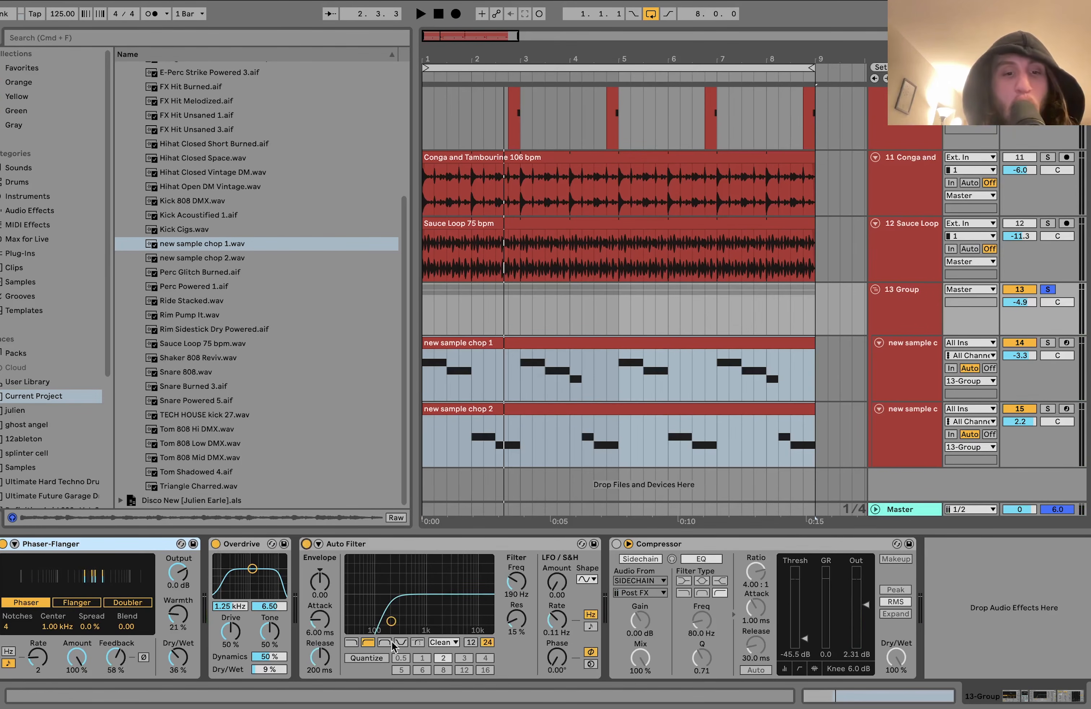
left_click(616, 543)
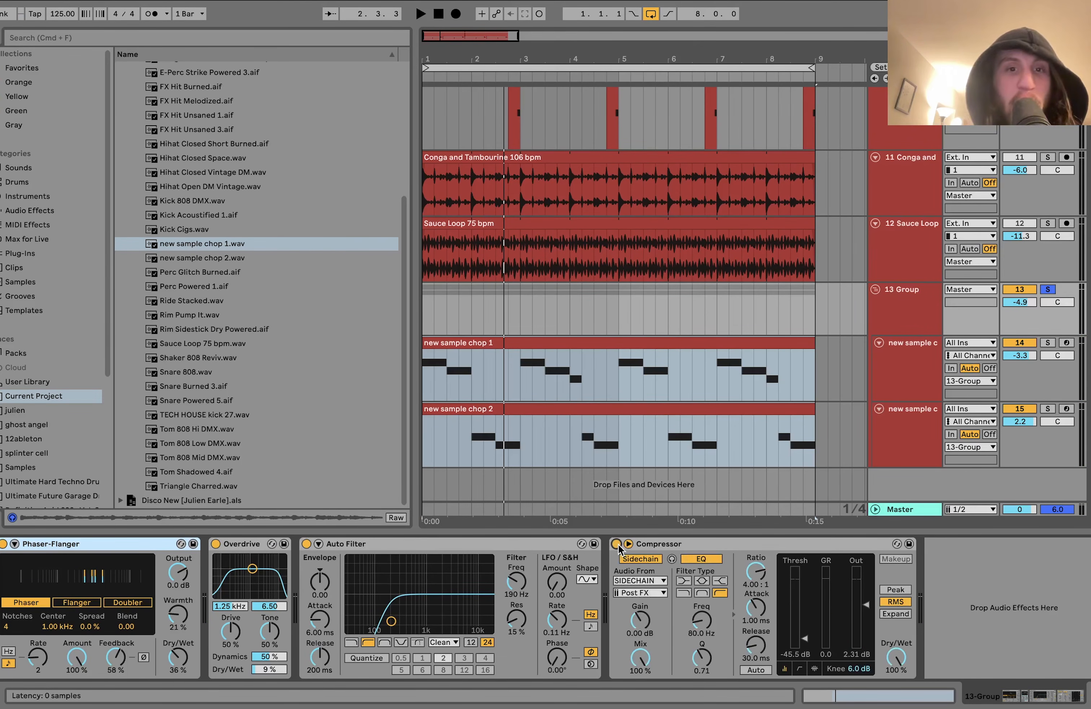
key("space")
left_click(1048, 288)
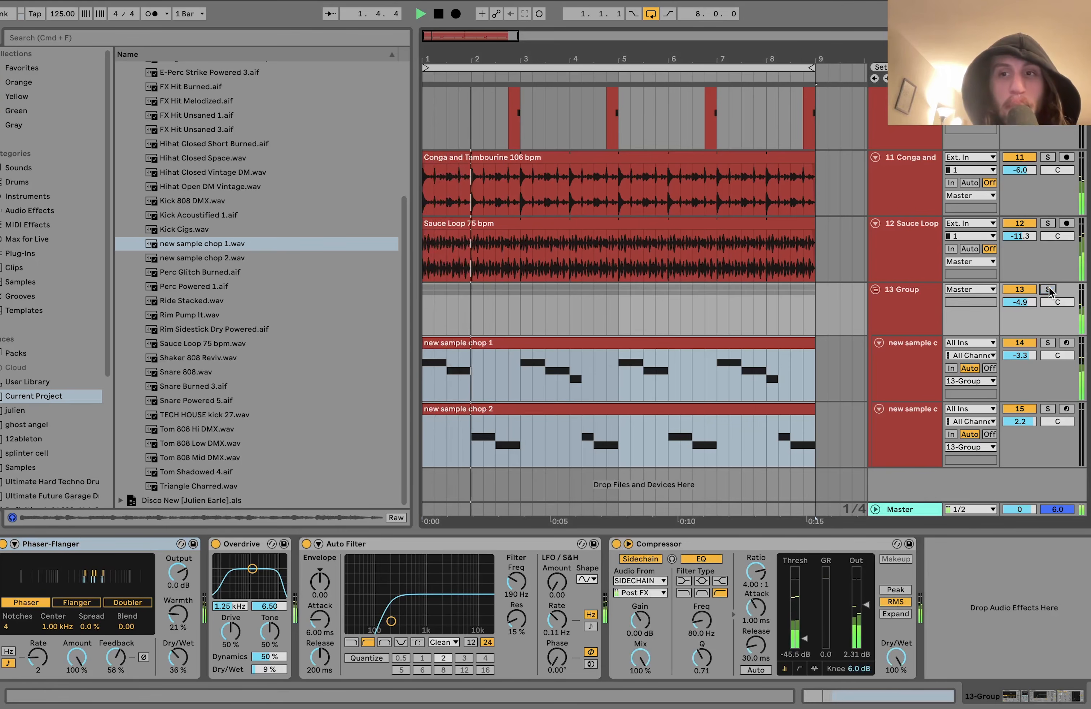
Step: Collapse all the tracks in the arrangement, and play the complete loop before returning to bar 1
left_click(913, 292)
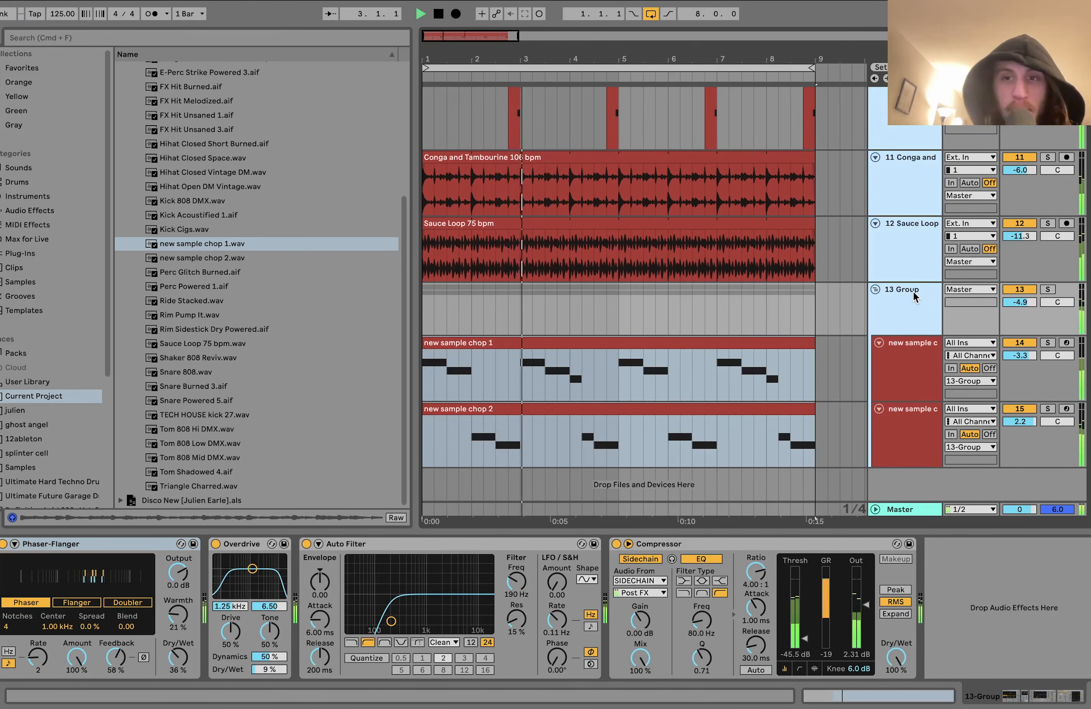
key("u")
left_click(567, 236)
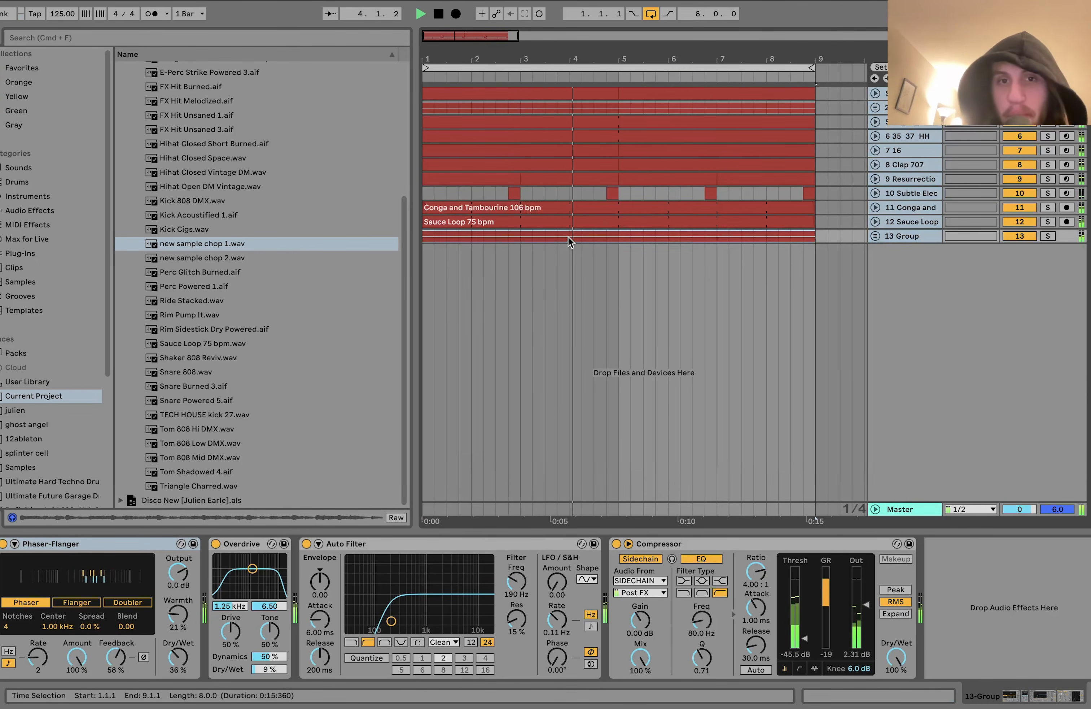
key("space")
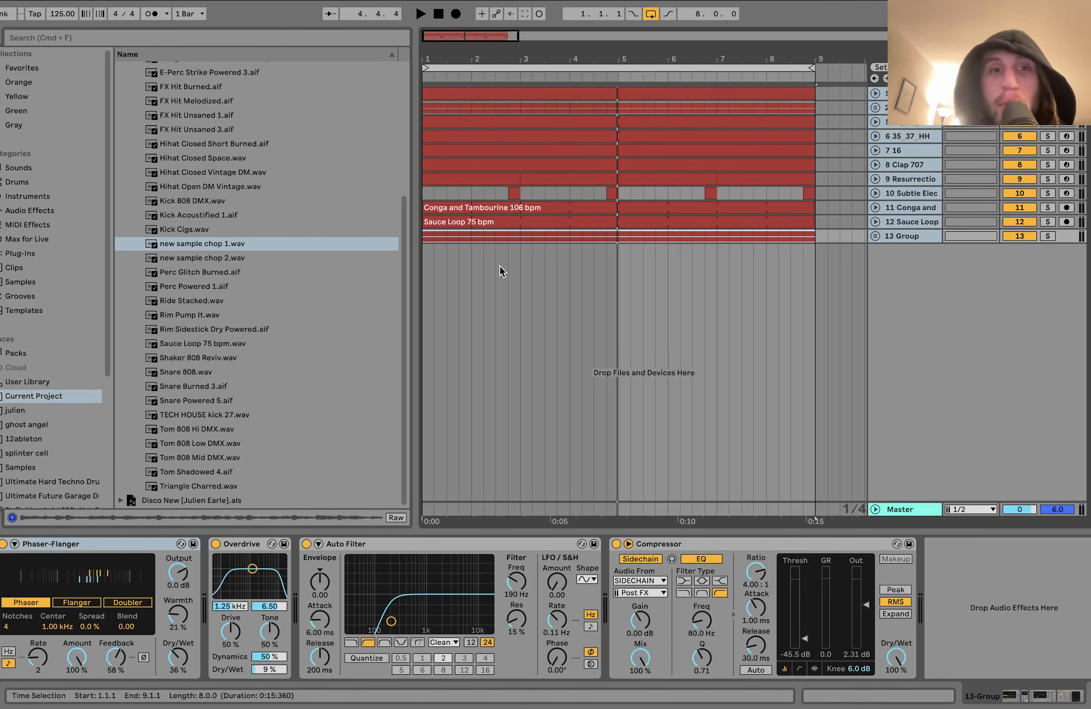
left_click(421, 237)
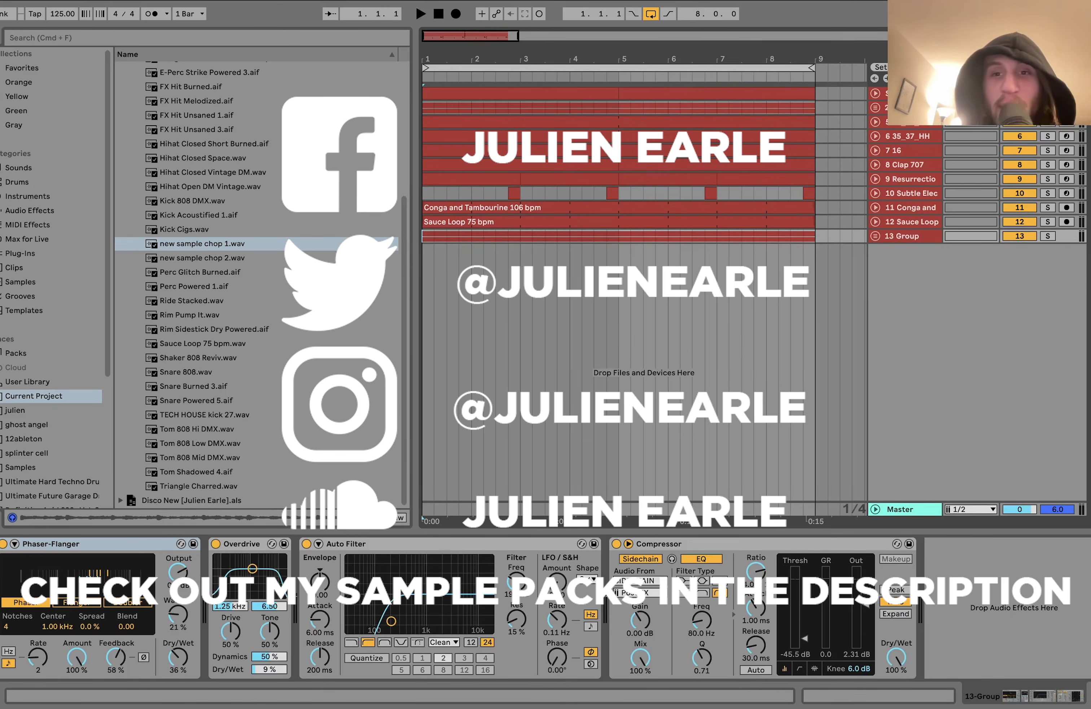